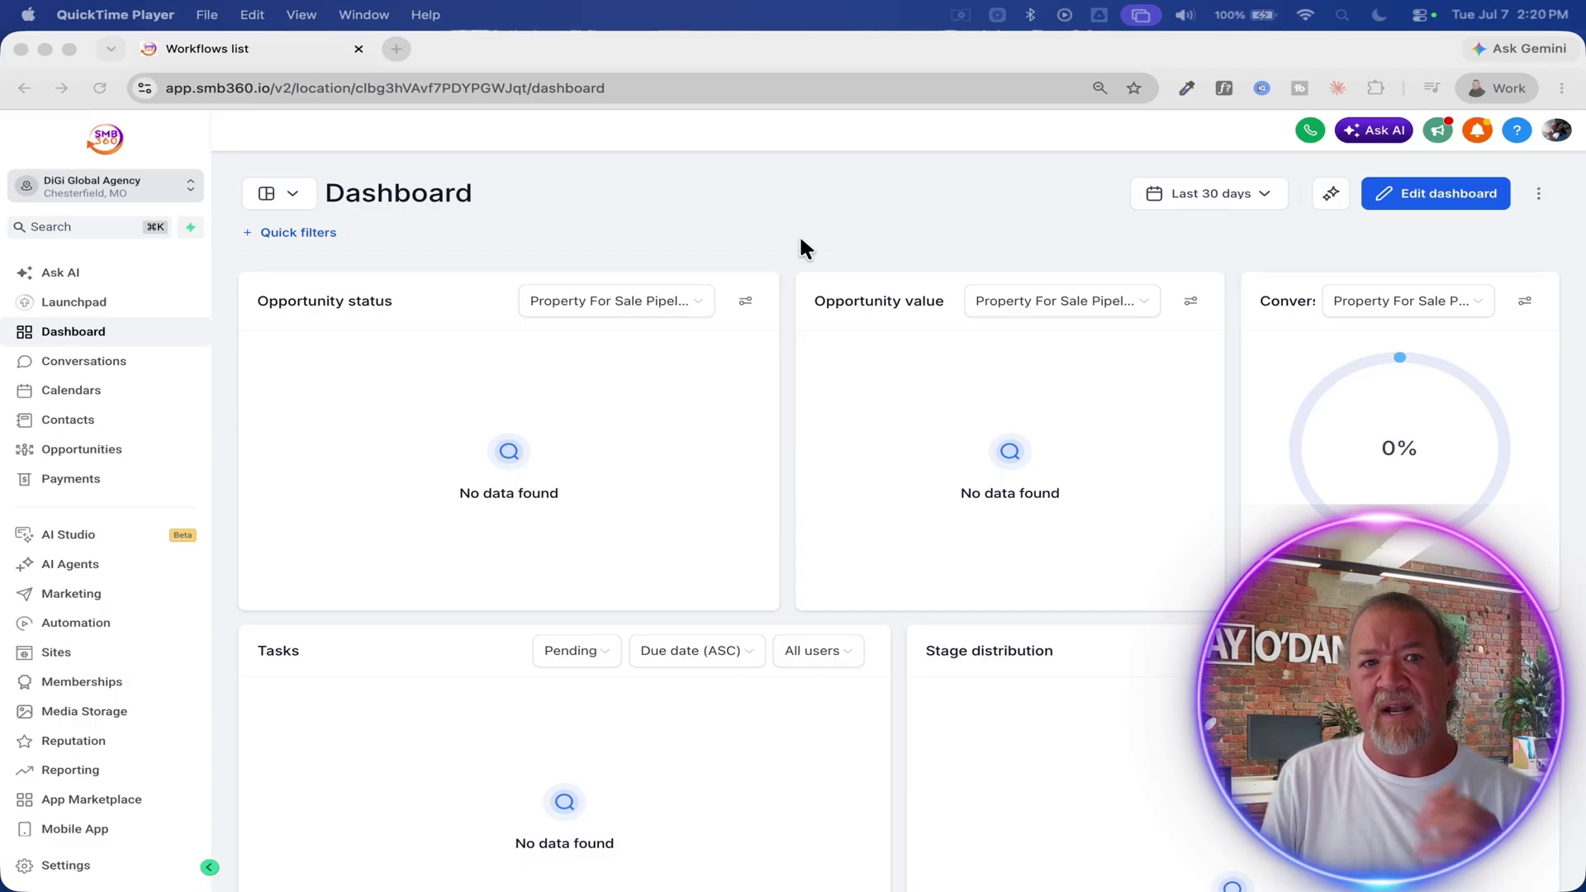
Read the reusable website-prompt request in the Untitled 3 text document, and open AI Studio in the agency account
{"action": "left_click", "coordinate": [800, 235]}
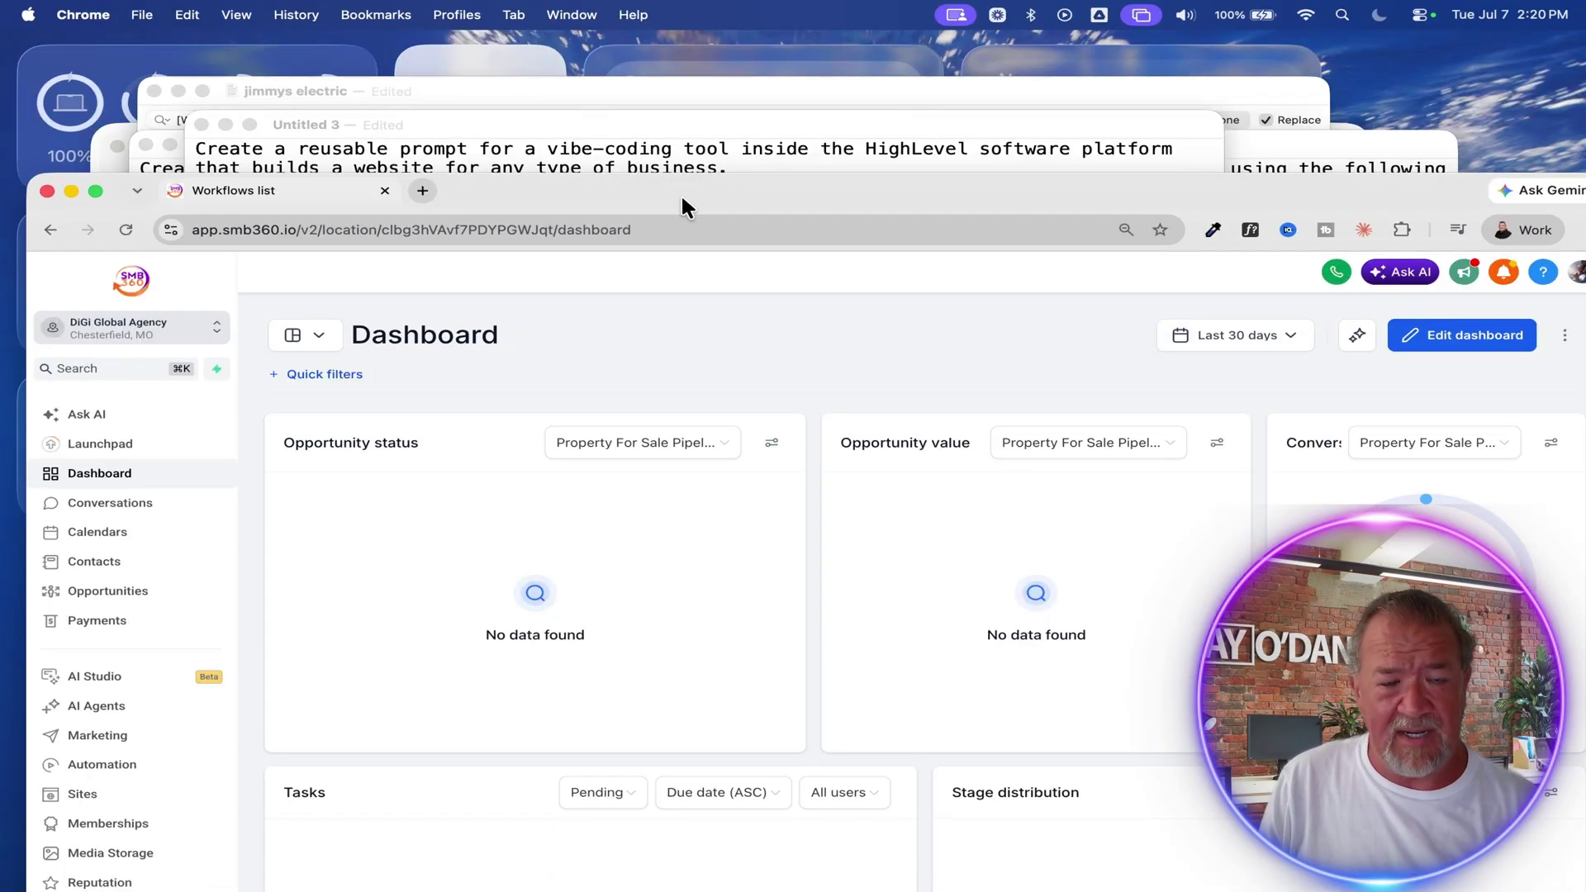
{"action": "left_click", "coordinate": [618, 116]}
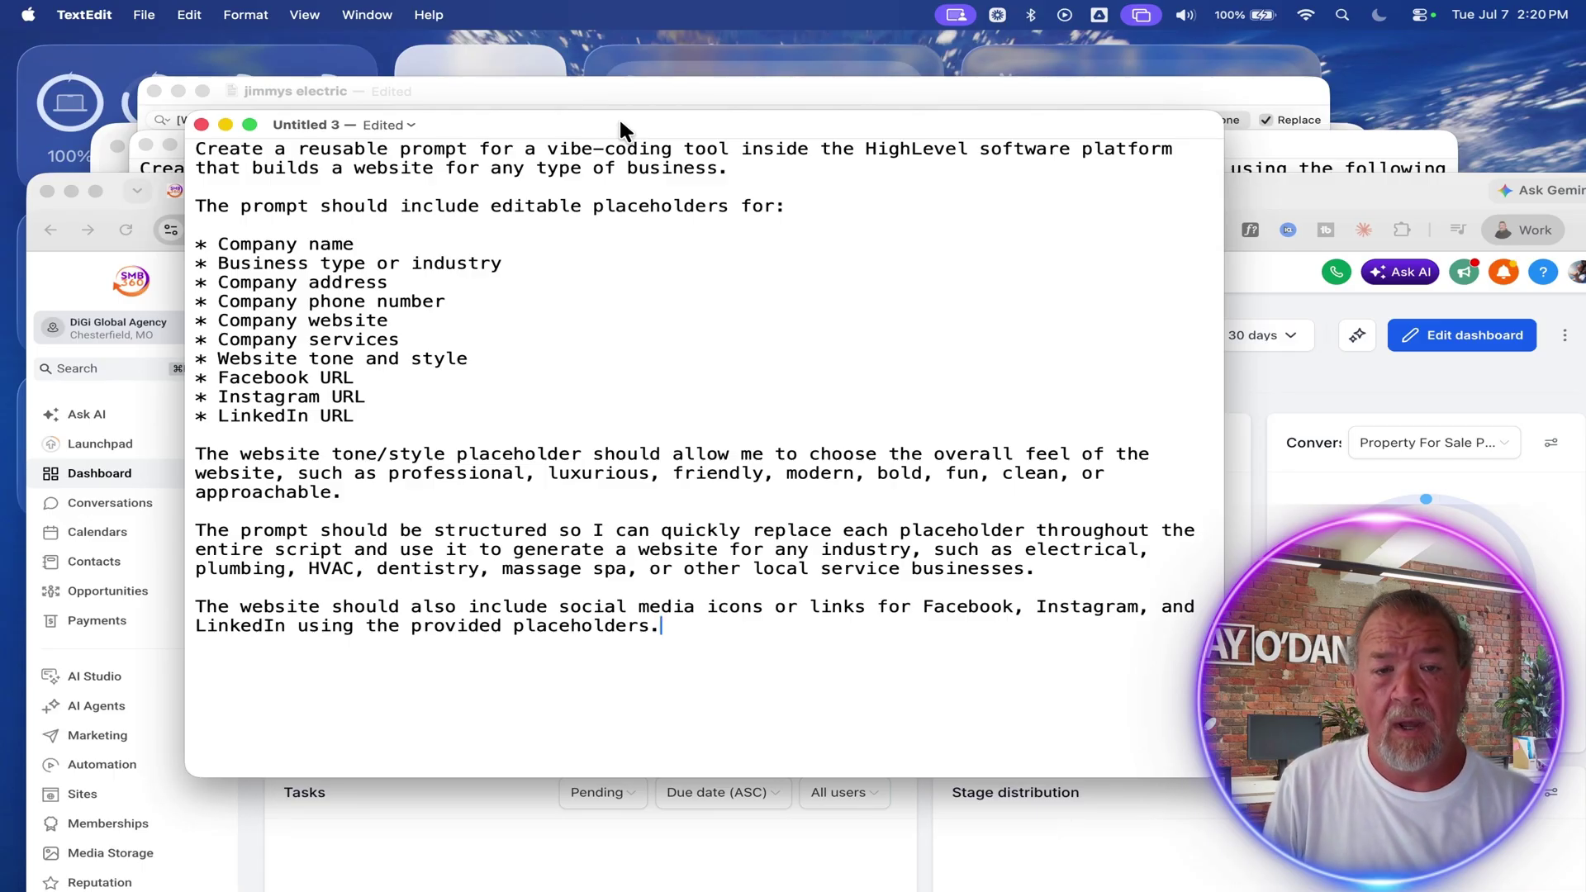
{"action": "key", "text": "super+Tab"}
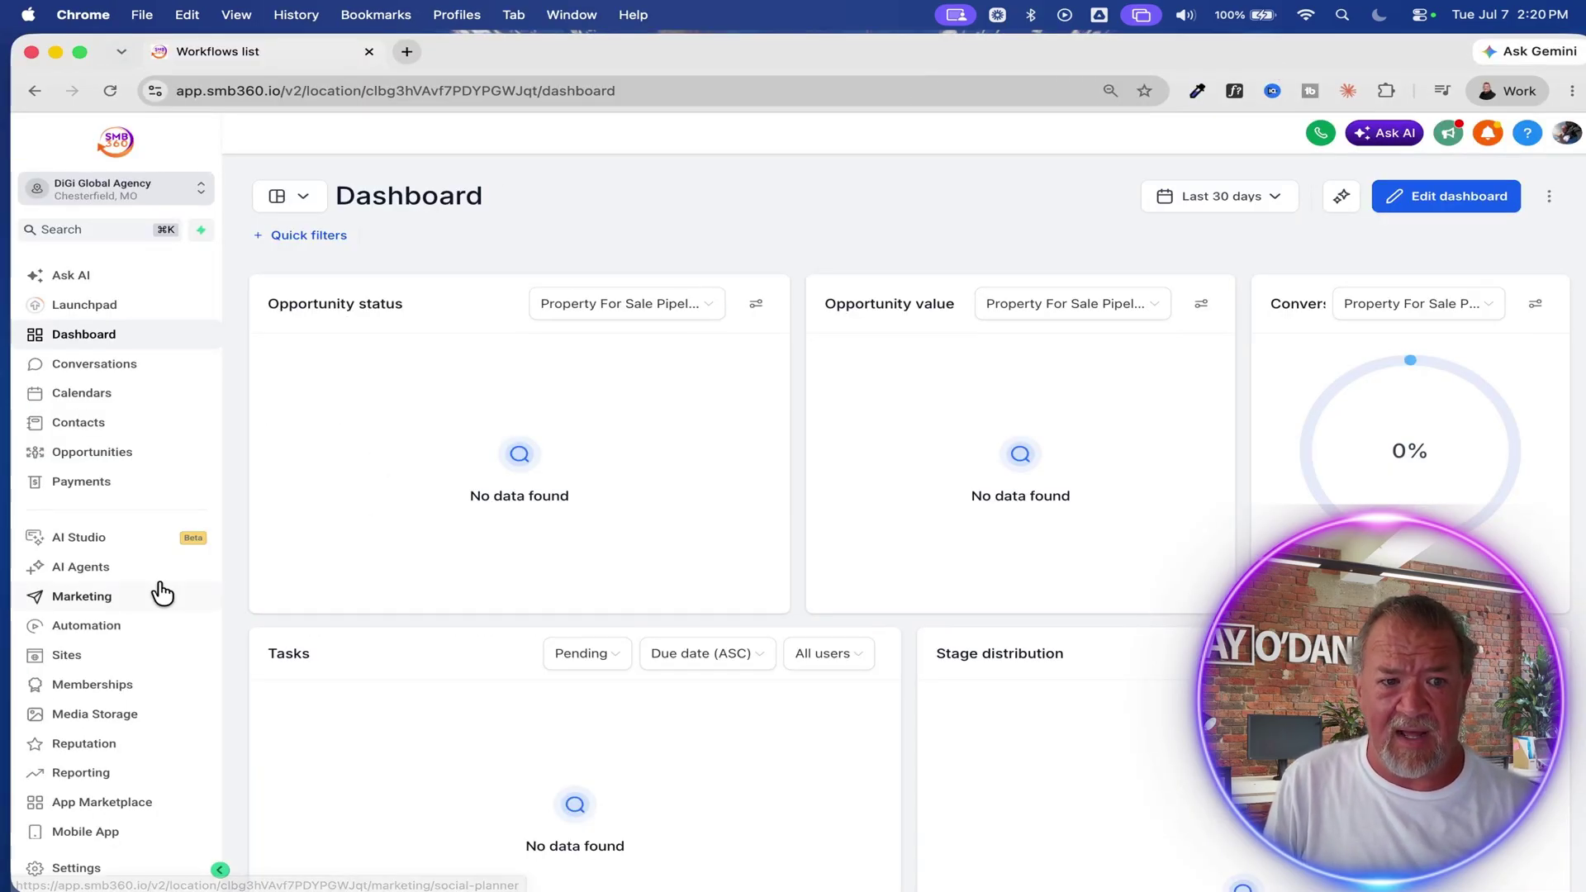
{"action": "left_click", "coordinate": [83, 537]}
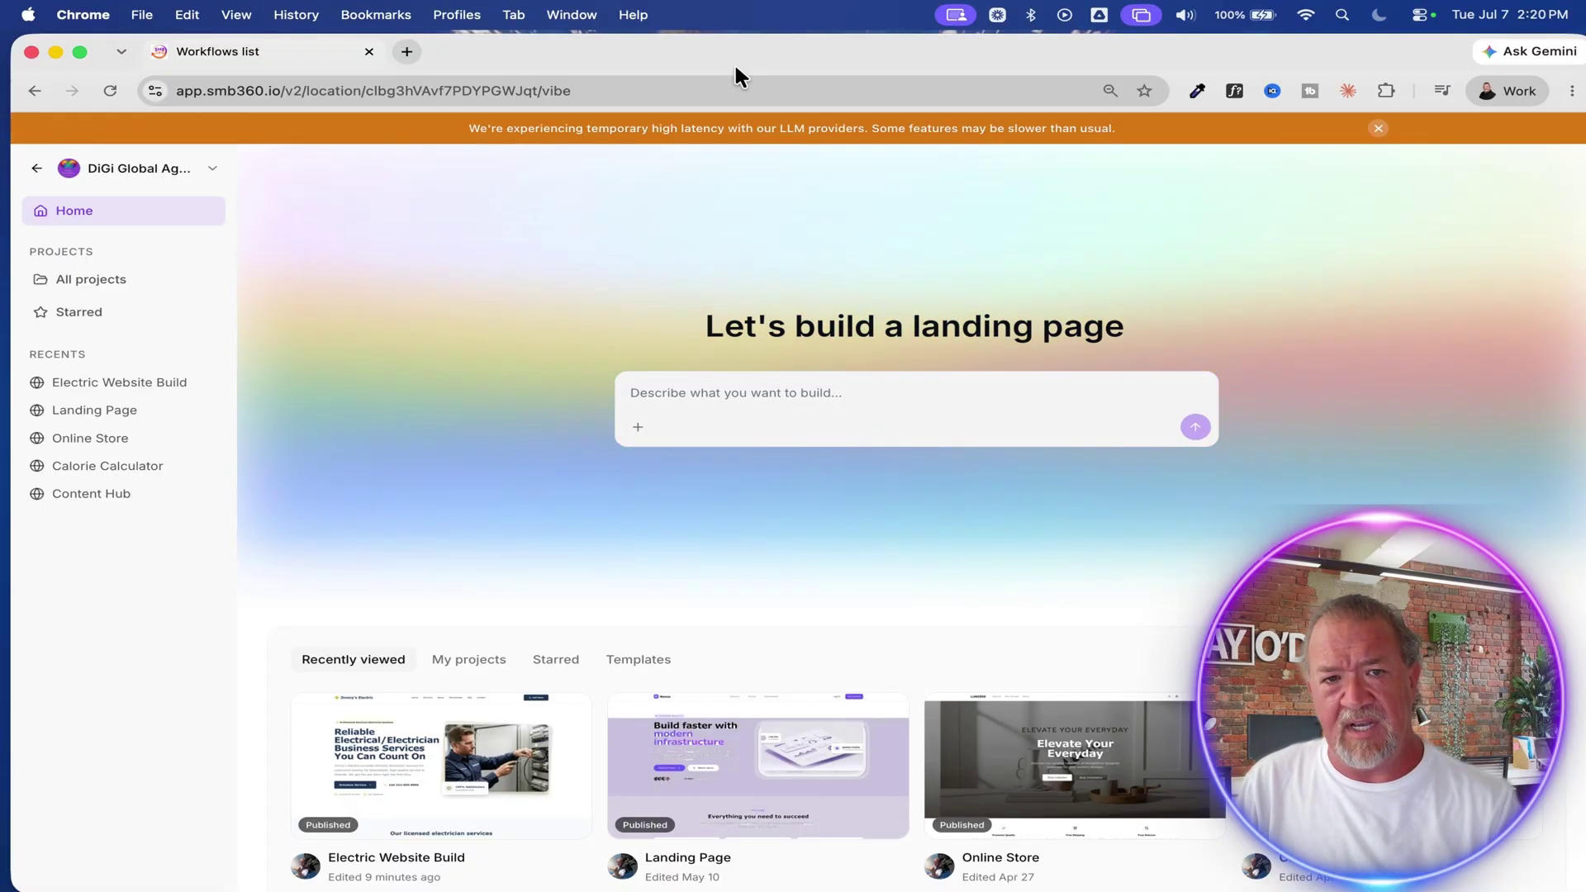
Switch to TextEdit, minimize the Untitled 3 request and bring the "ai studio website script" document into view
{"action": "left_click_drag", "start_coordinate": [712, 59], "coordinate": [654, 91]}
{"action": "left_click", "coordinate": [696, 128]}
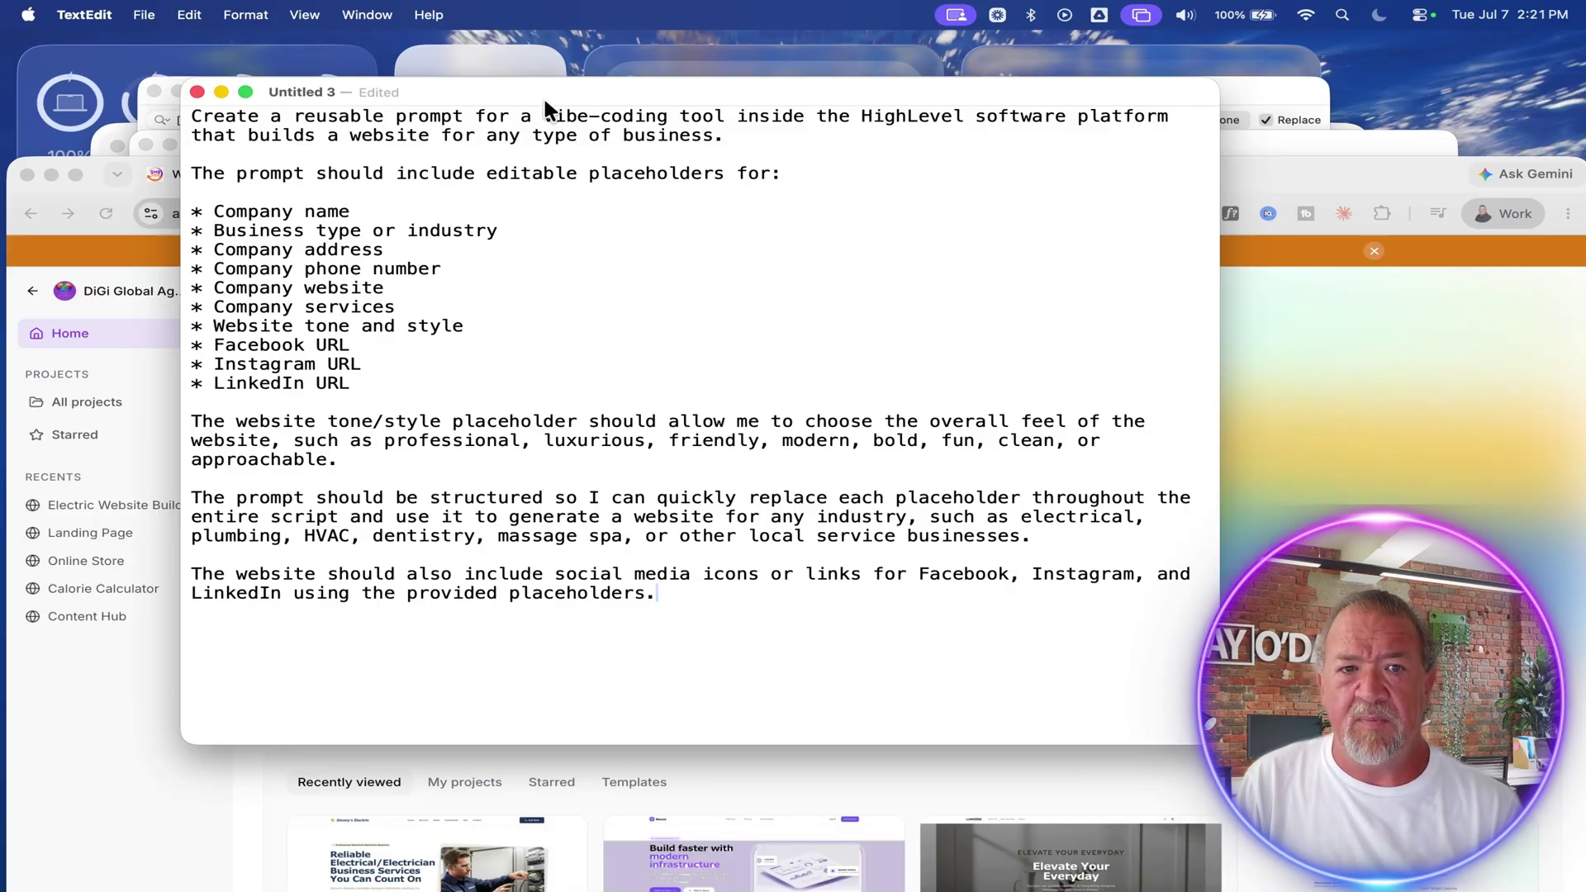
{"action": "left_click_drag", "start_coordinate": [533, 88], "coordinate": [553, 99]}
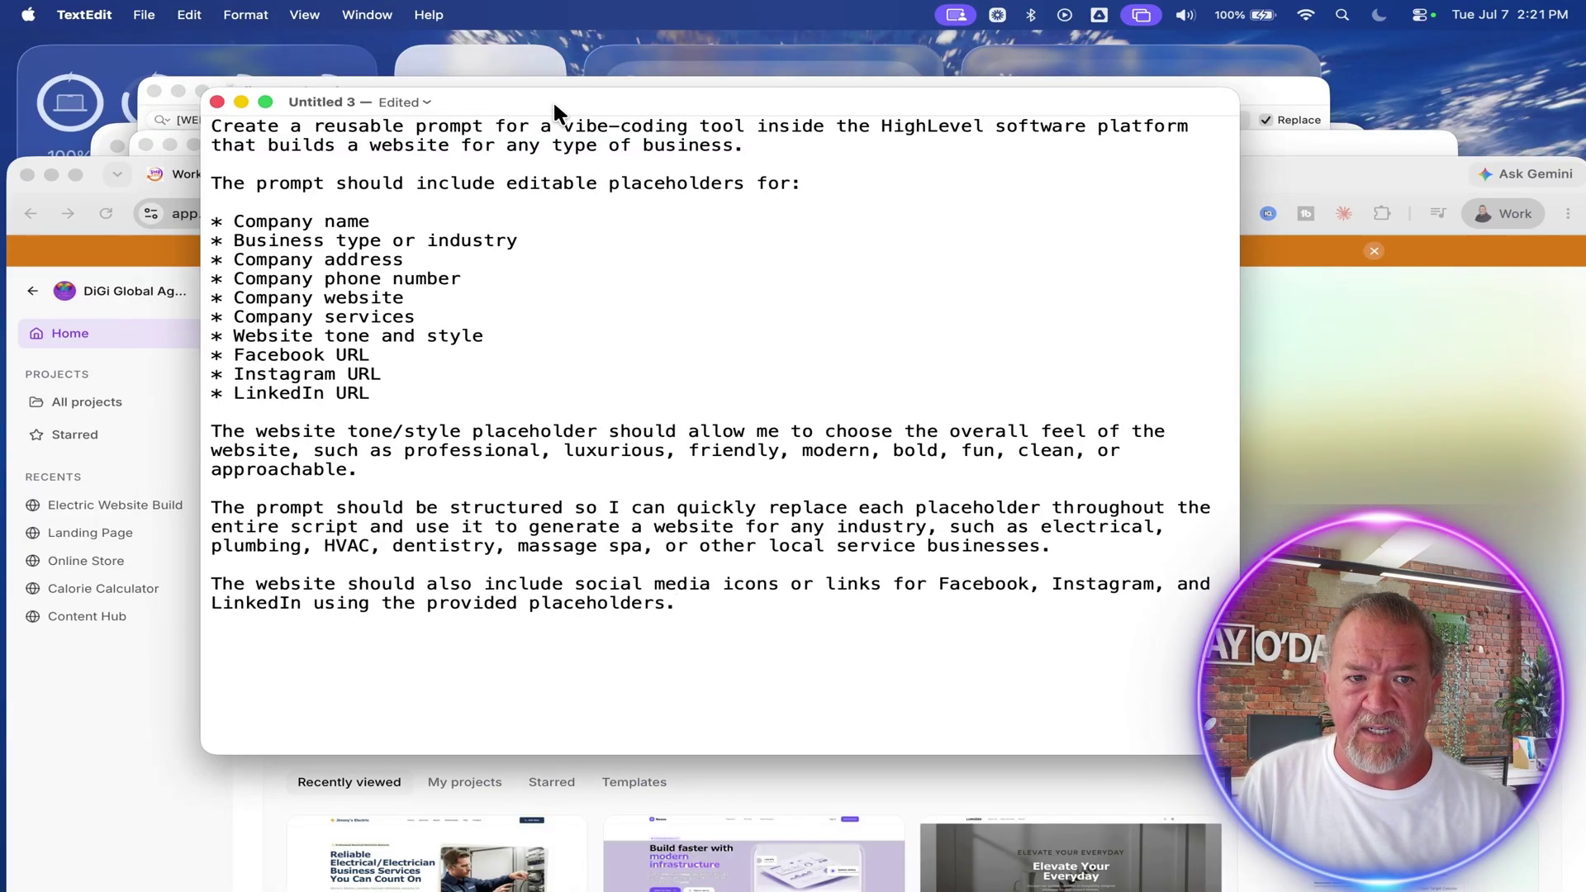
{"action": "left_click", "coordinate": [241, 102]}
{"action": "left_click", "coordinate": [595, 145]}
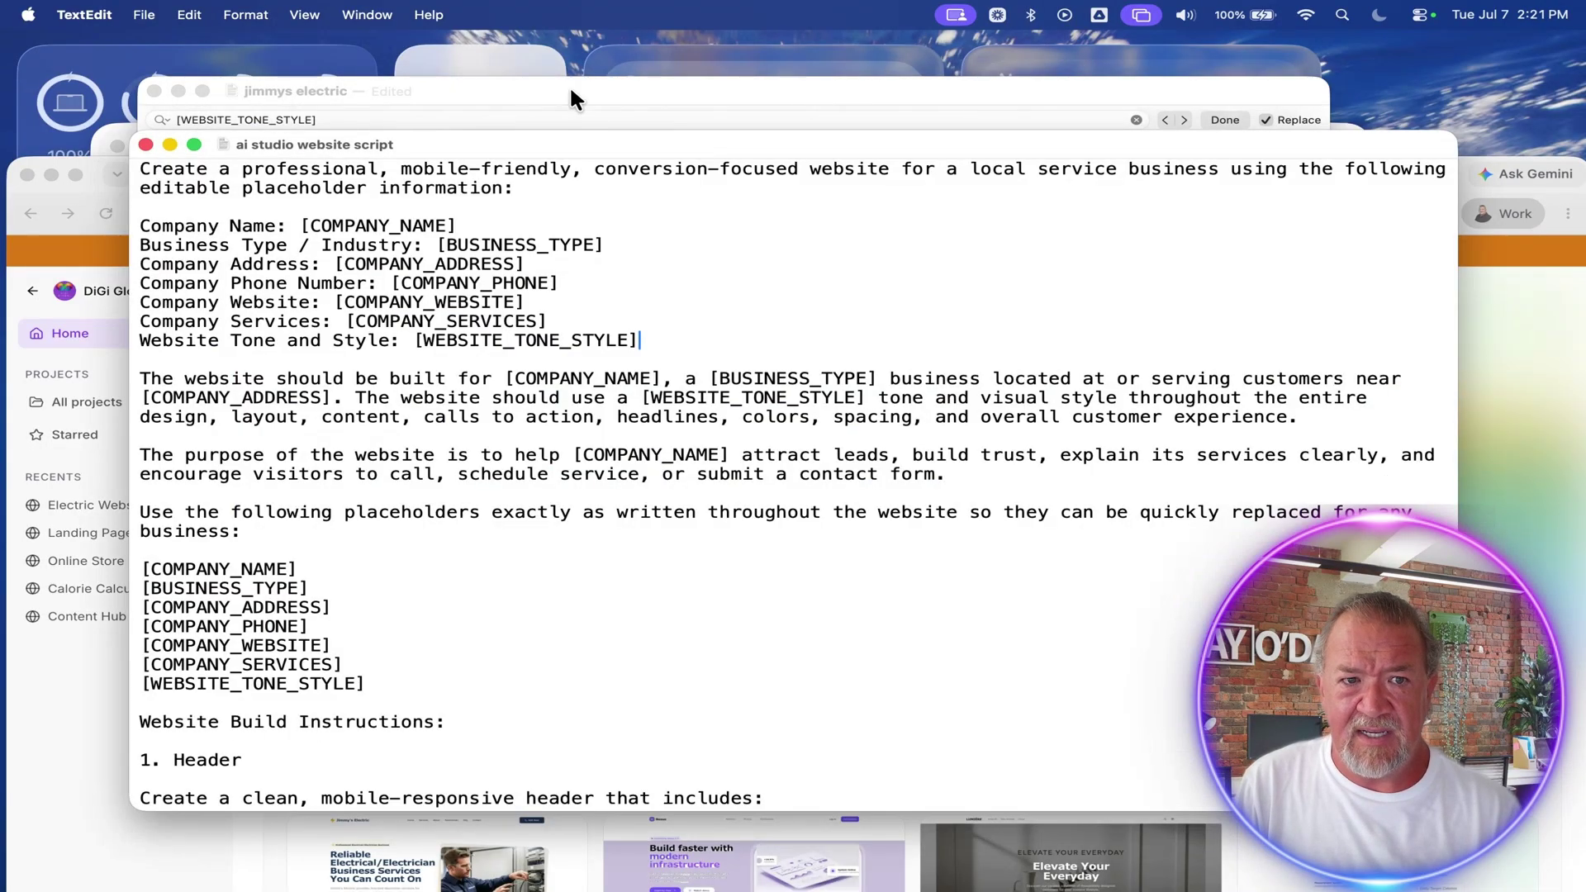
{"action": "left_click_drag", "start_coordinate": [595, 142], "coordinate": [583, 92]}
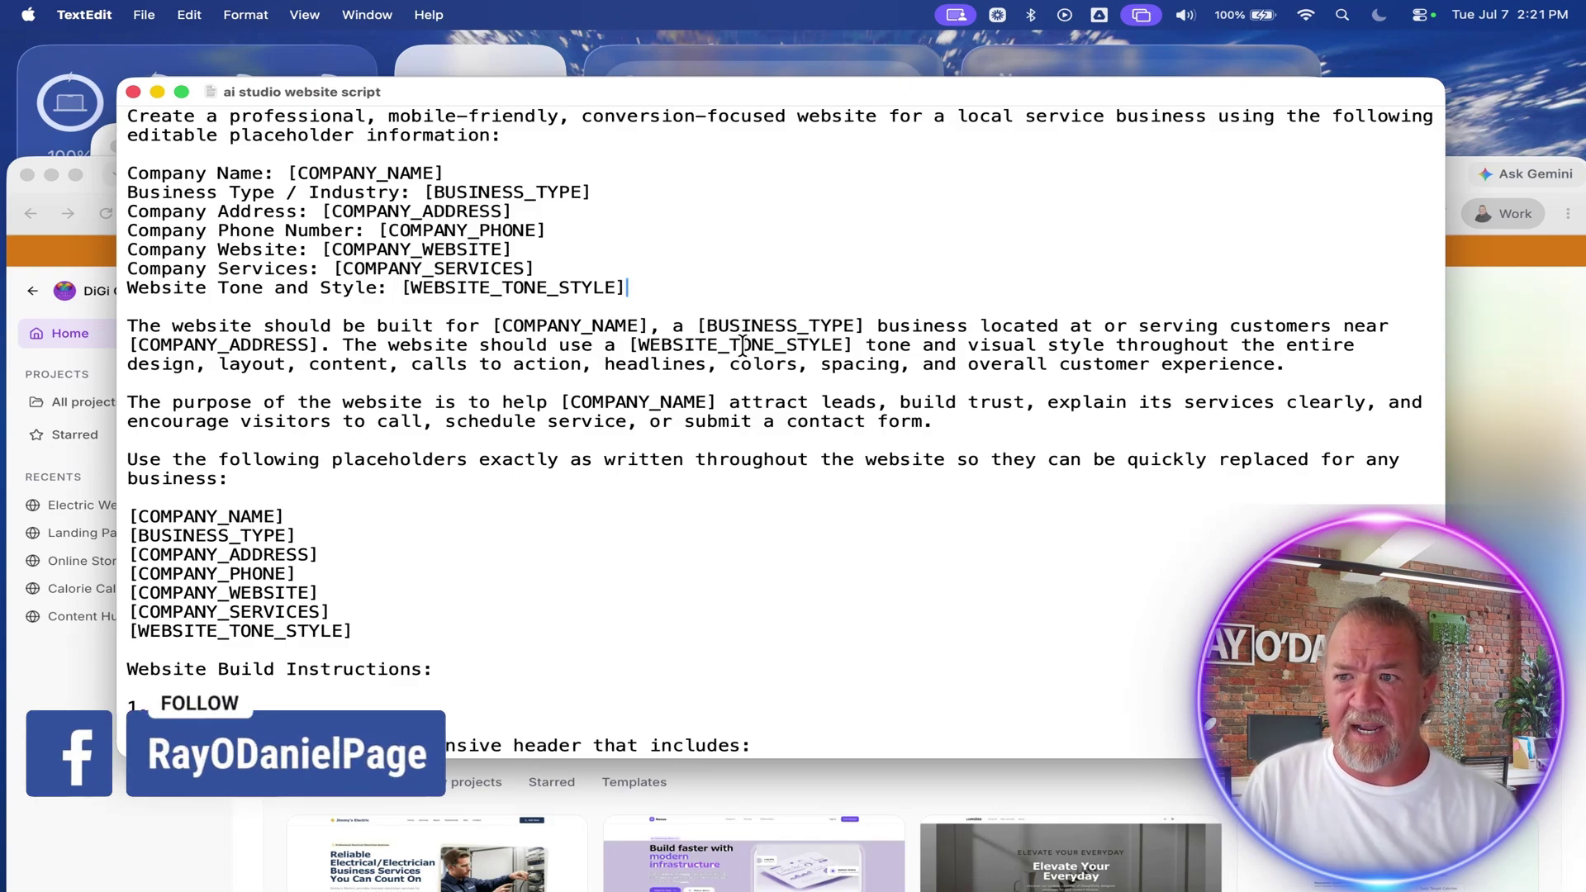
Examine the editable placeholders in the website script, from [COMPANY_NAME] to [WEBSITE_TONE_STYLE], at enlarged text size
{"action": "scroll", "coordinate": [423, 213], "scroll_direction": "up", "scroll_amount": 5}
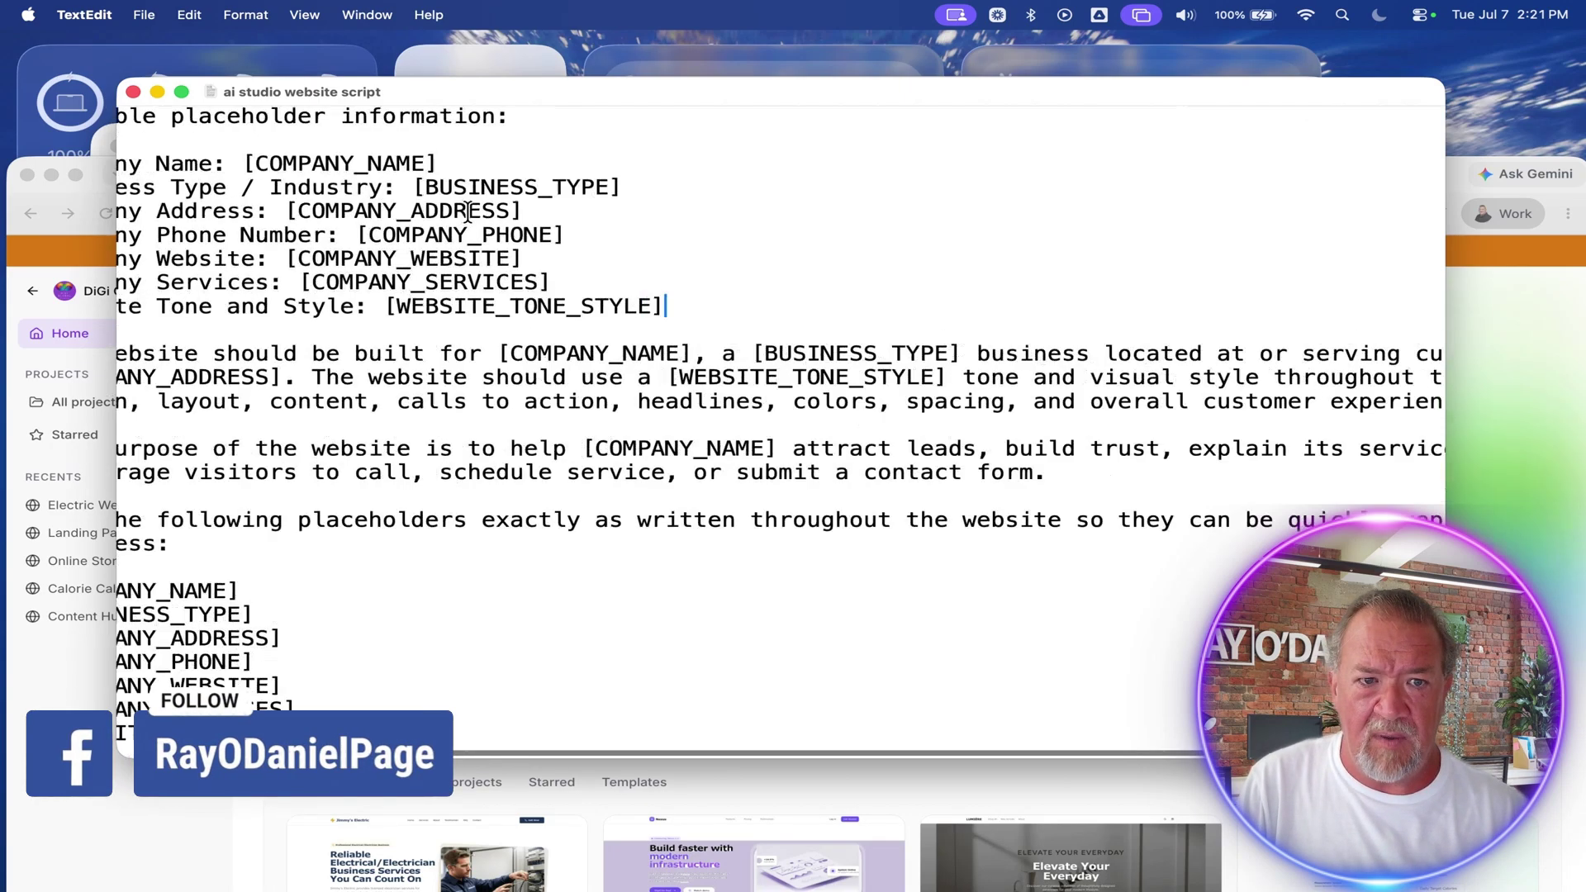
{"action": "scroll", "coordinate": [468, 213], "scroll_direction": "left", "scroll_amount": 3}
{"action": "scroll", "coordinate": [467, 213], "scroll_direction": "up", "scroll_amount": 2}
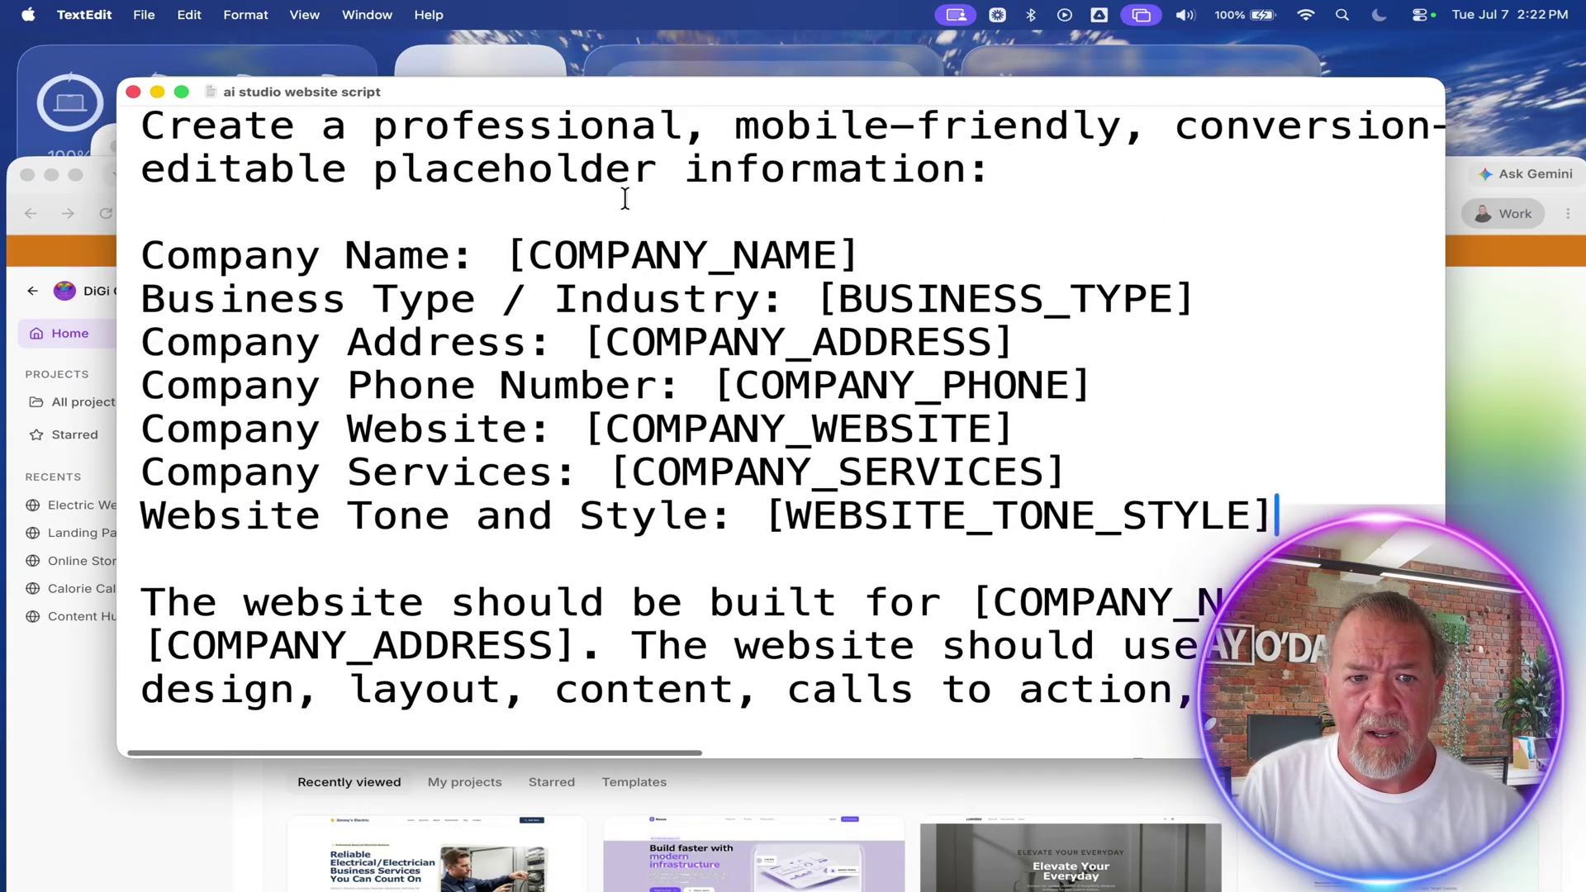
{"action": "left_click_drag", "start_coordinate": [502, 256], "coordinate": [895, 247]}
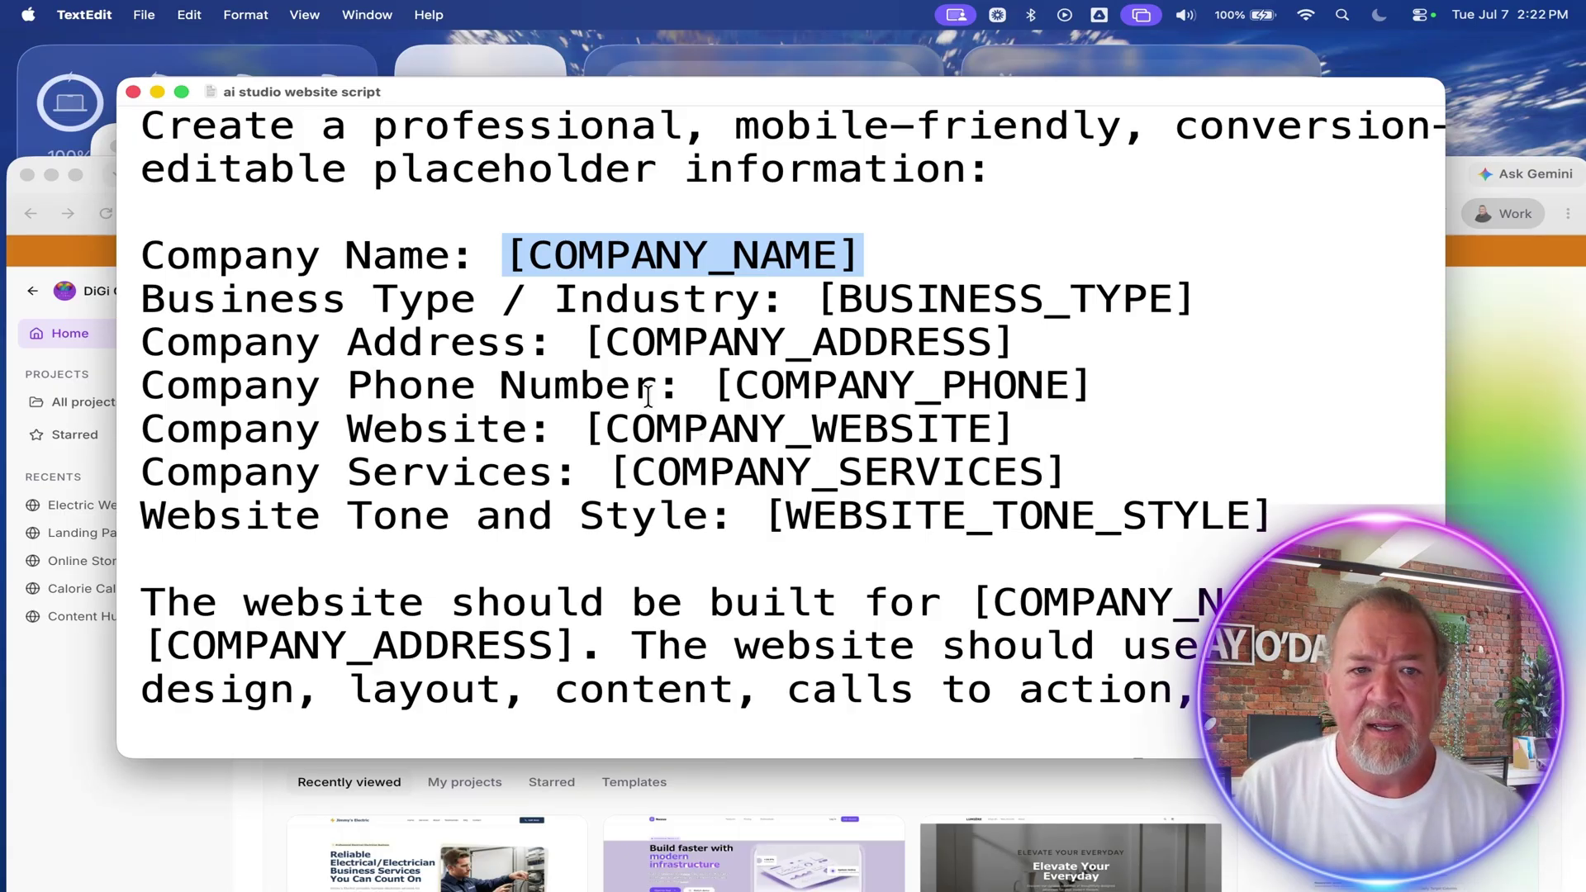
{"action": "key", "text": "super+0"}
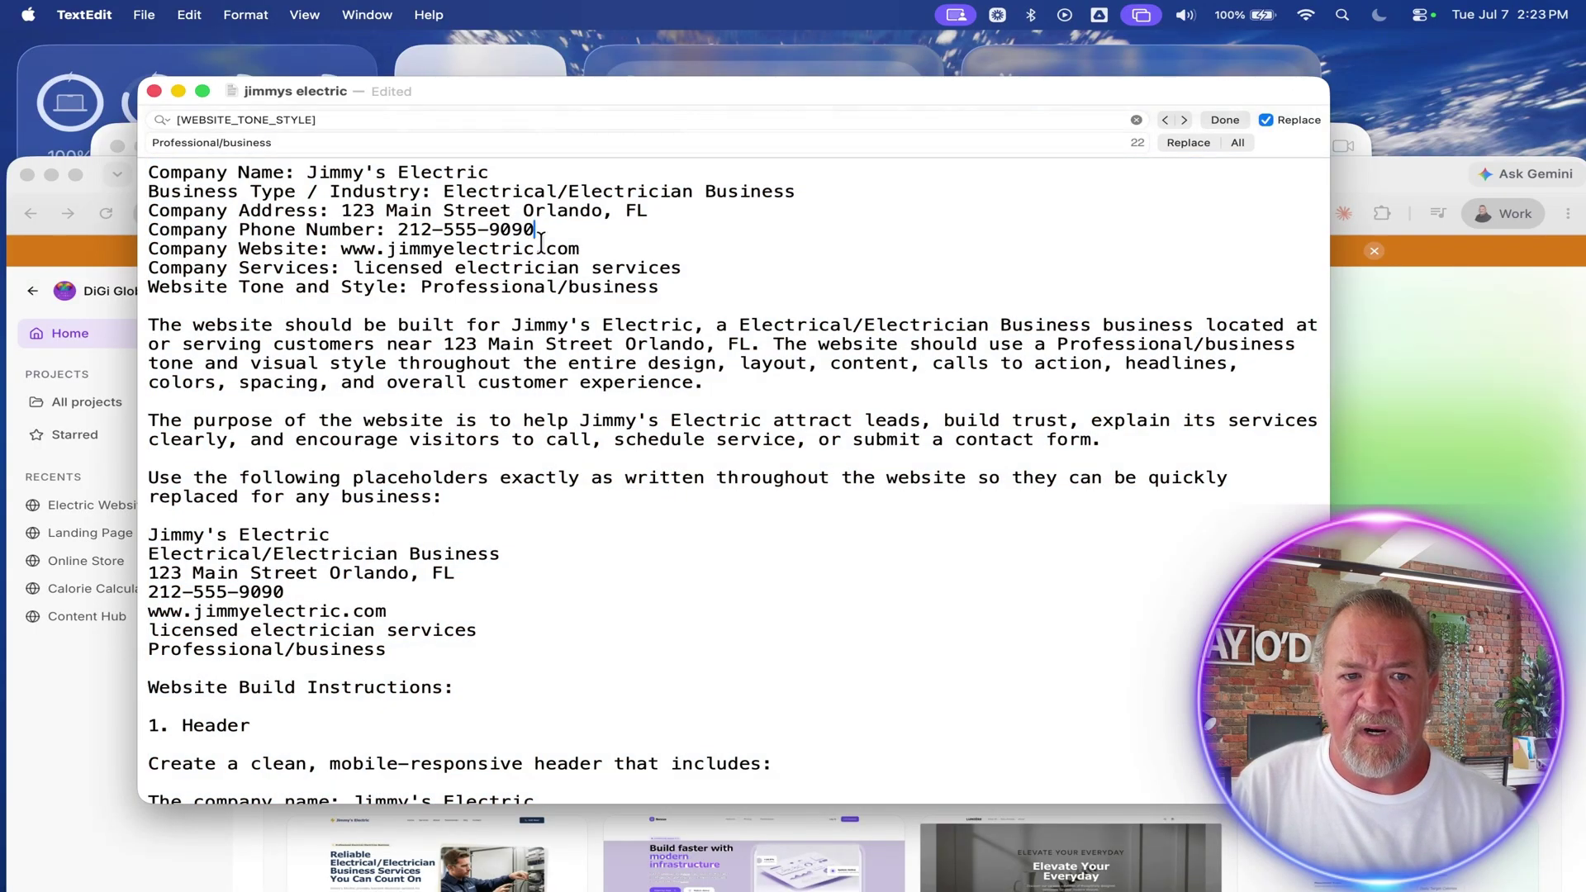
Examine the company details filled in at the beginning of the "jimmys electric" version of the script
{"action": "scroll", "coordinate": [541, 241], "scroll_direction": "up", "scroll_amount": 3}
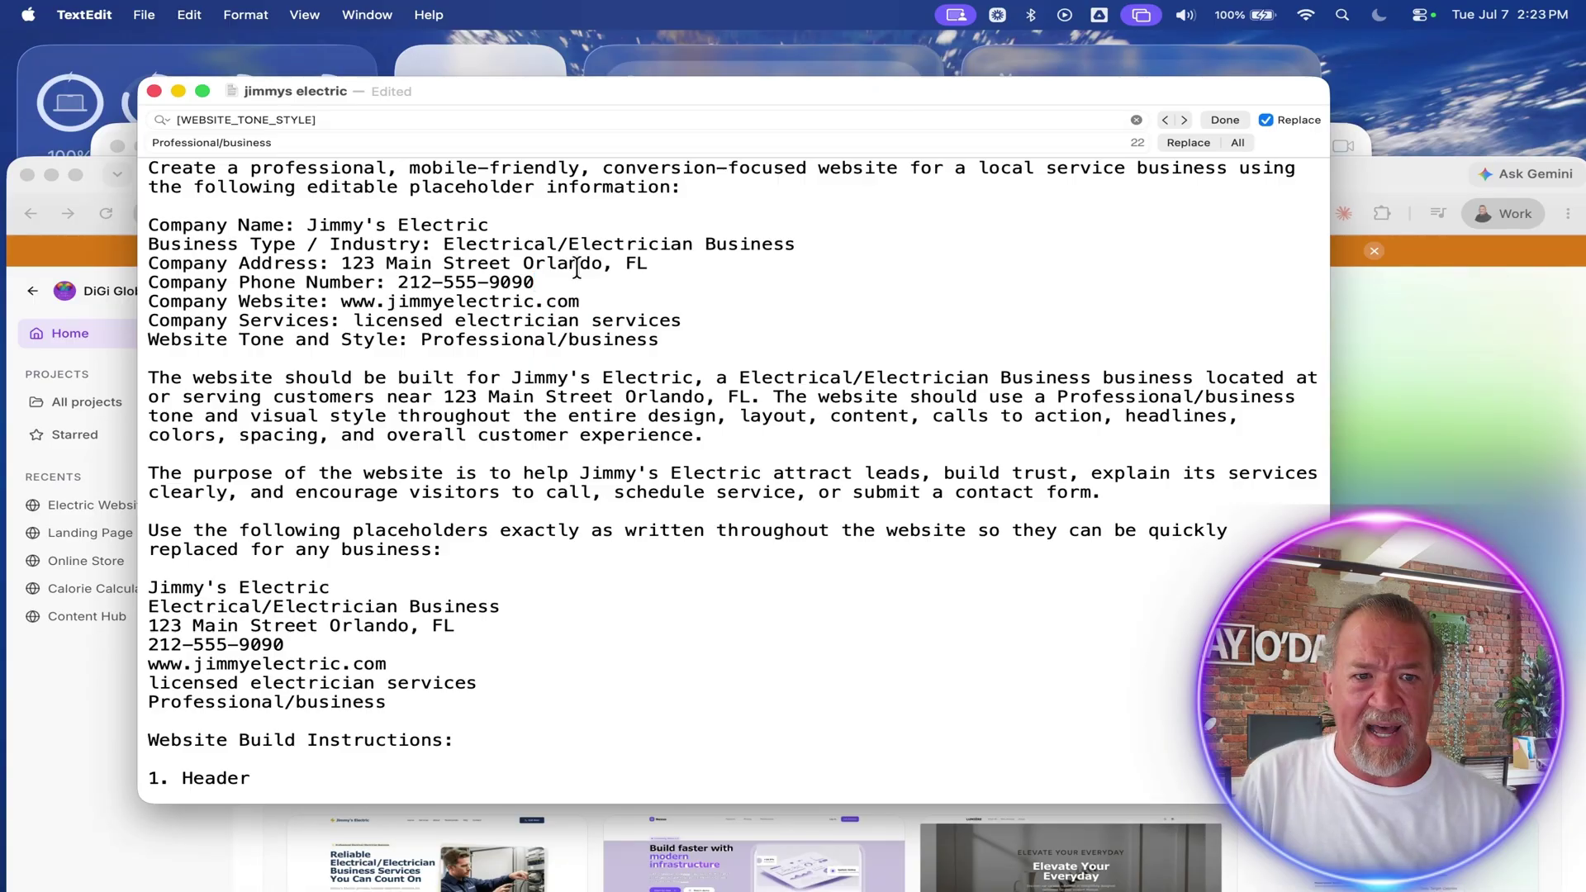
{"action": "scroll", "coordinate": [323, 286], "scroll_direction": "up", "scroll_amount": 5}
{"action": "scroll", "coordinate": [323, 287], "scroll_direction": "up", "scroll_amount": 3}
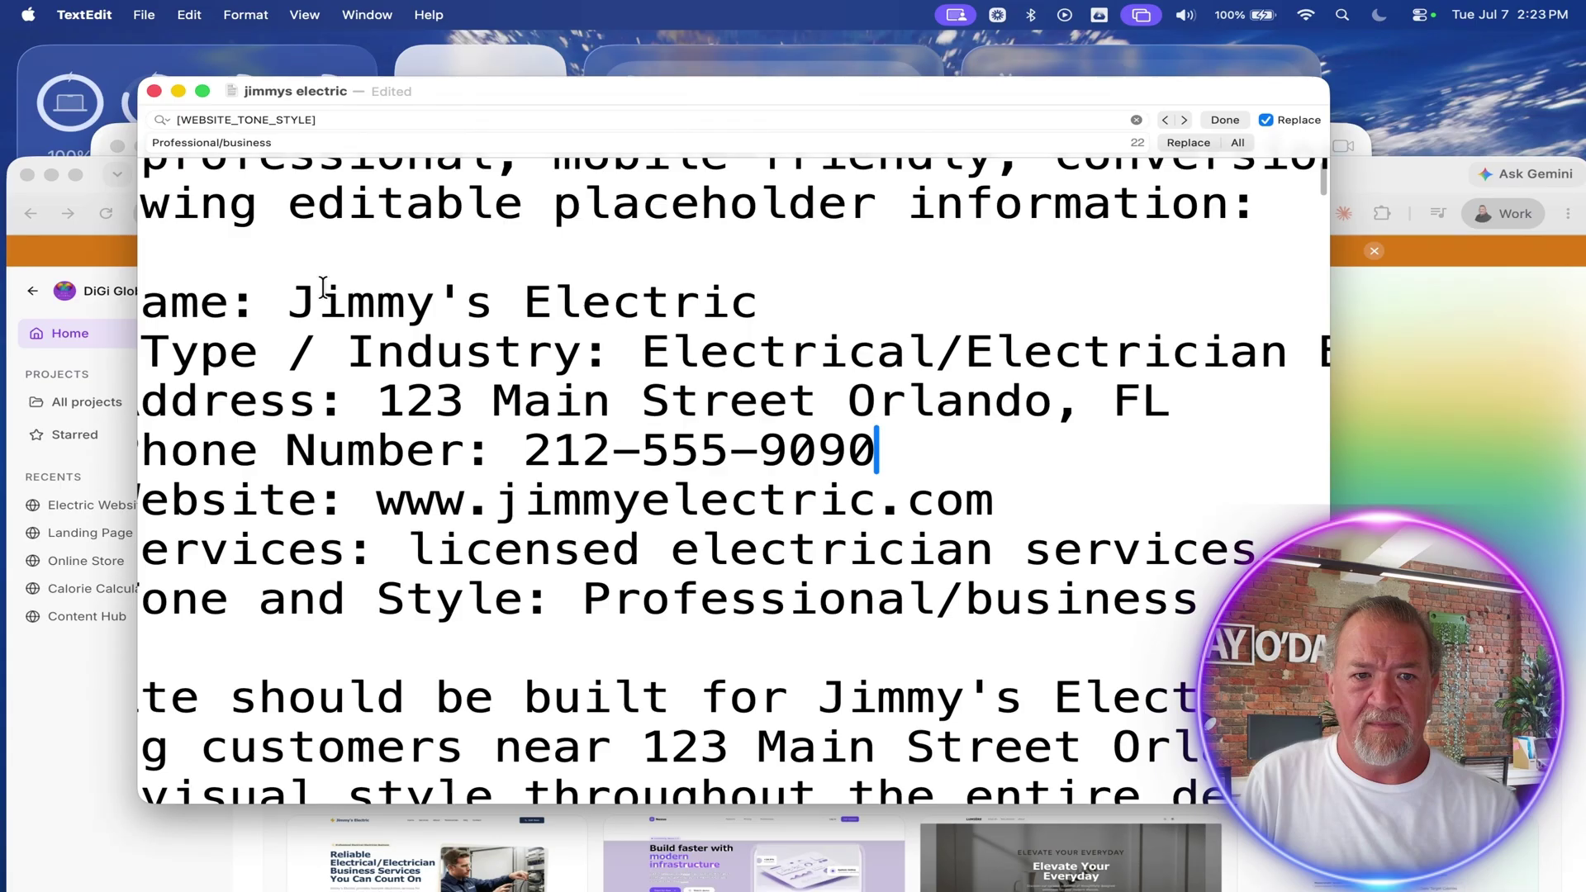
{"action": "scroll", "coordinate": [526, 612], "scroll_direction": "right", "scroll_amount": 2}
{"action": "scroll", "coordinate": [526, 613], "scroll_direction": "down", "scroll_amount": 1}
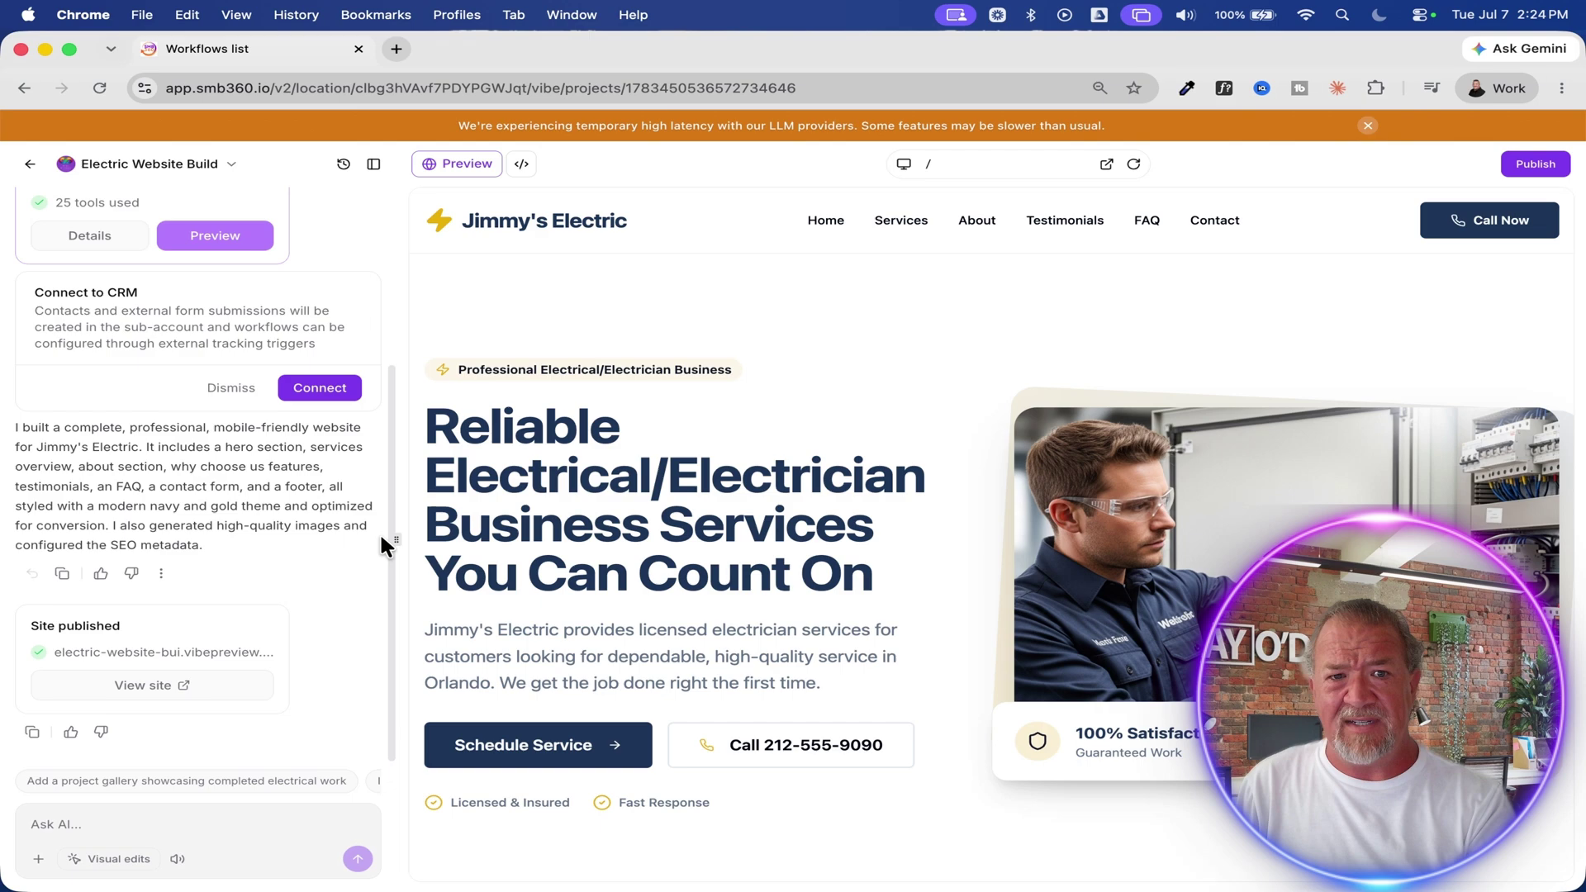
Open the published Jimmy's Electric website from the Electric Website Build project and review every section from hero to footer
{"action": "left_click", "coordinate": [456, 166]}
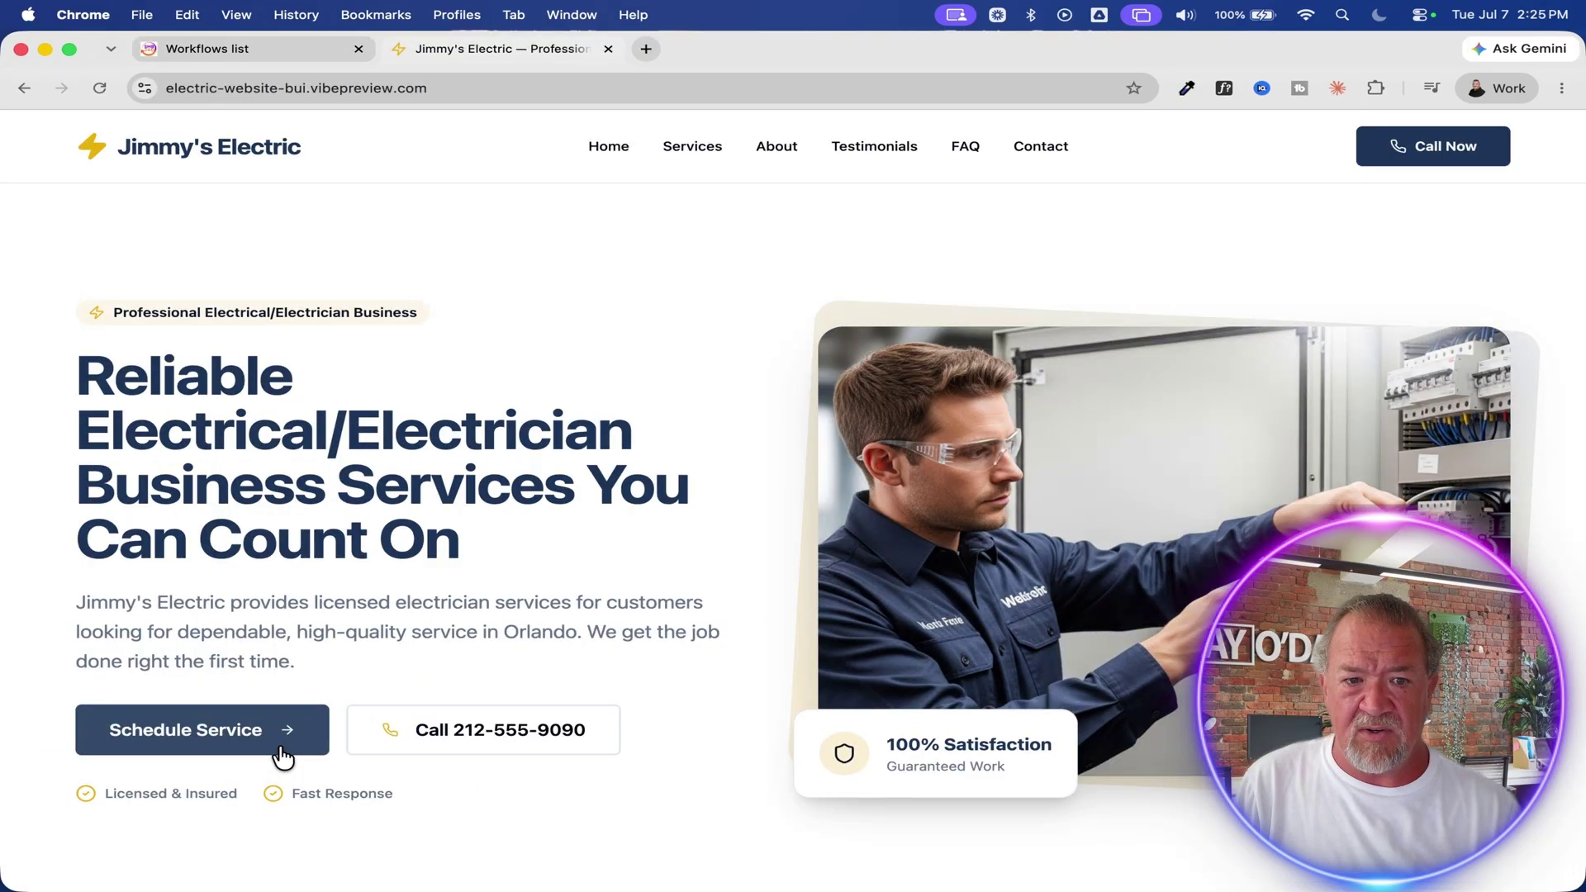
{"action": "scroll", "coordinate": [1087, 576], "scroll_direction": "down", "scroll_amount": 5}
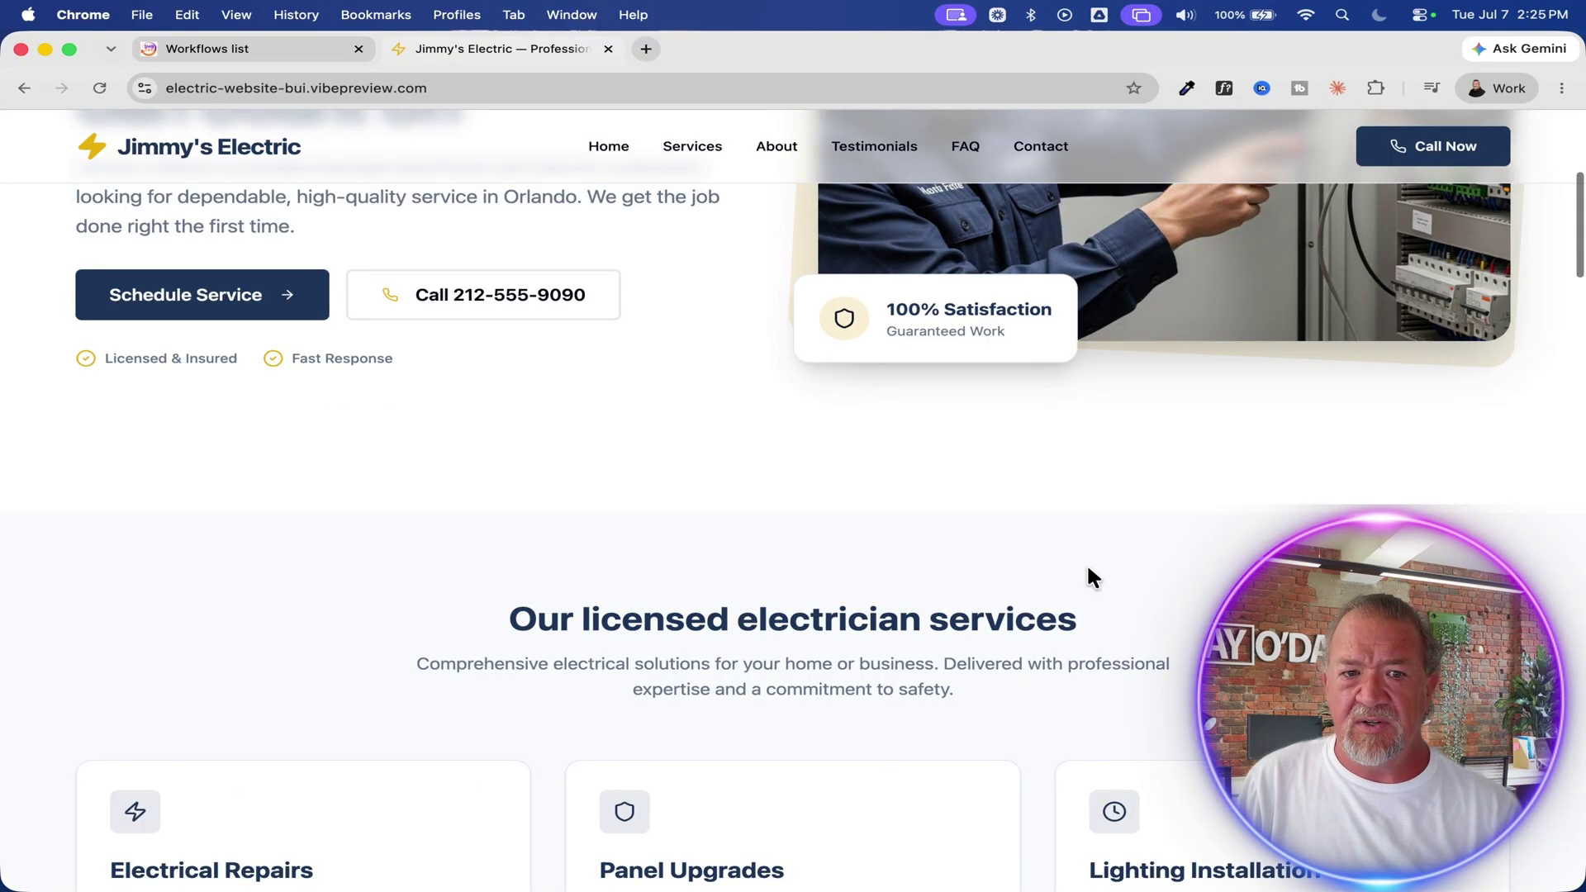
{"action": "scroll", "coordinate": [1087, 576], "scroll_direction": "down", "scroll_amount": 3}
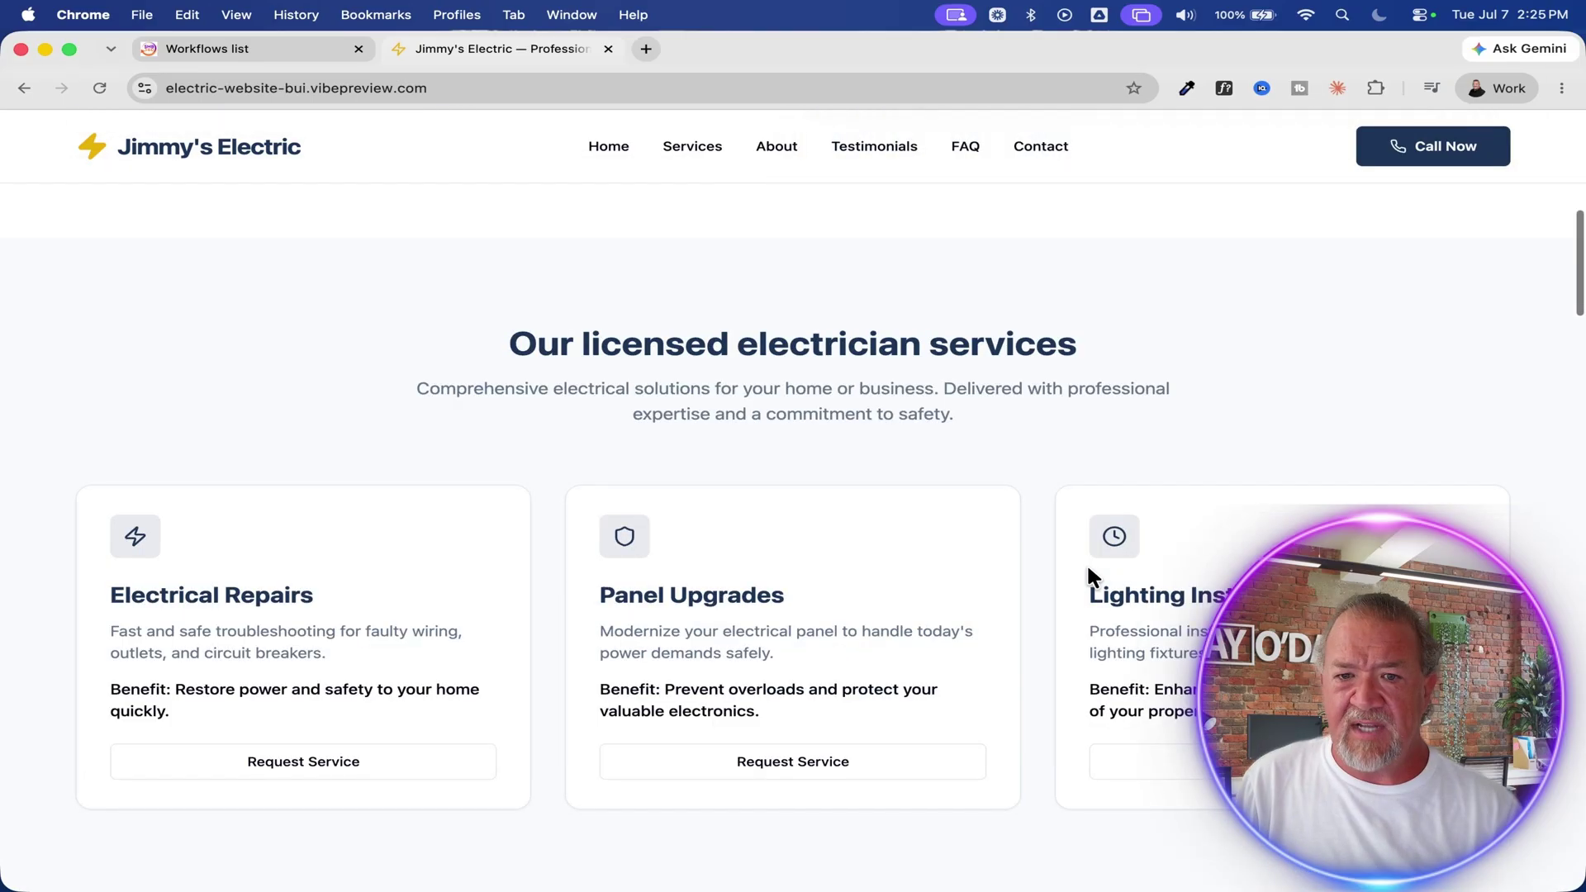
{"action": "scroll", "coordinate": [1088, 568], "scroll_direction": "down", "scroll_amount": 10}
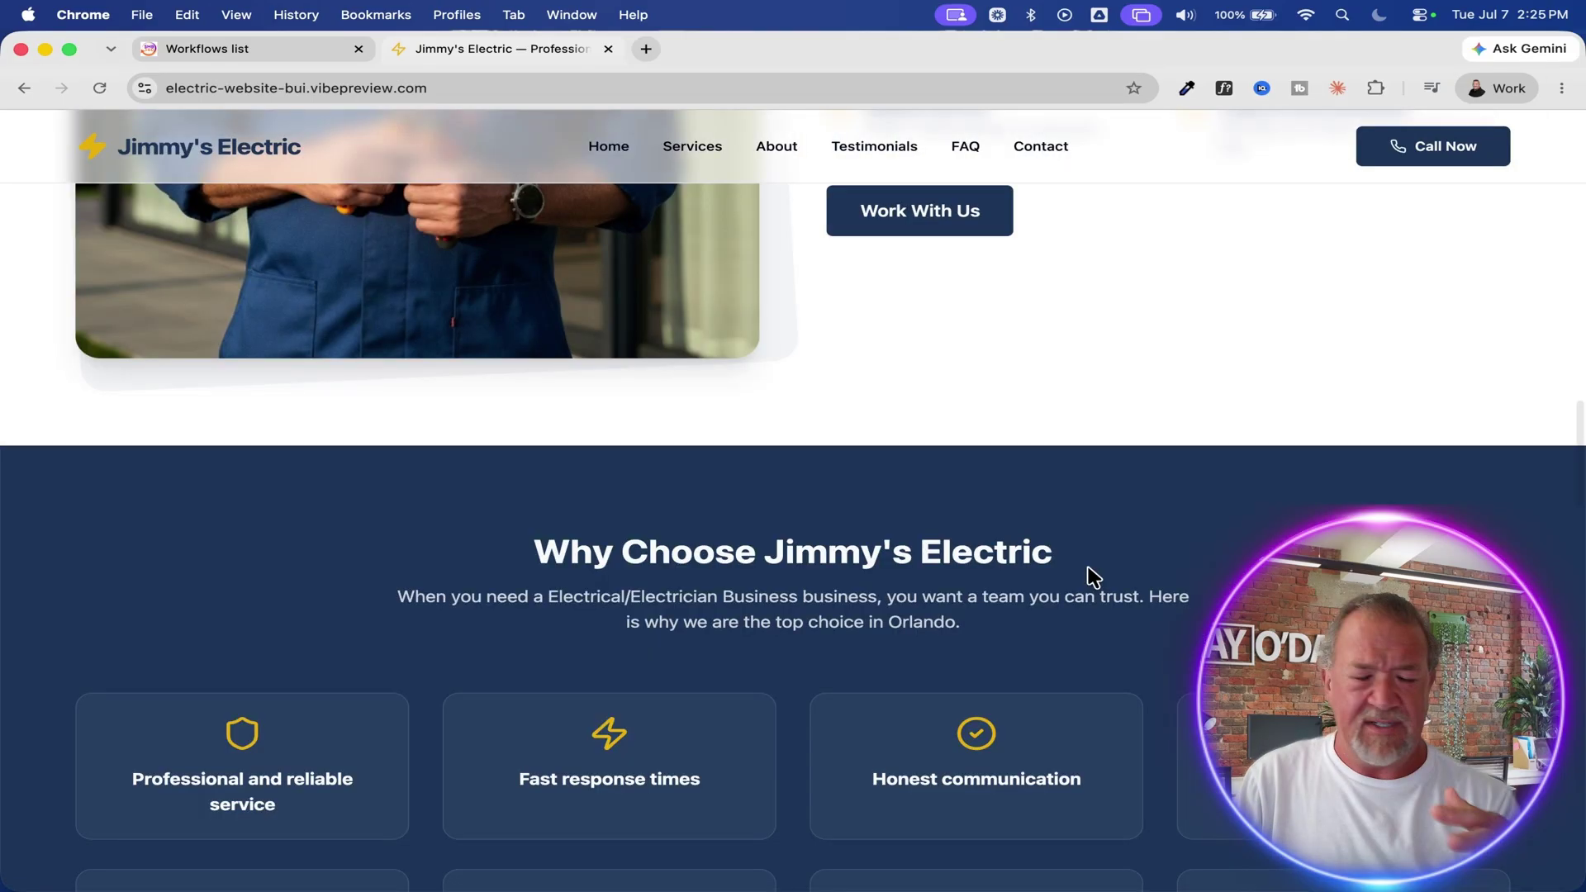
{"action": "scroll", "coordinate": [1094, 575], "scroll_direction": "down", "scroll_amount": 4}
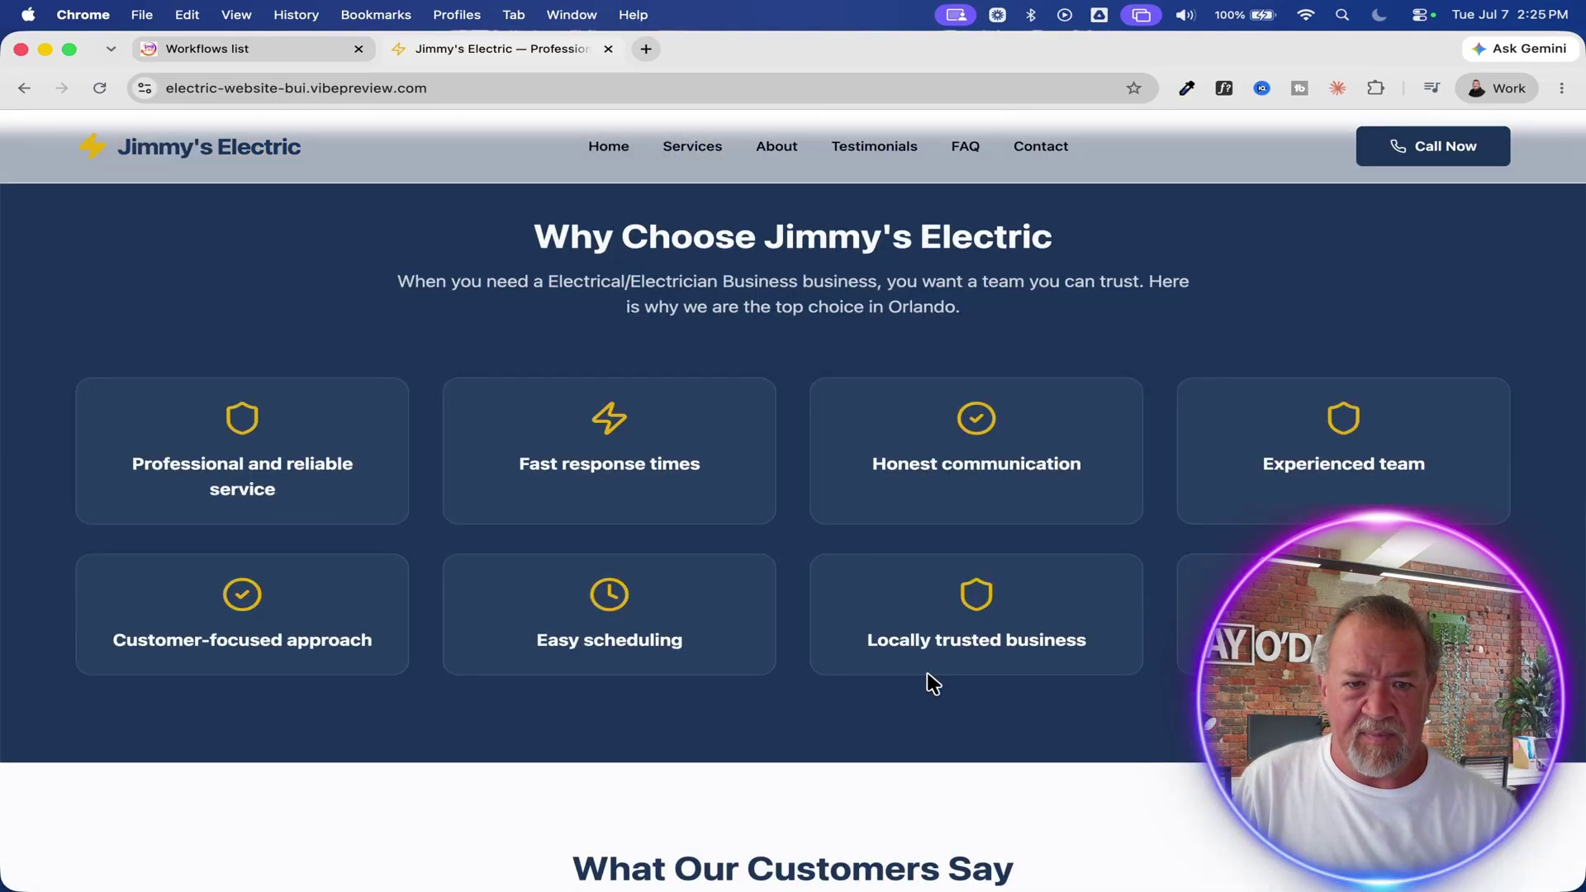
{"action": "scroll", "coordinate": [800, 647], "scroll_direction": "down", "scroll_amount": 15}
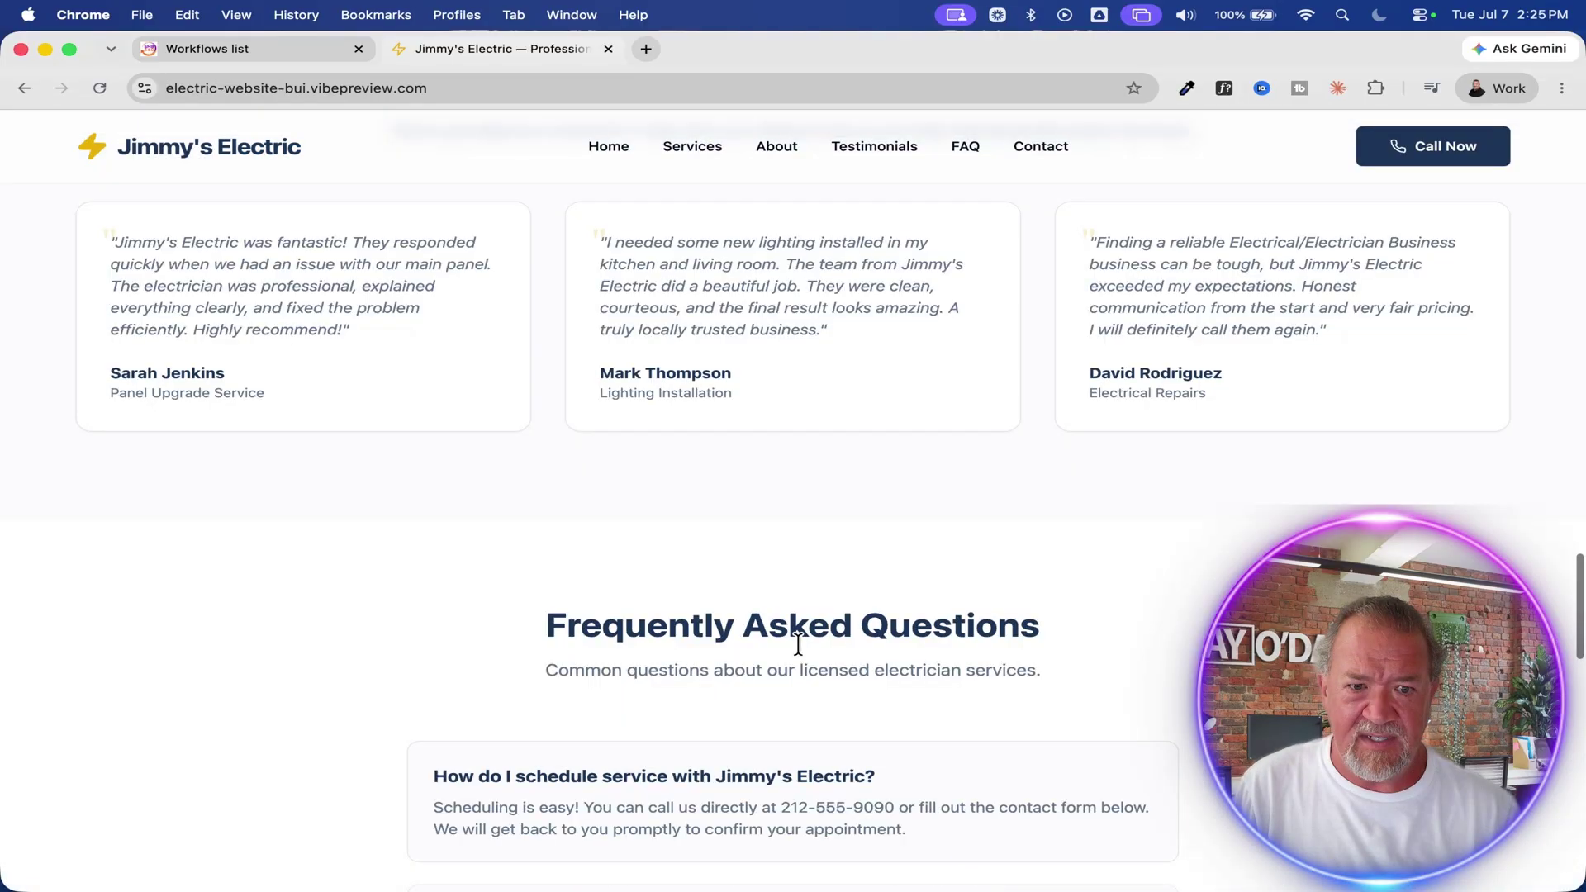
{"action": "scroll", "coordinate": [798, 645], "scroll_direction": "down", "scroll_amount": 10}
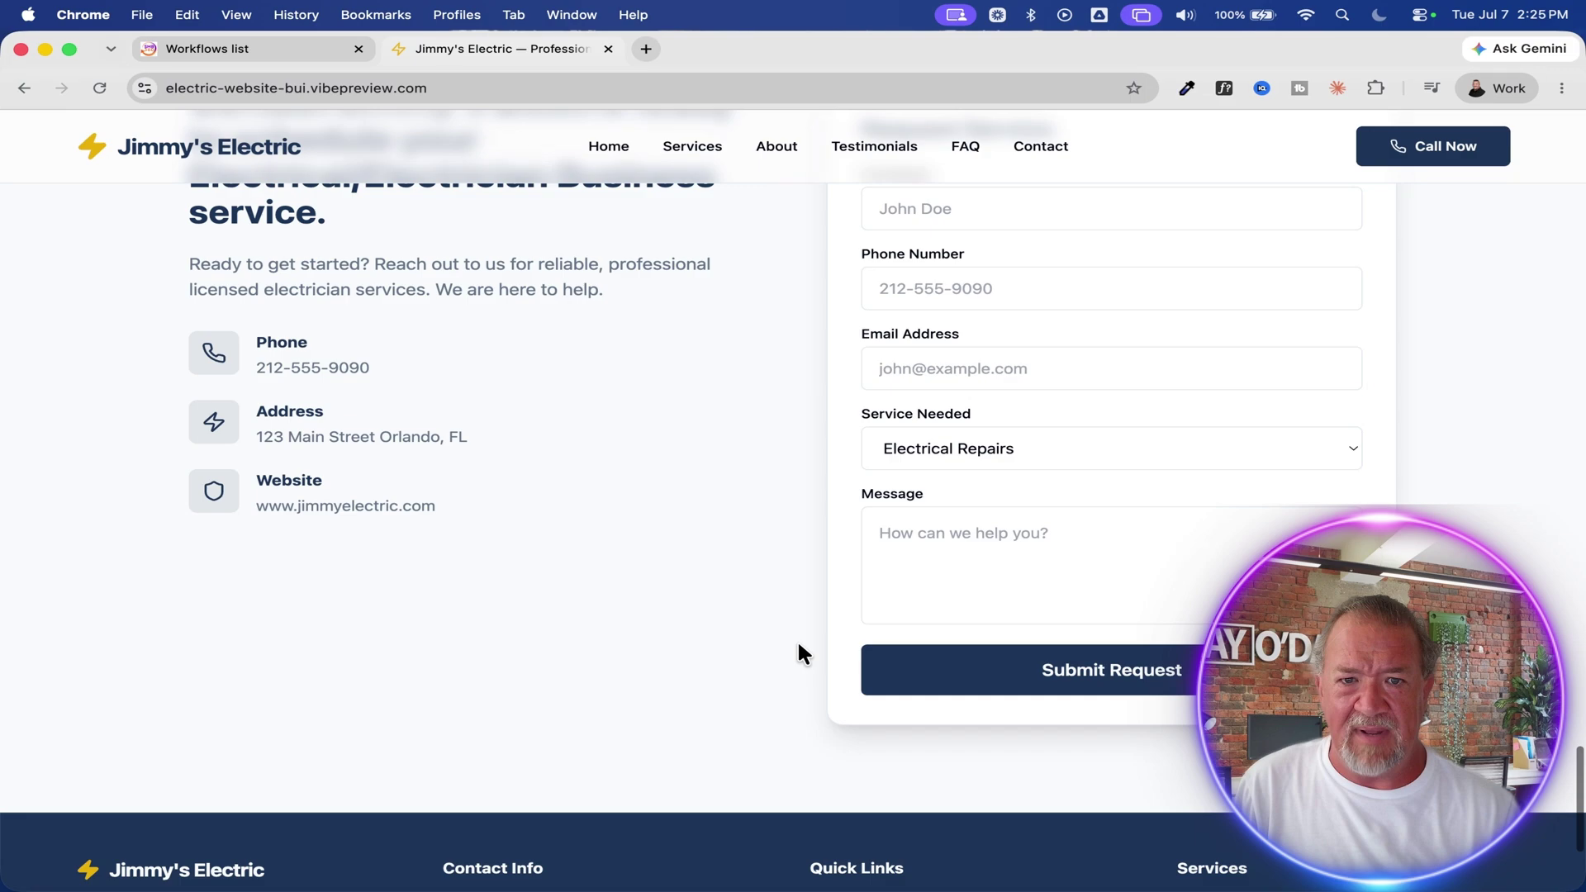
{"action": "scroll", "coordinate": [796, 639], "scroll_direction": "up", "scroll_amount": 3}
{"action": "scroll", "coordinate": [817, 634], "scroll_direction": "down", "scroll_amount": 7}
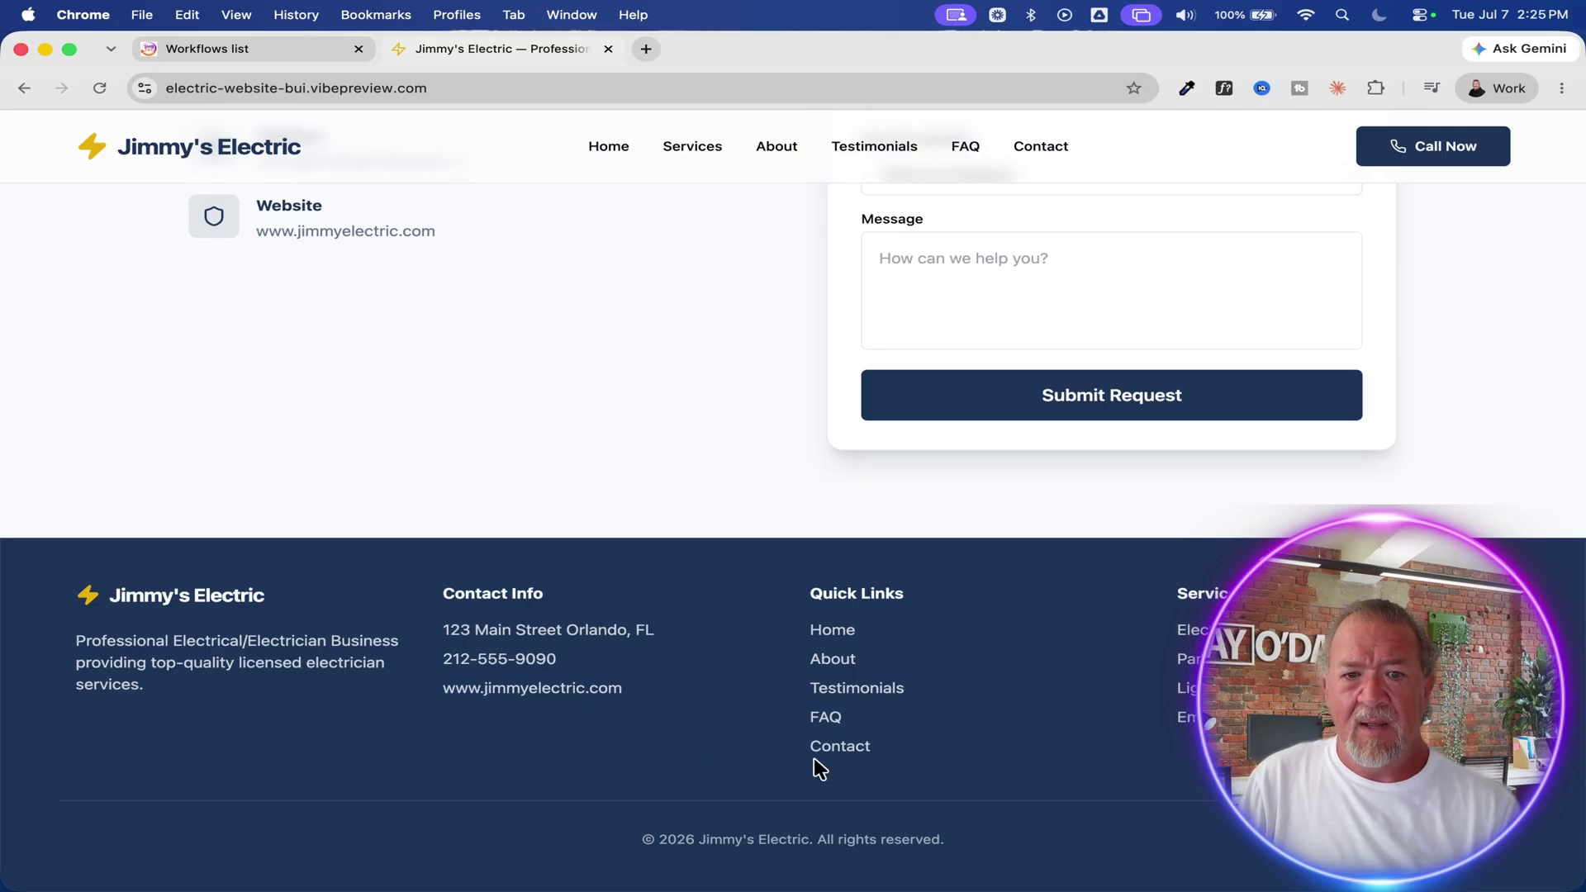
{"action": "scroll", "coordinate": [815, 764], "scroll_direction": "up", "scroll_amount": 20}
{"action": "scroll", "coordinate": [815, 760], "scroll_direction": "up", "scroll_amount": 10}
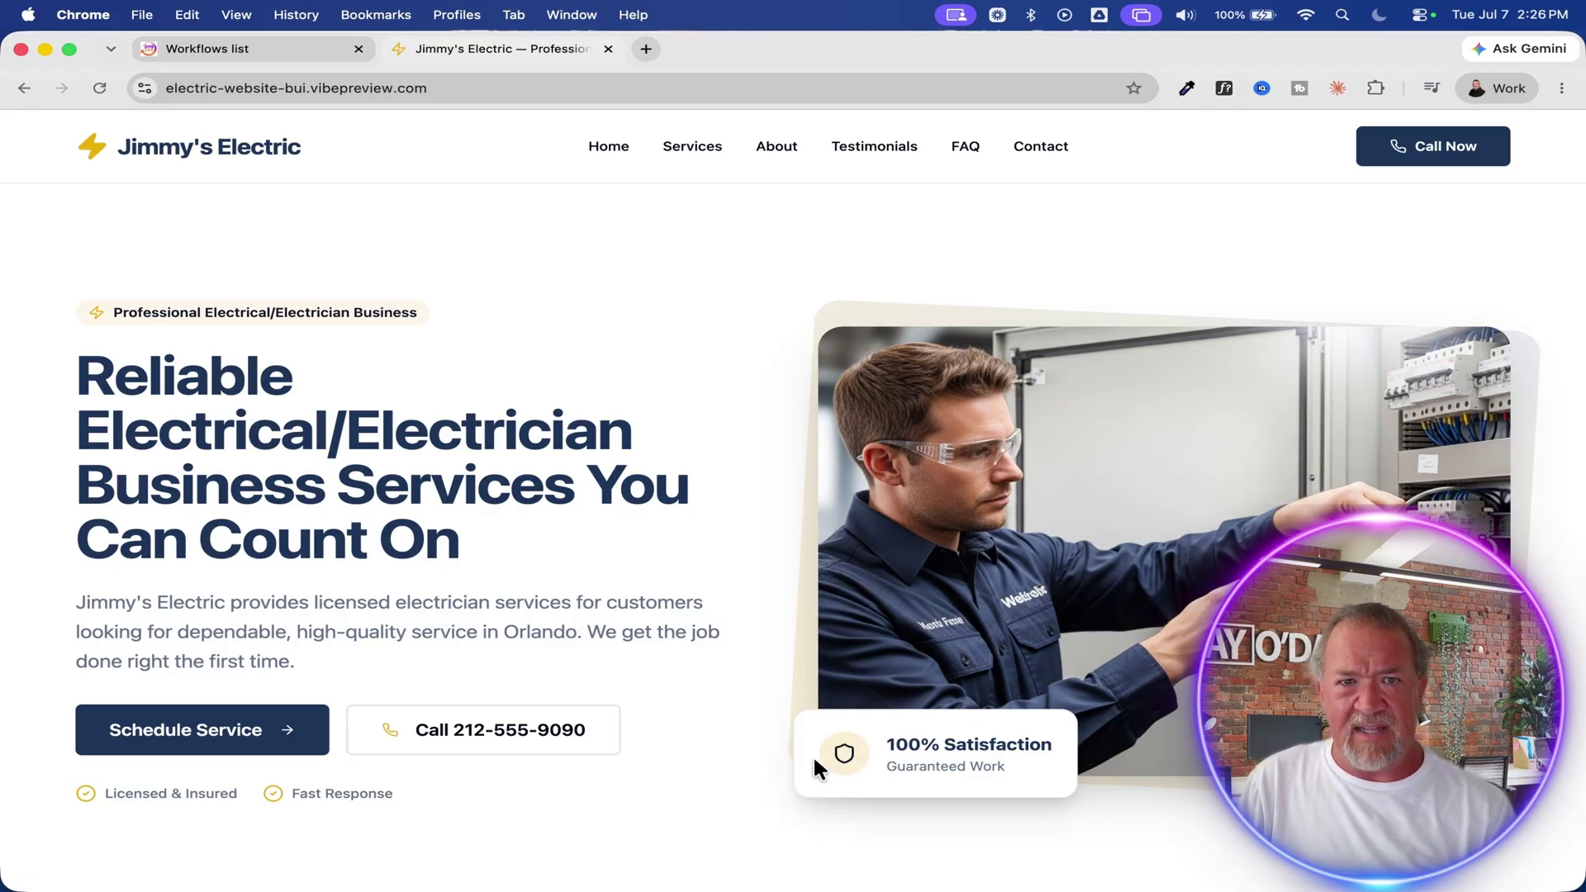
Return to the Electric Website Build project, dismiss its publishing details and go back to the AI Studio home page
{"action": "left_click", "coordinate": [240, 48]}
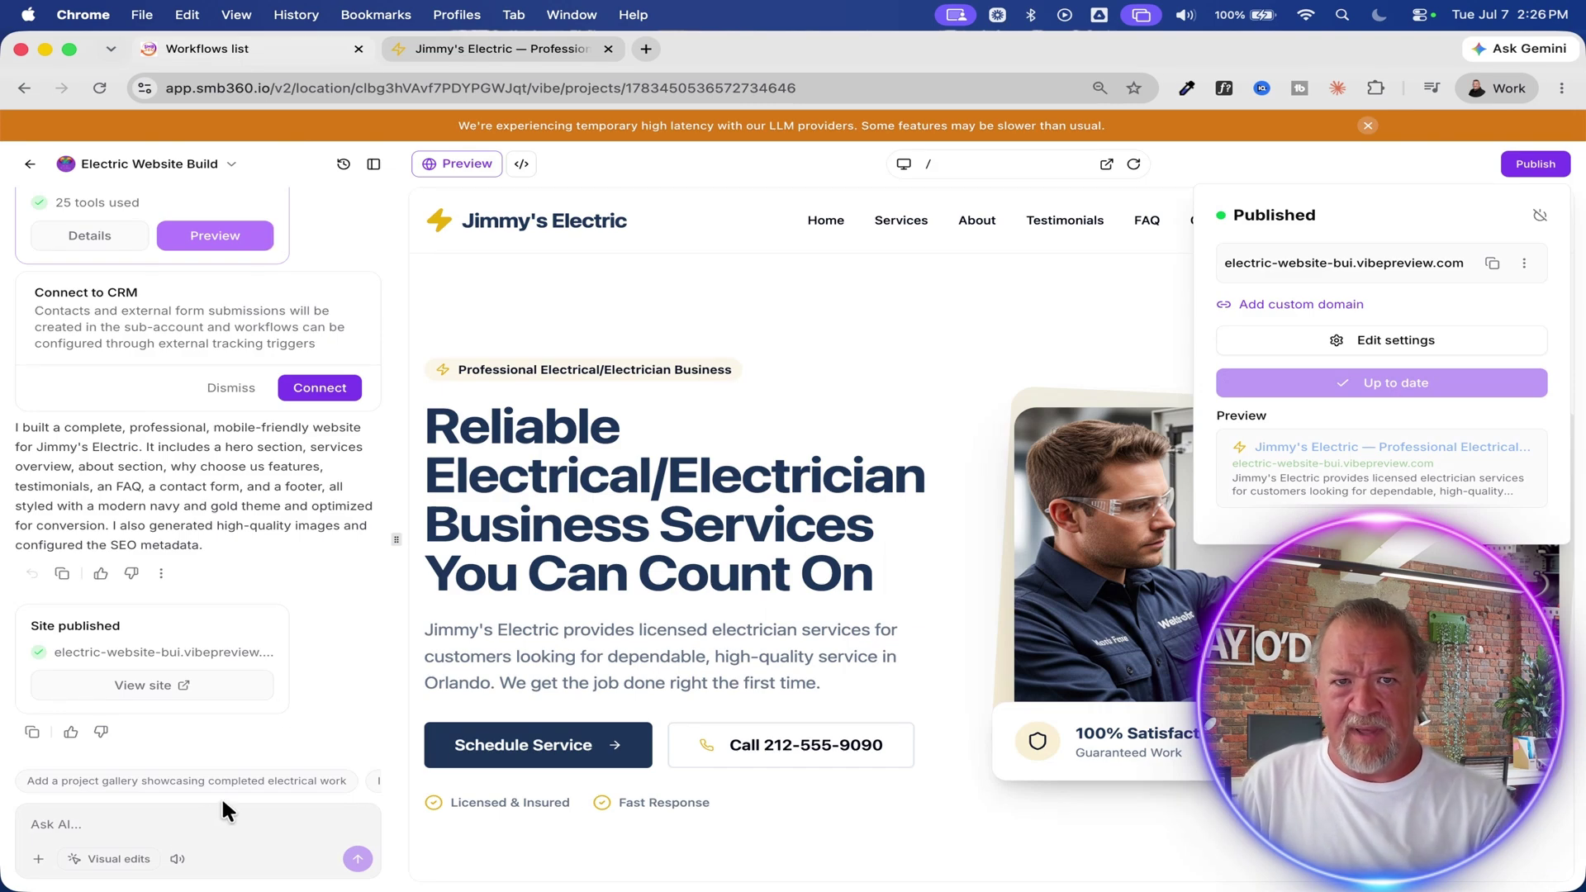
{"action": "left_click", "coordinate": [28, 172]}
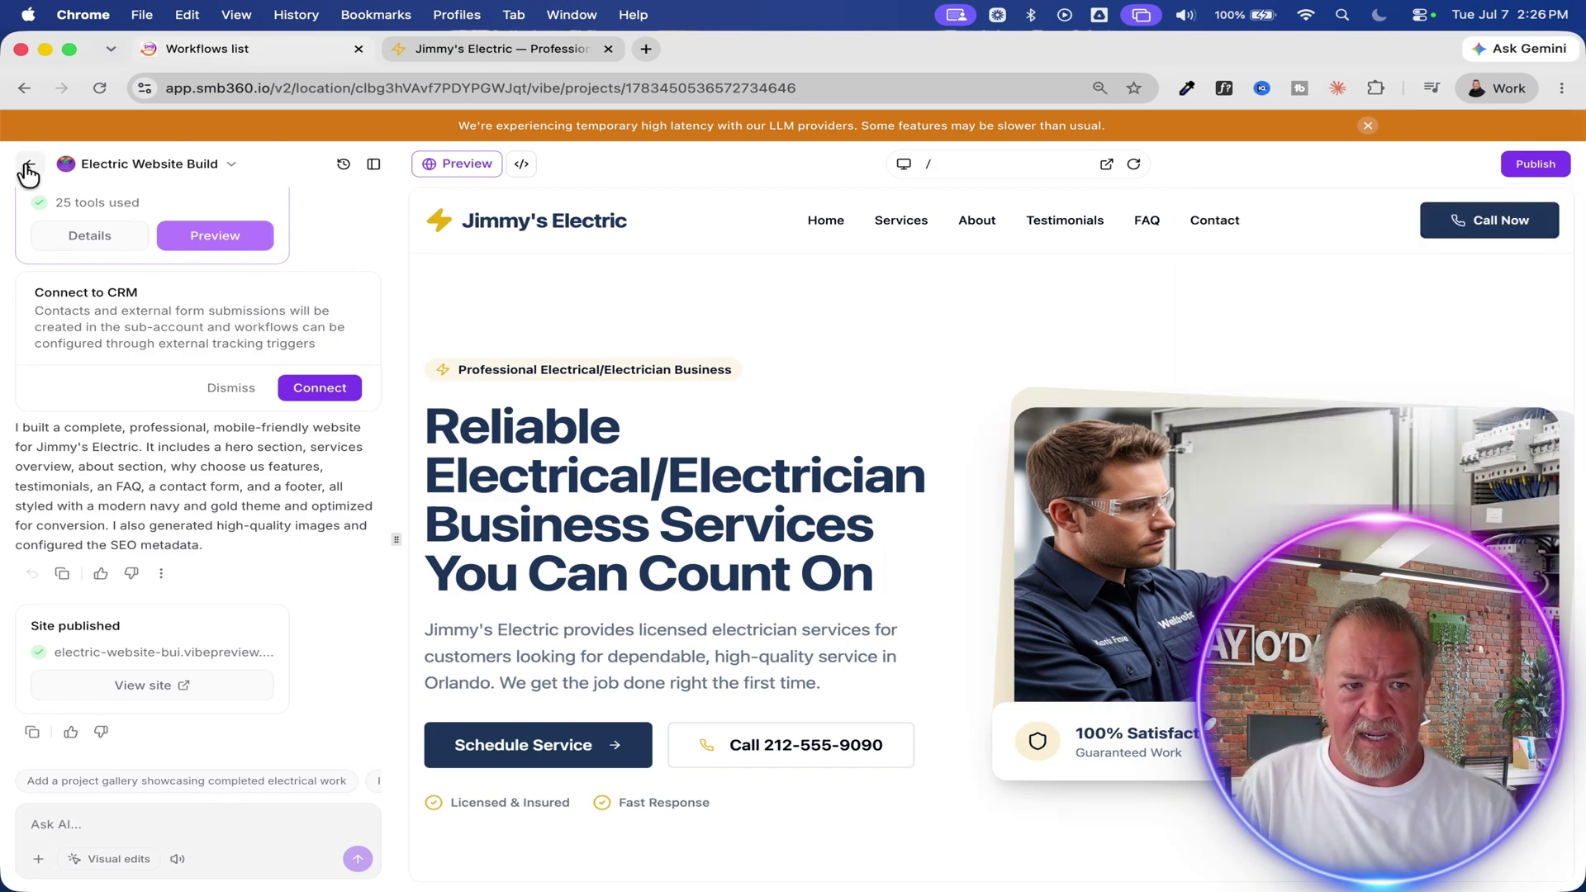
{"action": "left_click", "coordinate": [28, 172]}
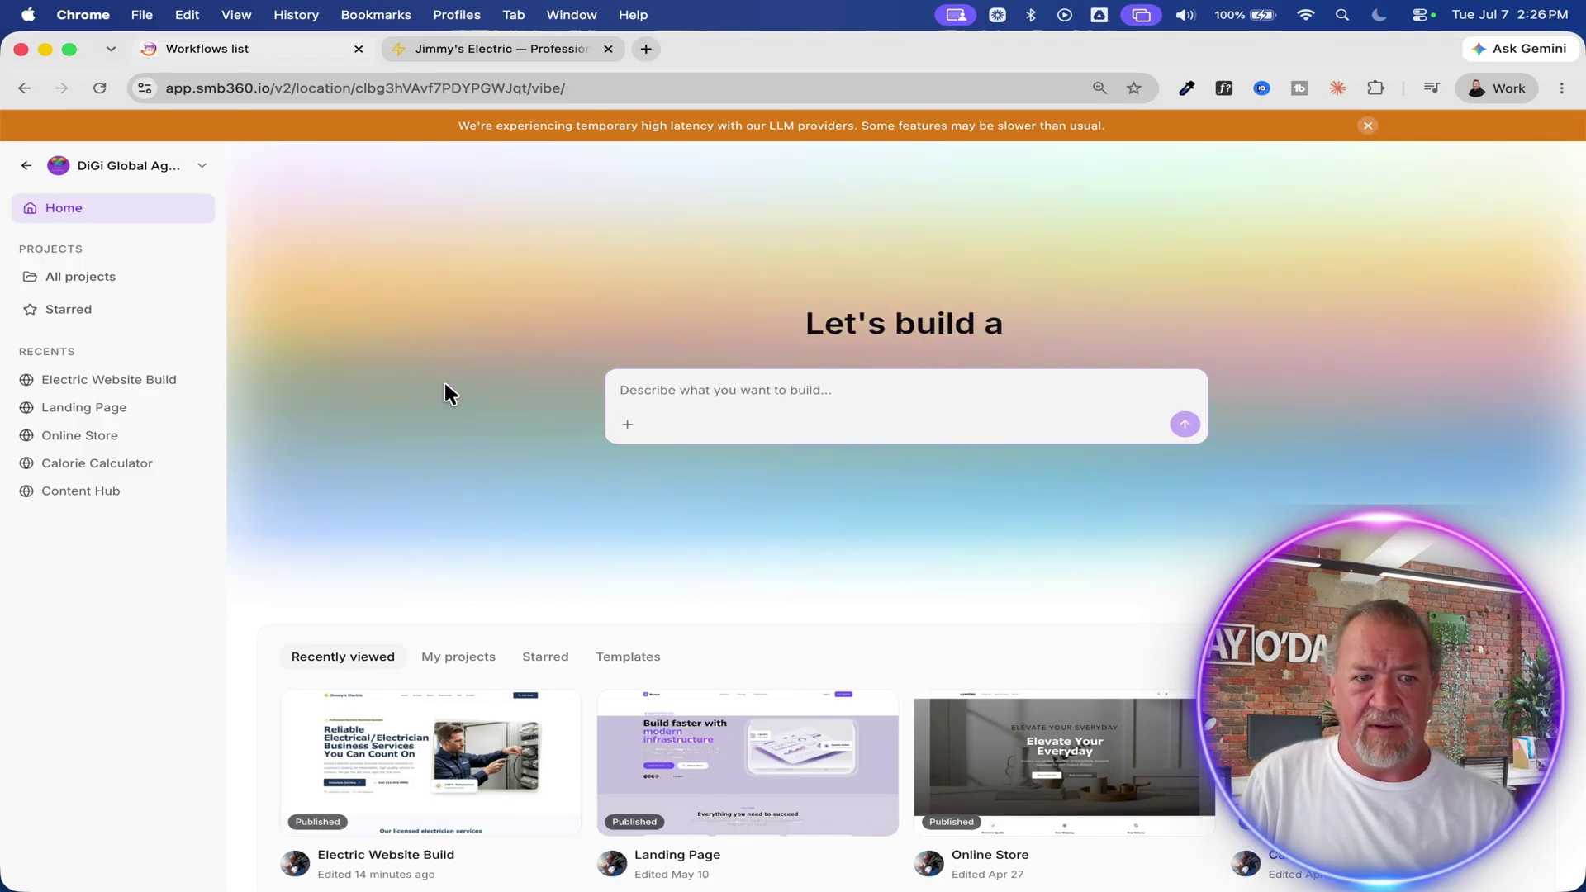
Revisit the published Jimmy's Electric site, check its web address and test the Call Now link, cancelling the phone request
{"action": "left_click", "coordinate": [482, 54]}
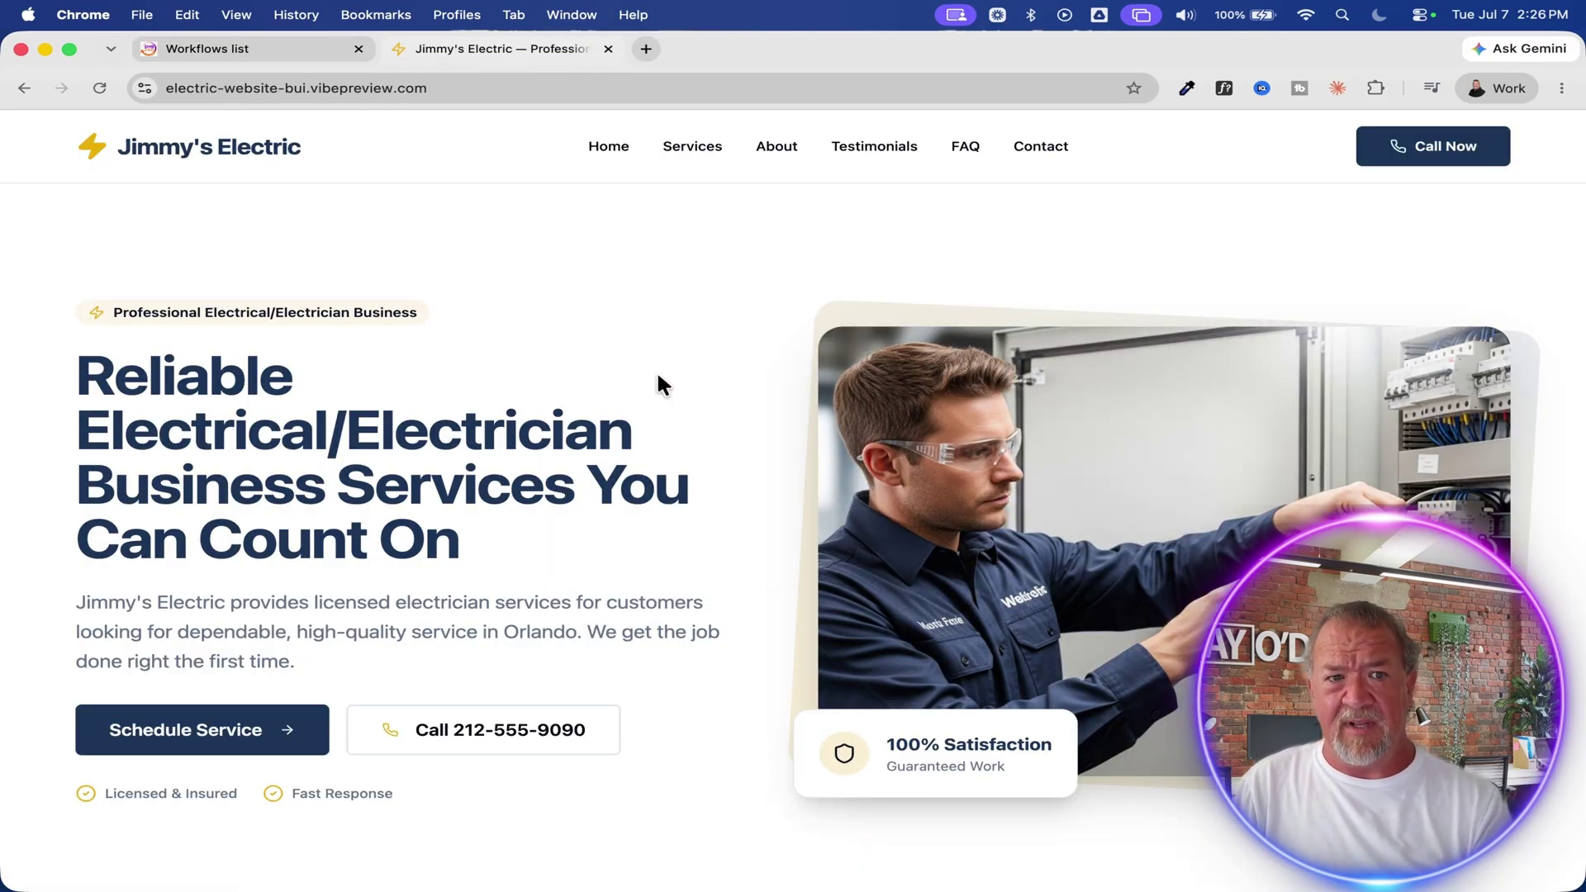
{"action": "left_click", "coordinate": [472, 89]}
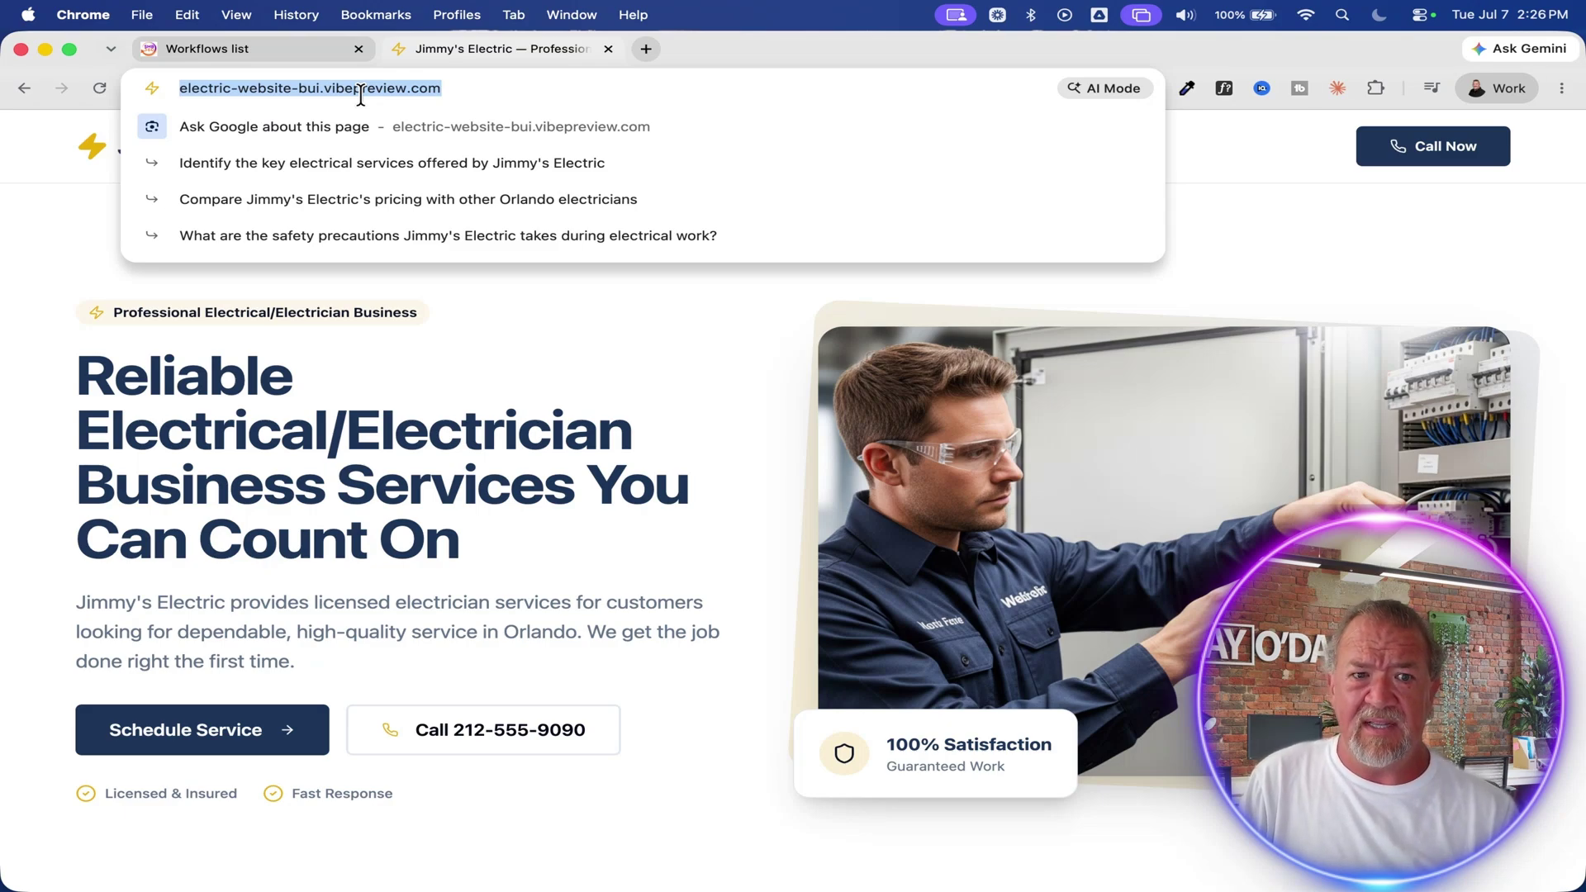
{"action": "left_click", "coordinate": [1367, 252]}
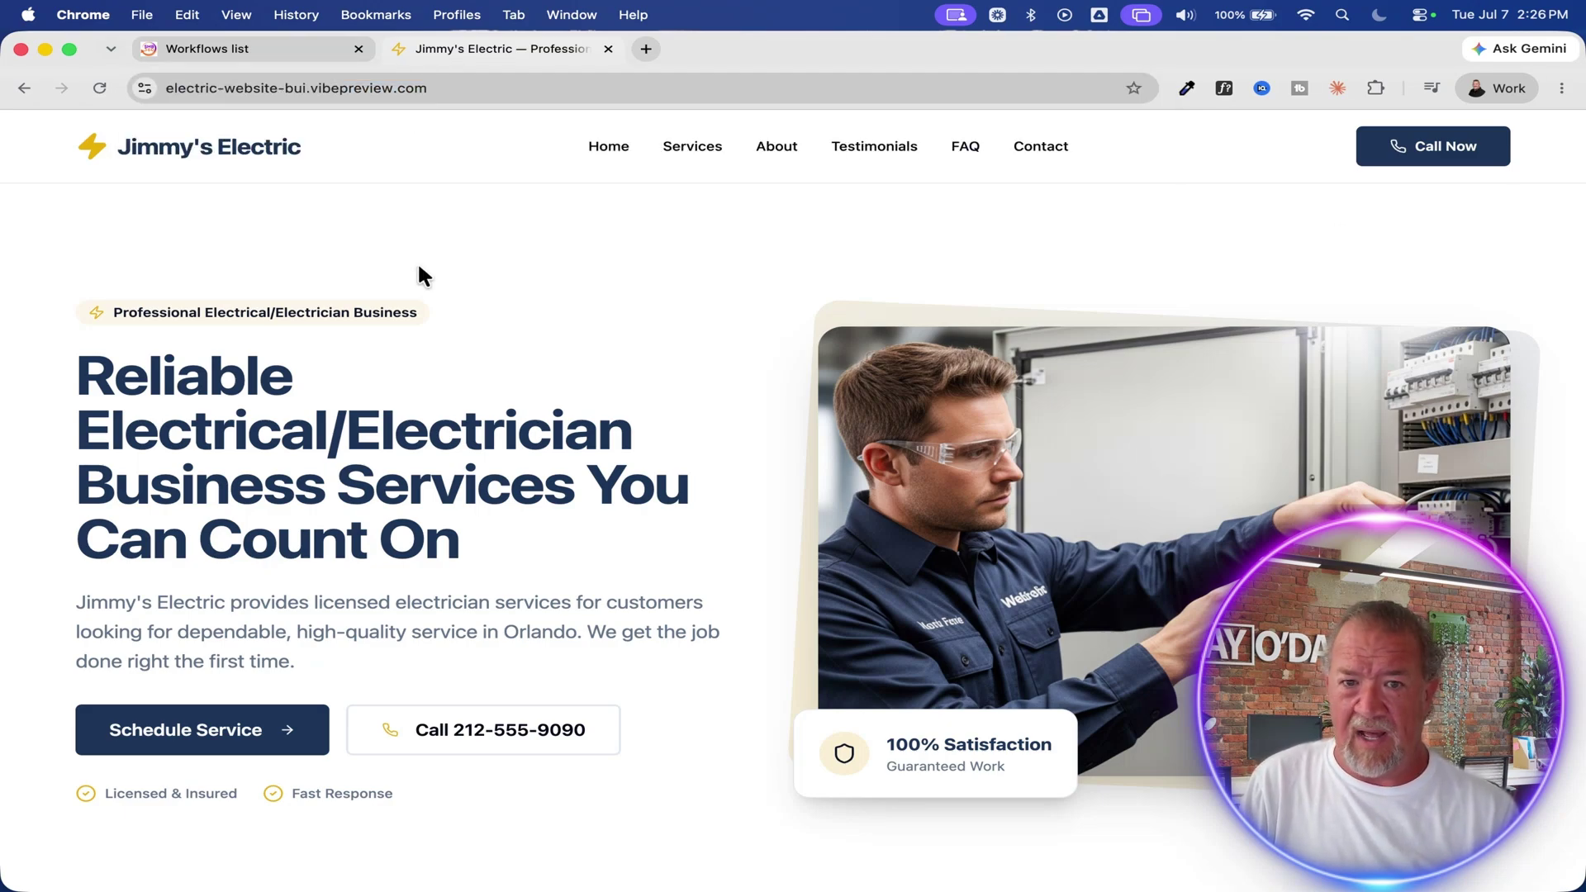
{"action": "left_click", "coordinate": [1431, 148]}
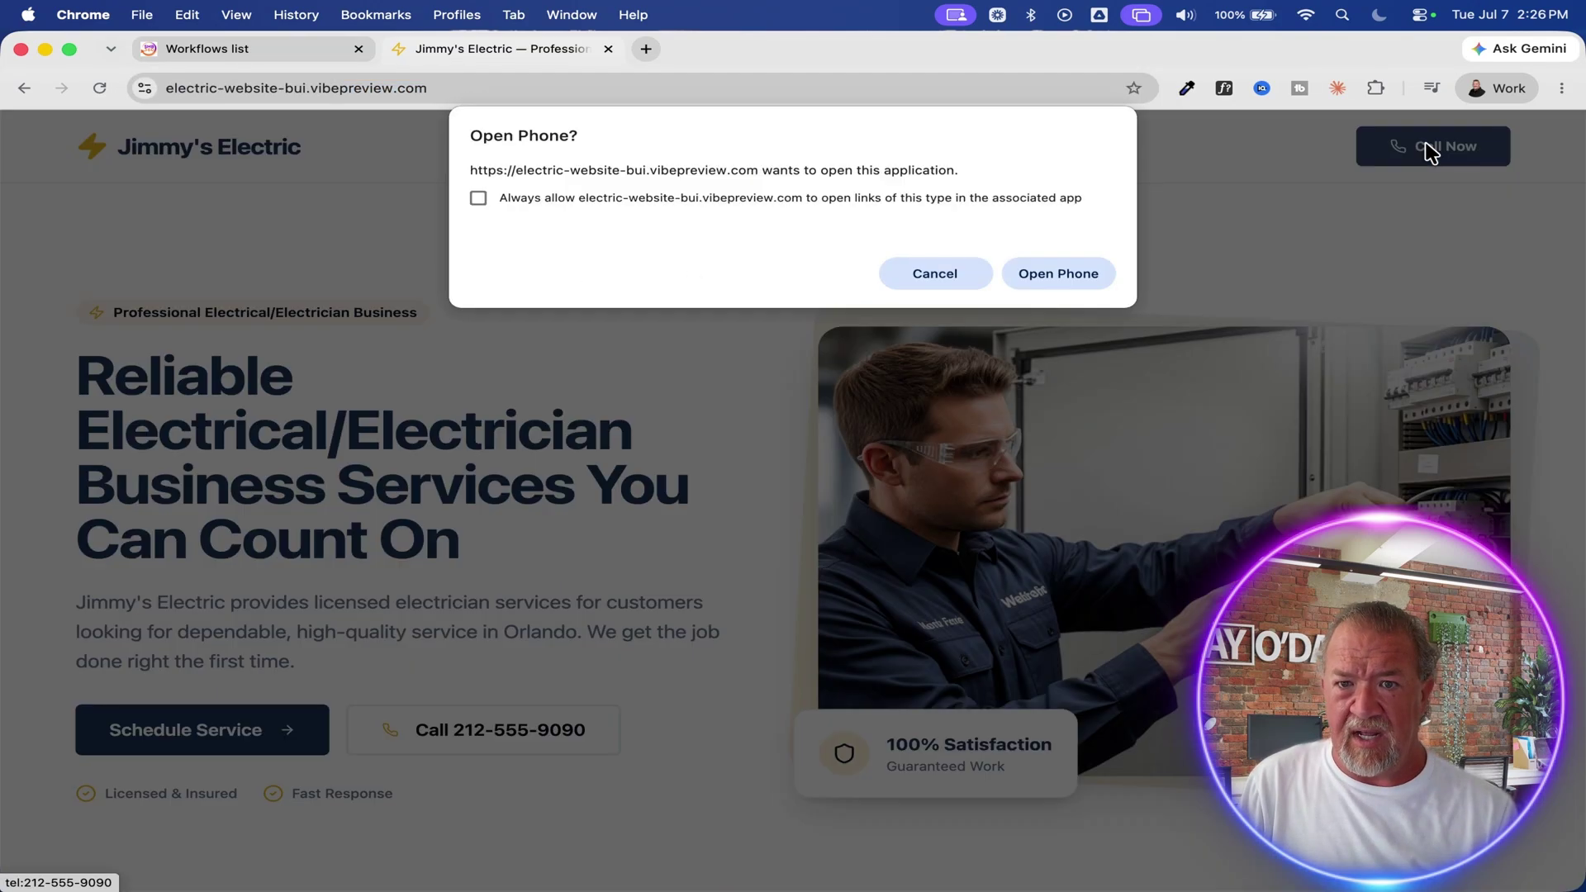
{"action": "left_click", "coordinate": [931, 277]}
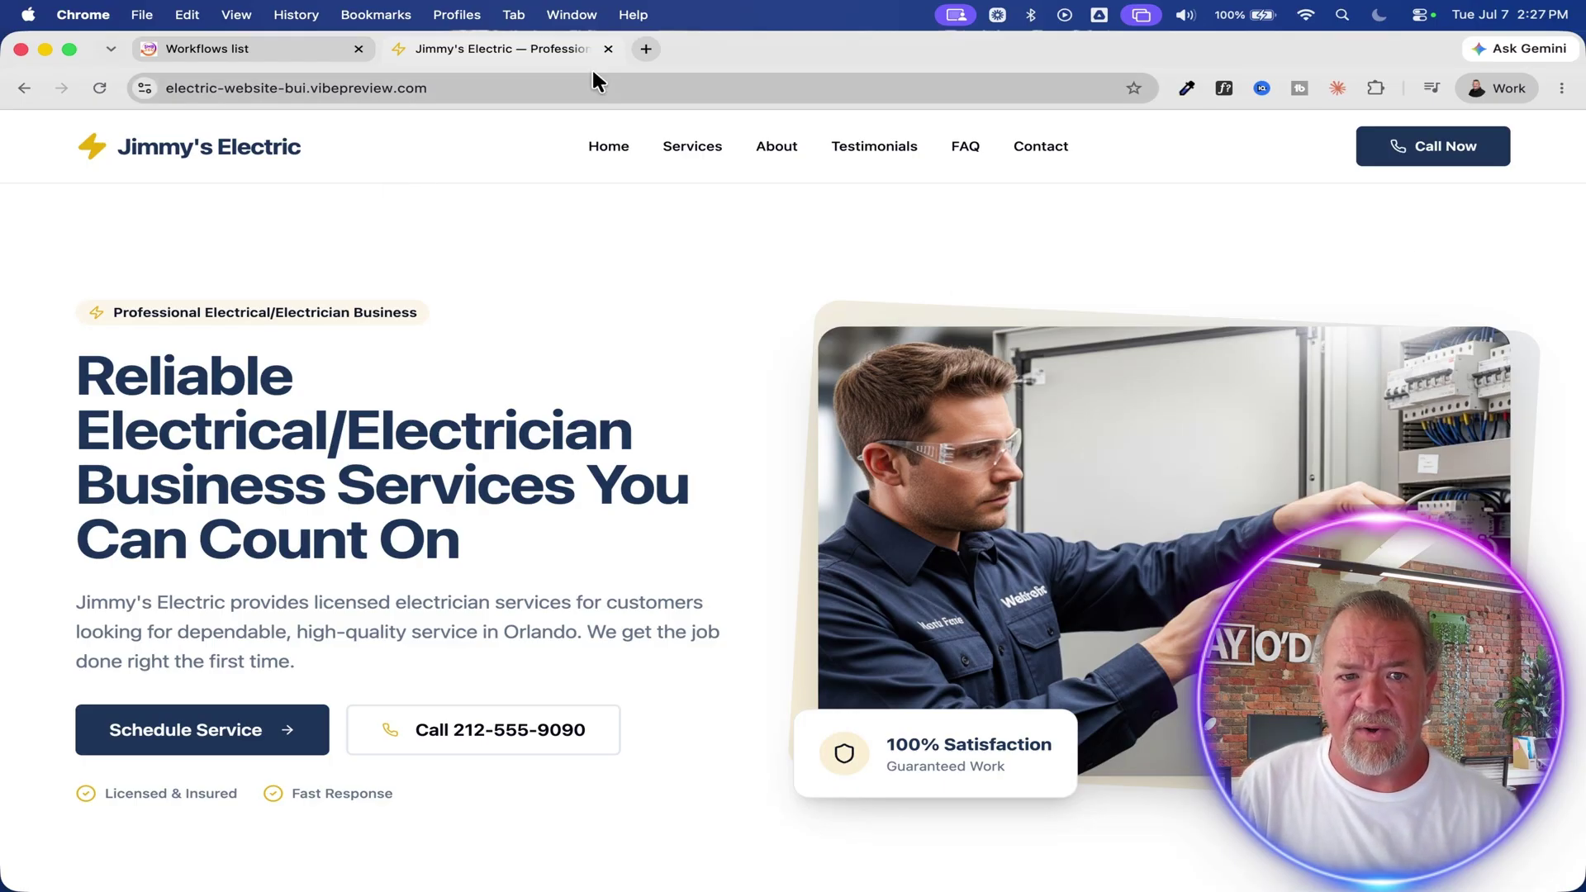
Close the published Jimmy's Electric site, leave AI Studio and open the account's Sites section
{"action": "key", "text": "super+w"}
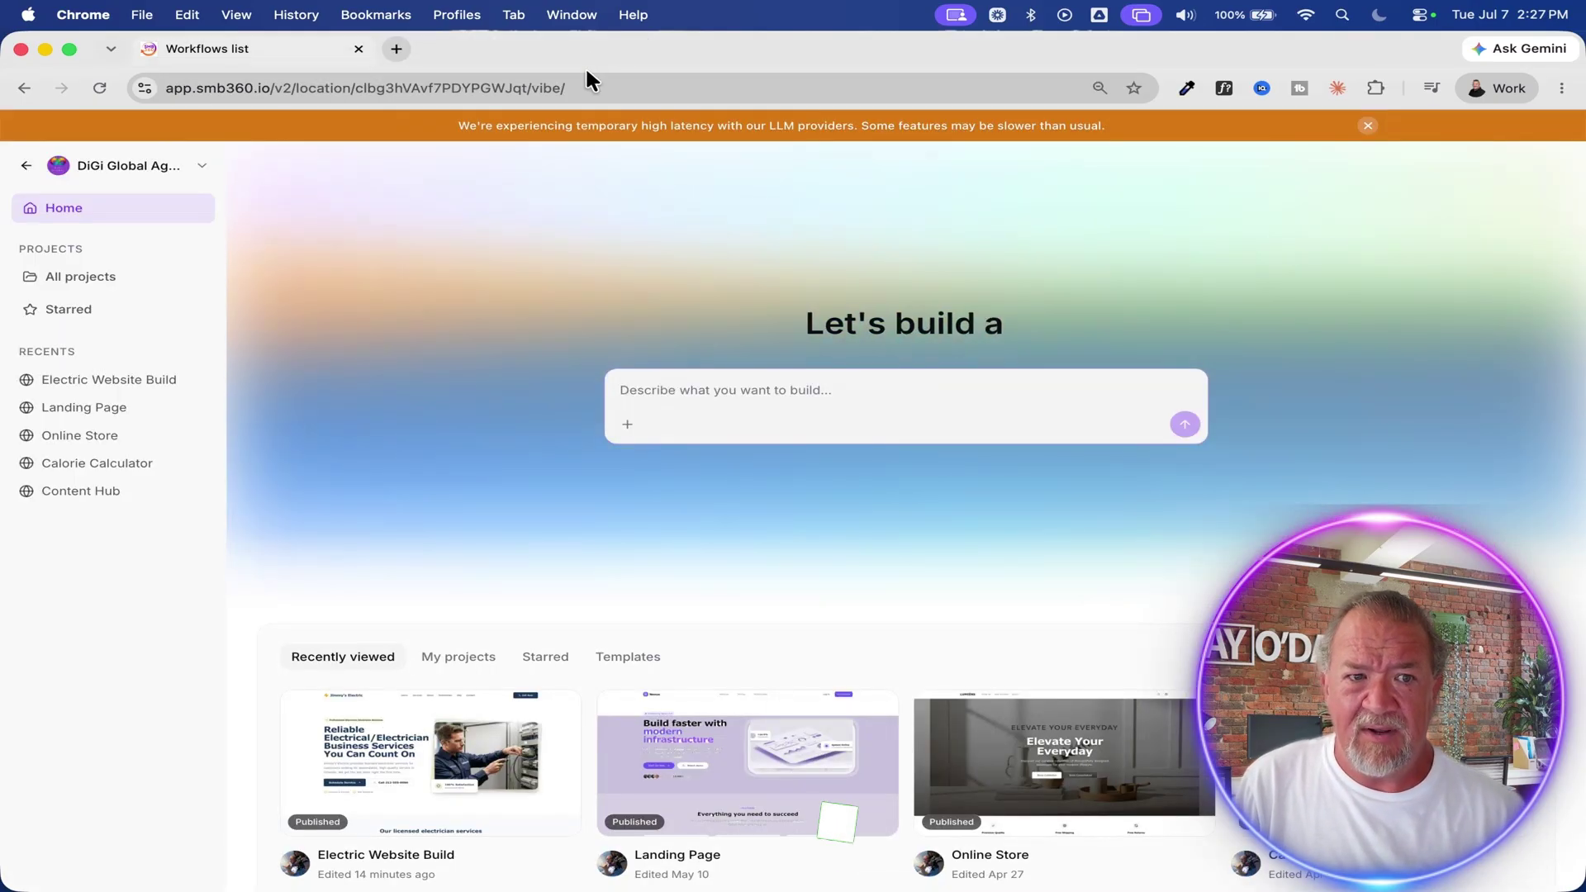
{"action": "left_click", "coordinate": [27, 168]}
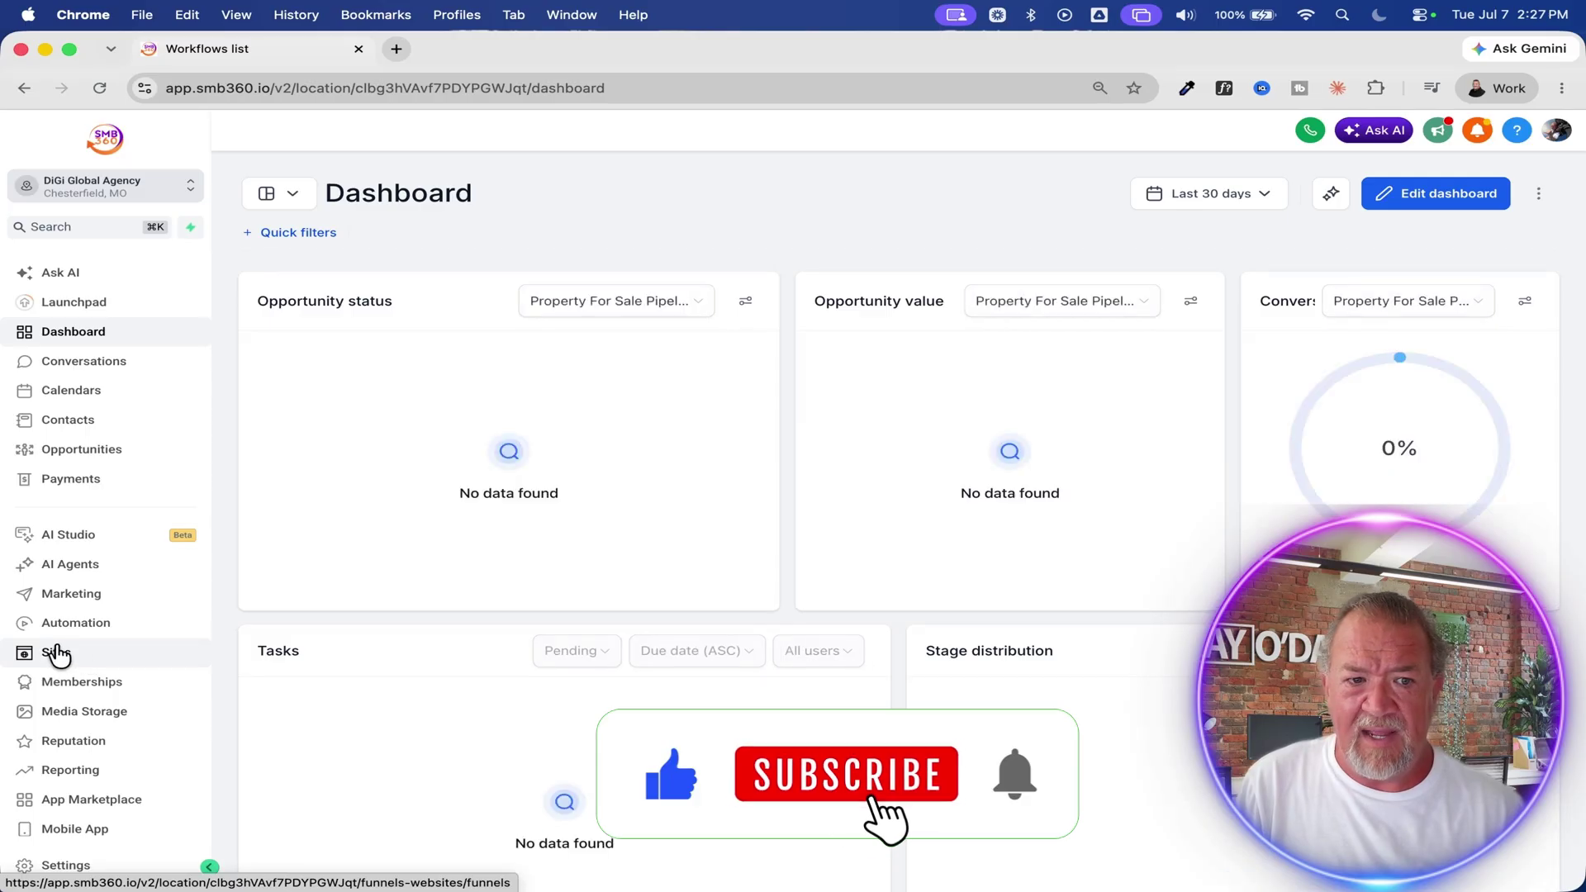
{"action": "left_click", "coordinate": [71, 659]}
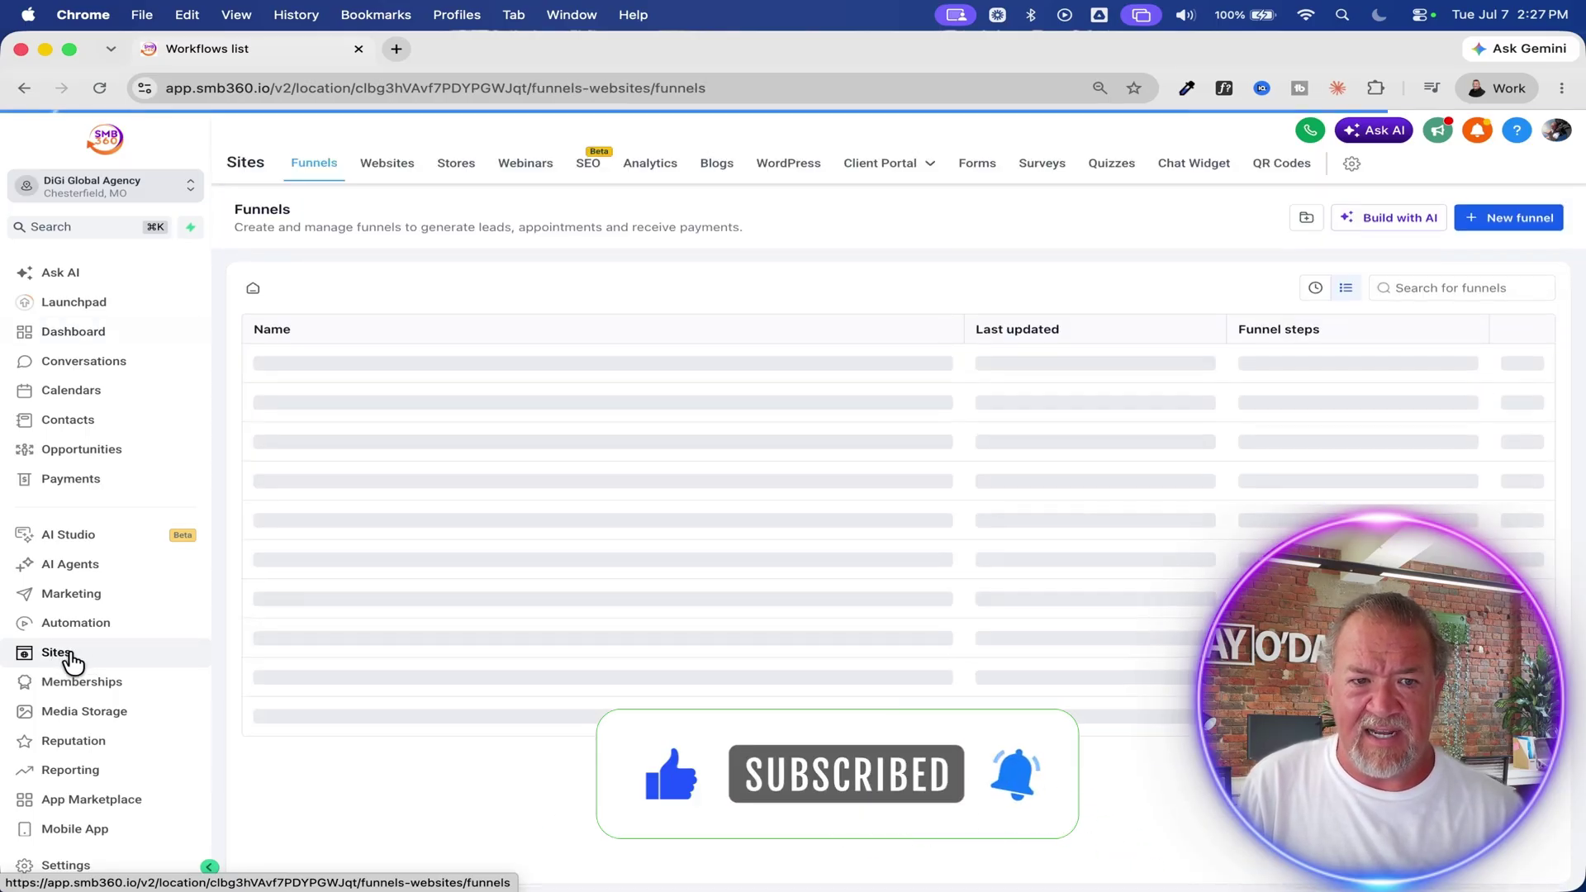
Open the account's Websites list and start a new website from templates to reach the template library
{"action": "left_click", "coordinate": [396, 166]}
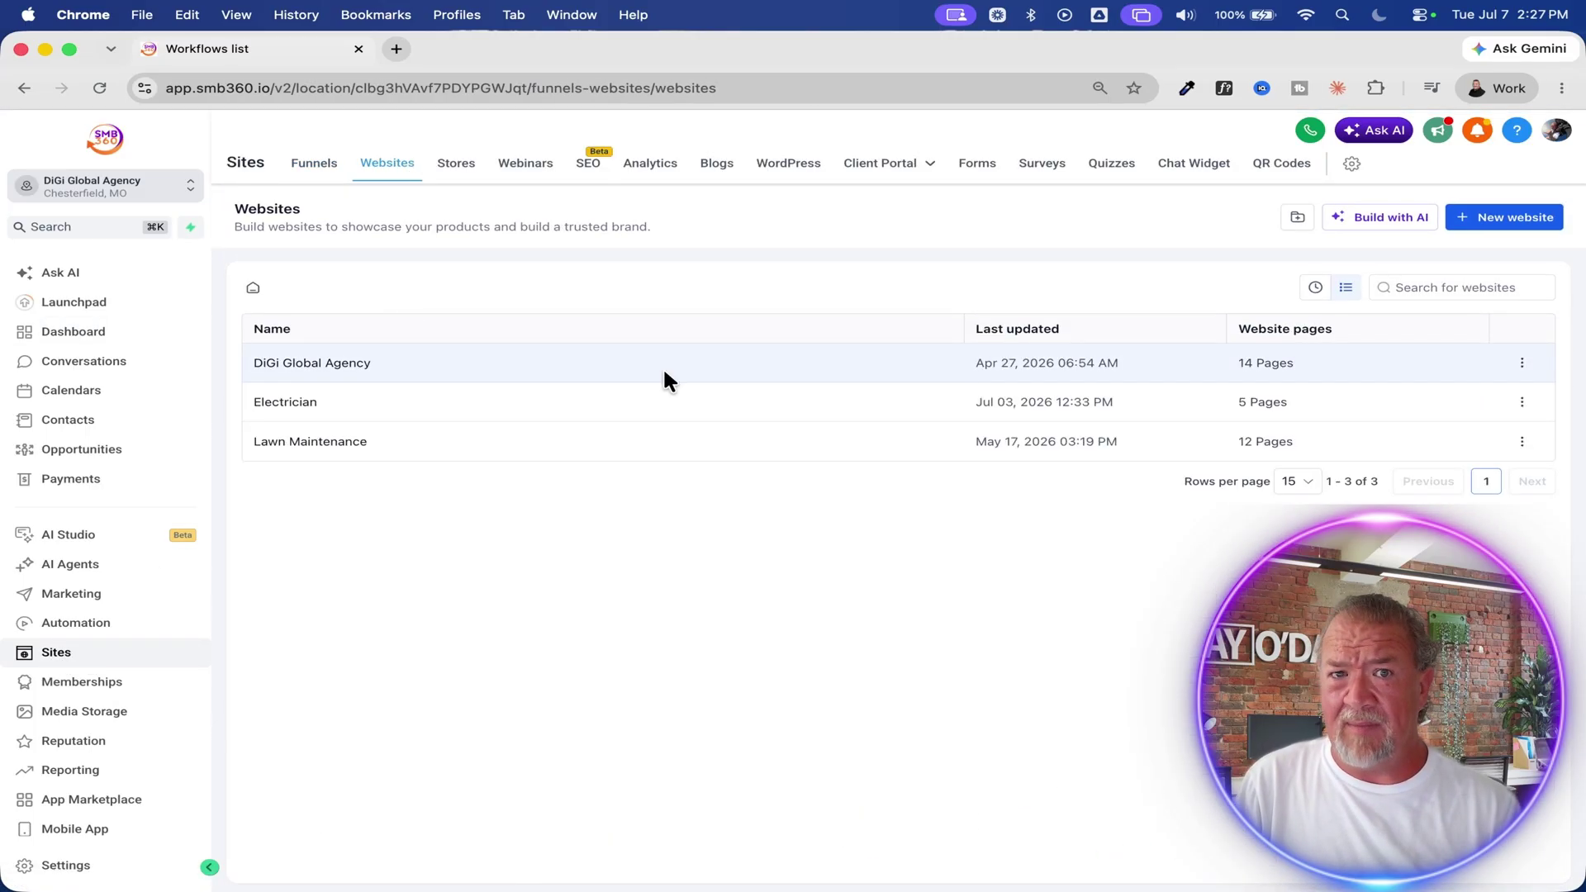
{"action": "left_click", "coordinate": [1493, 220]}
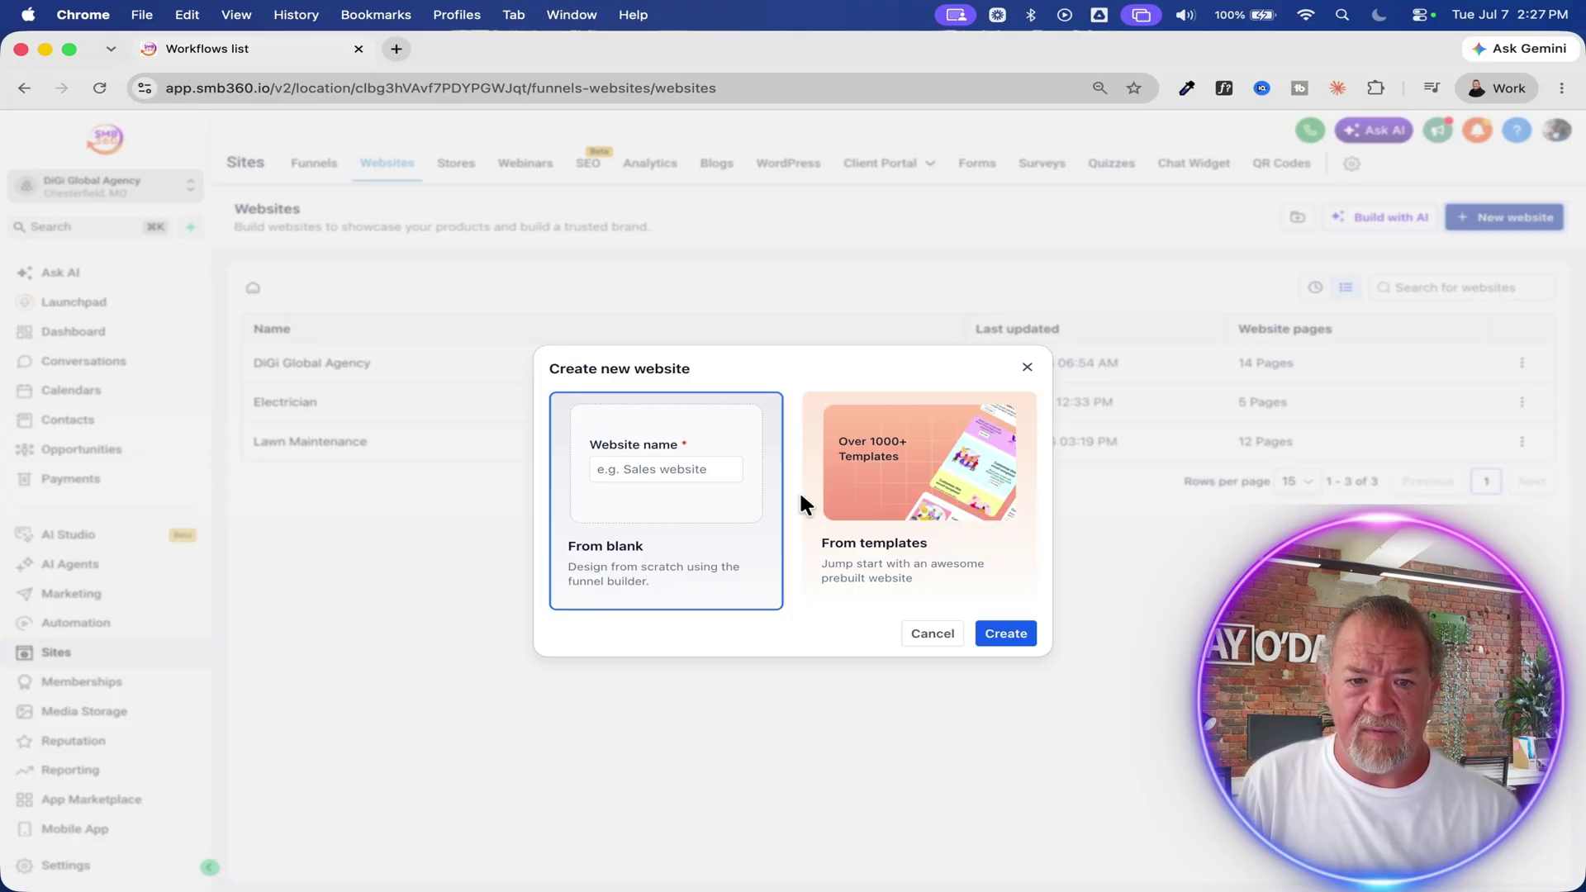
{"action": "left_click", "coordinate": [922, 512]}
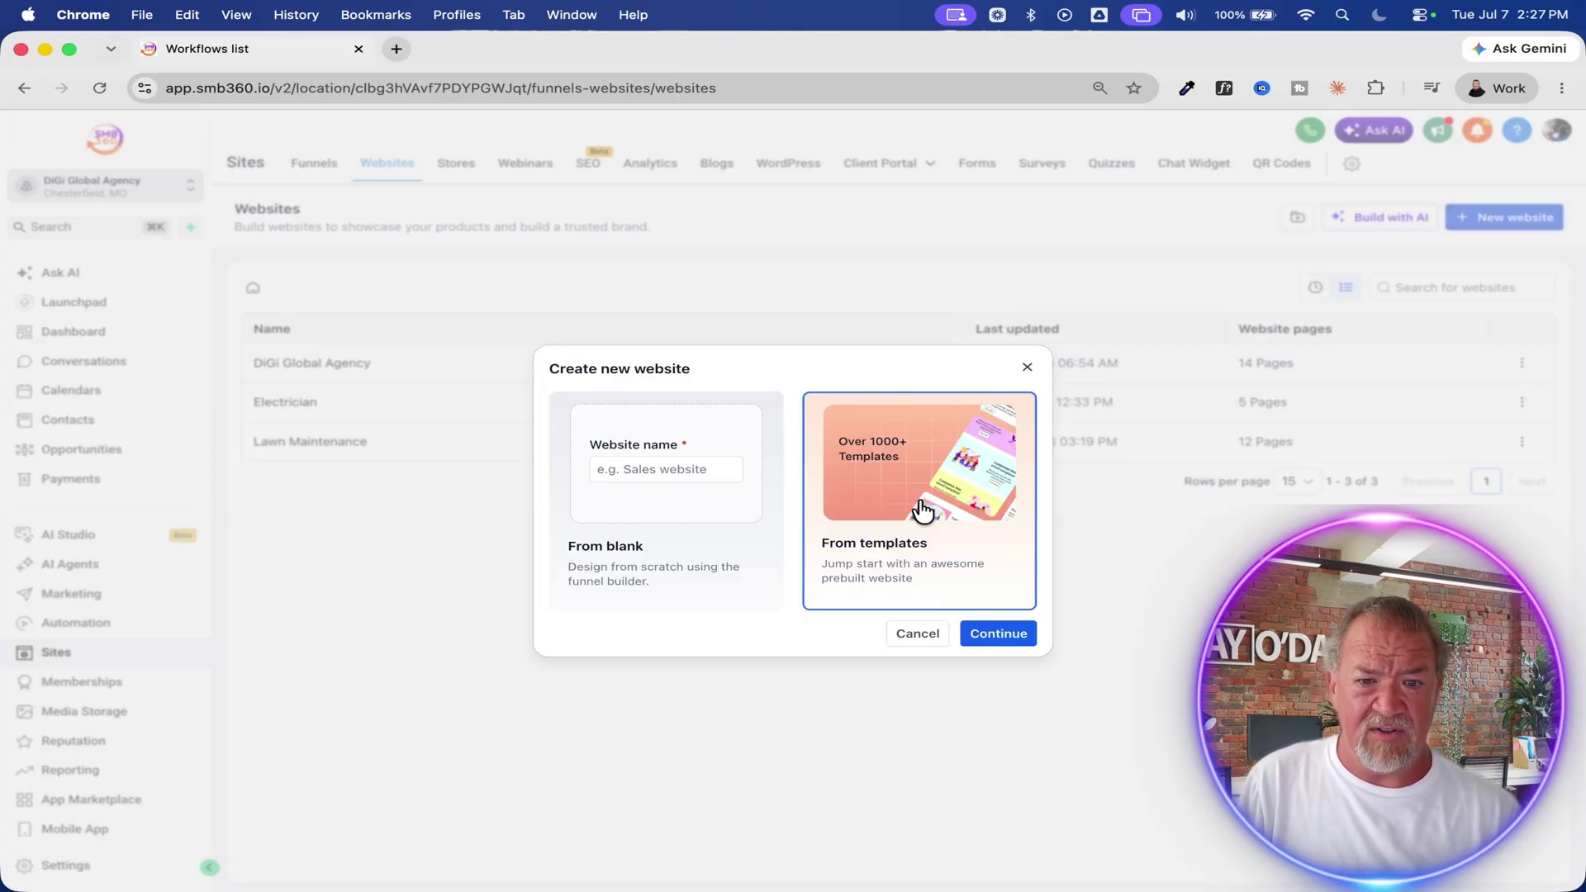
{"action": "left_click", "coordinate": [999, 631]}
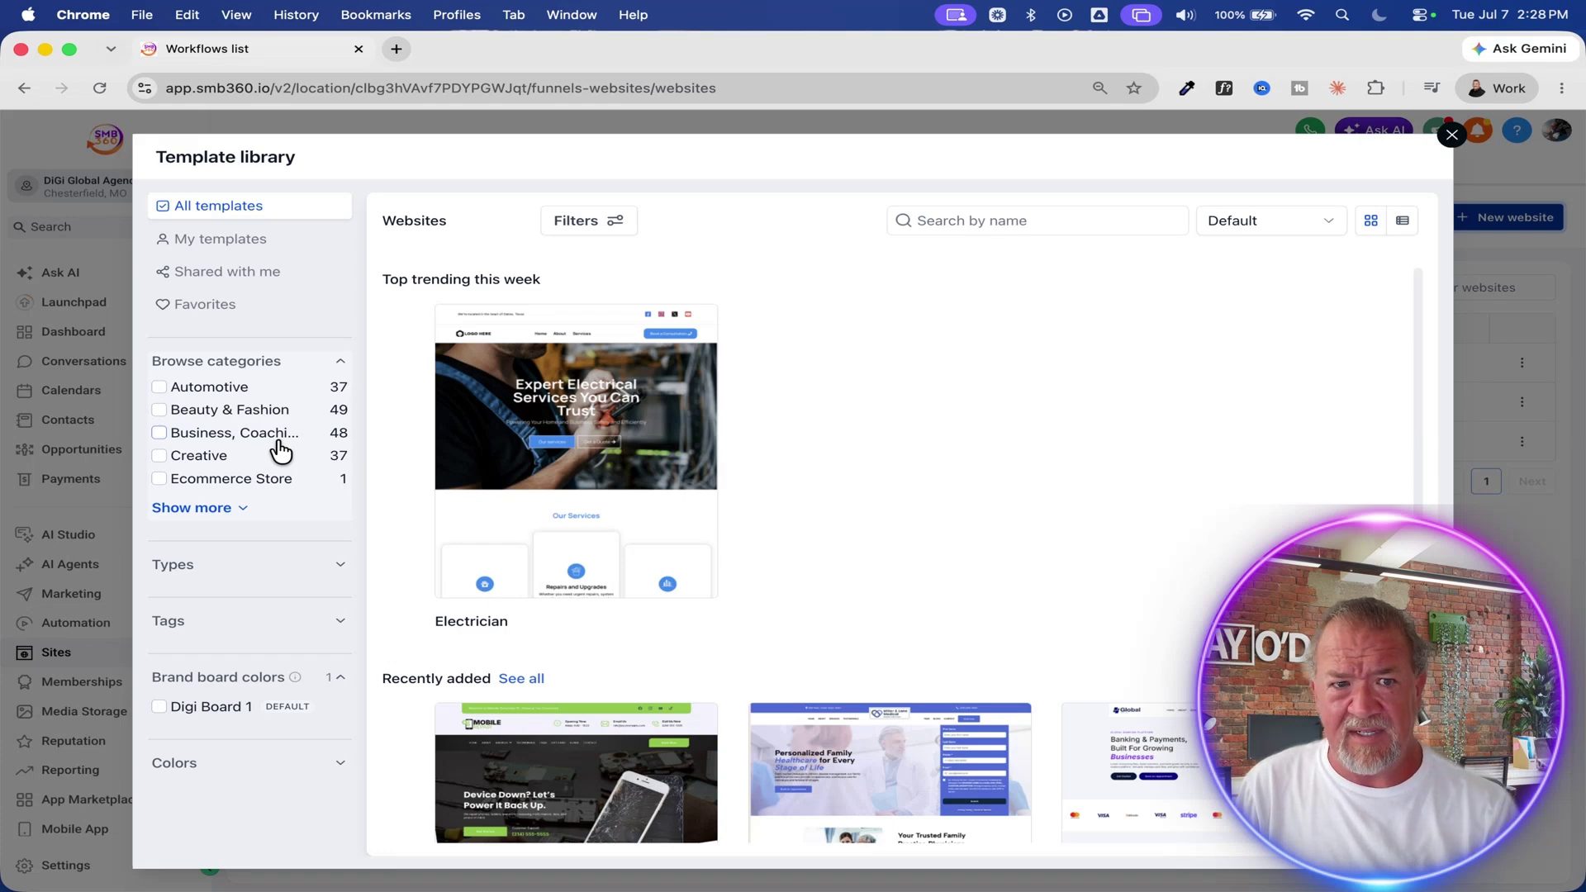
Search the website template library for "plumber"
{"action": "left_click", "coordinate": [928, 220]}
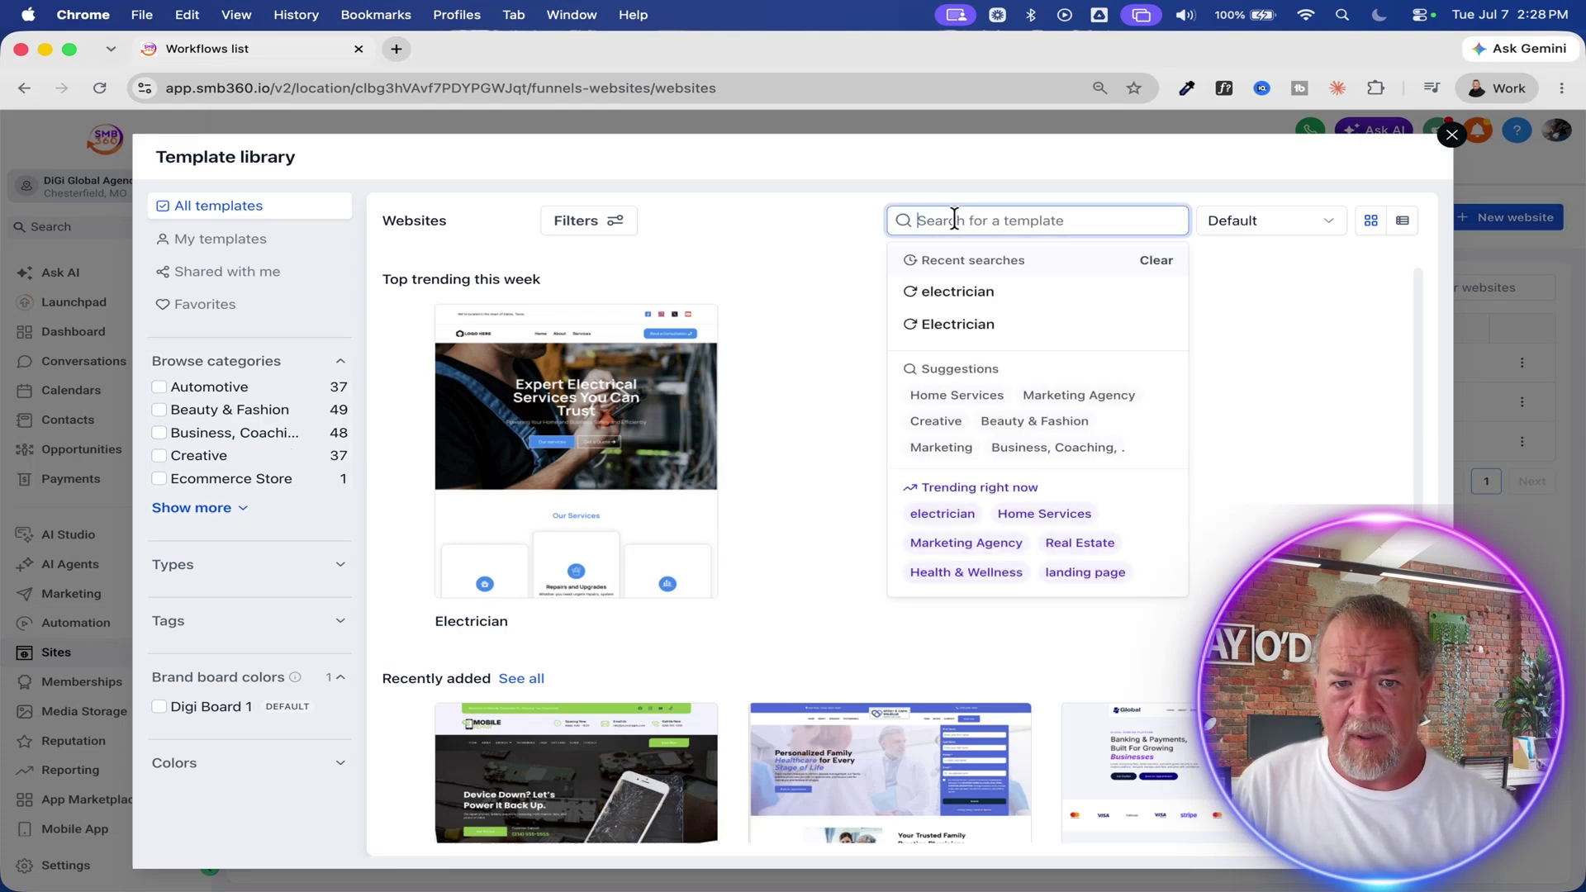
{"action": "type", "text": "plumber"}
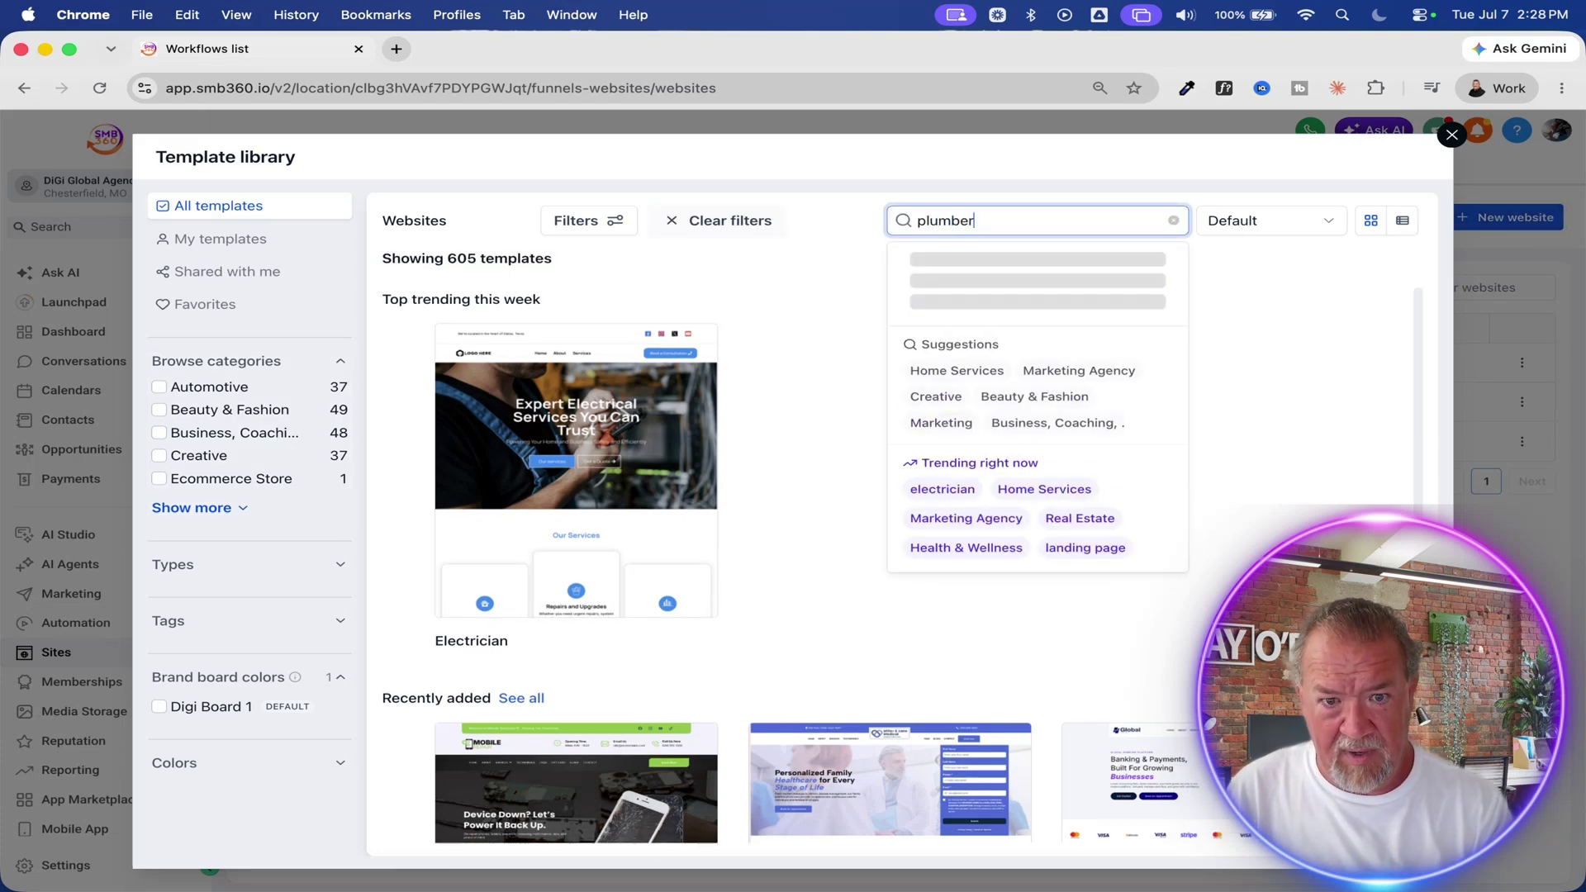
{"action": "key", "text": "Return"}
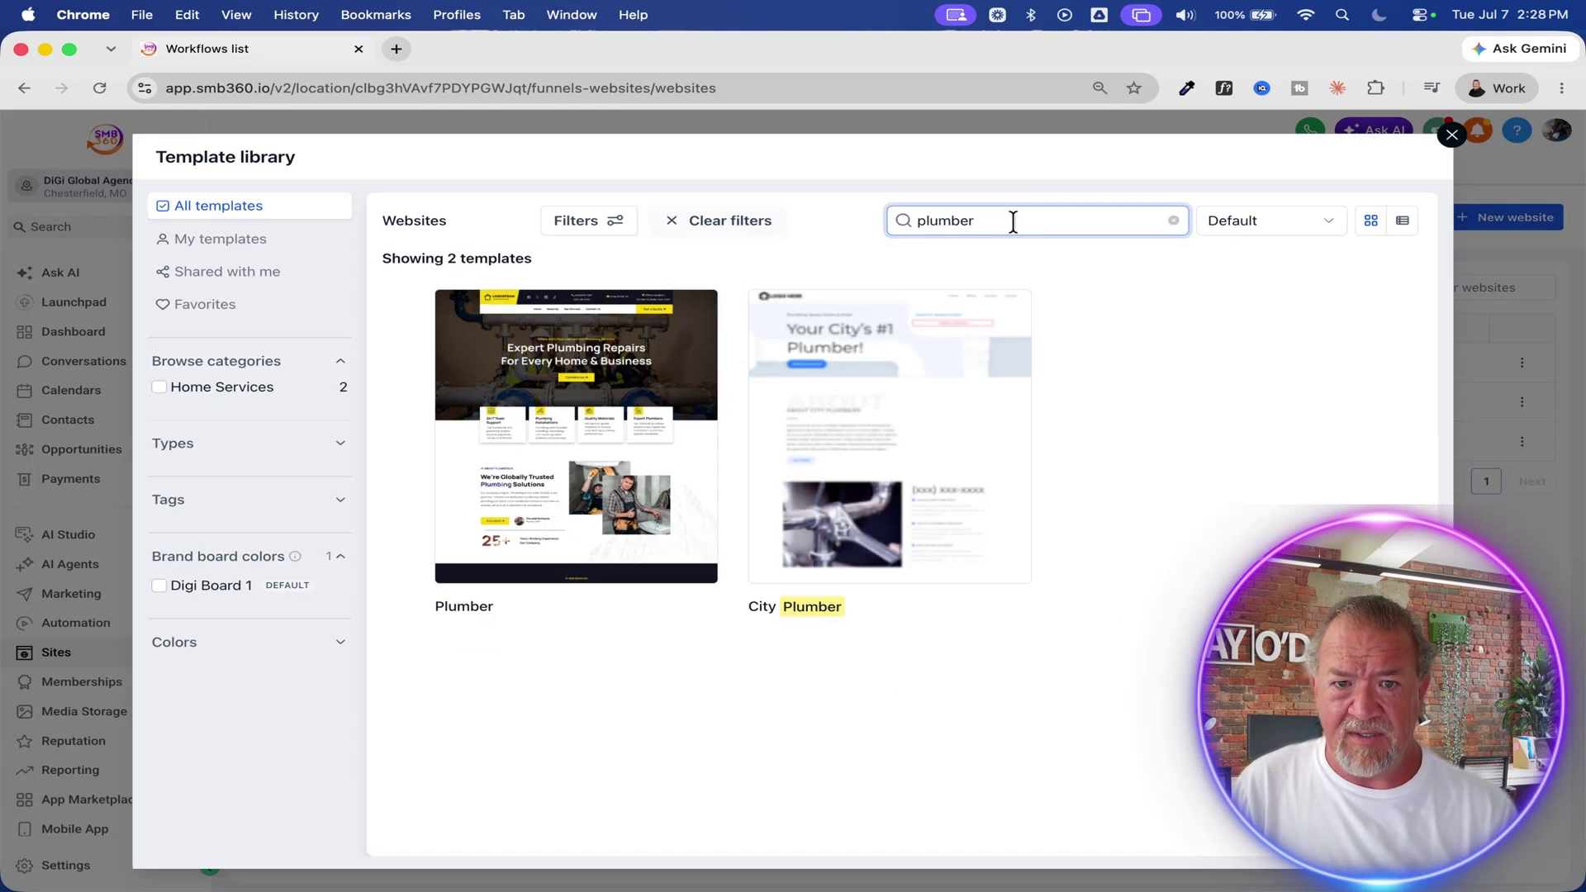
Search the website template library for "electrician", look over the matching designs and close the library without choosing one
{"action": "left_click_drag", "start_coordinate": [1012, 220], "coordinate": [814, 233]}
{"action": "type", "text": "electr"}
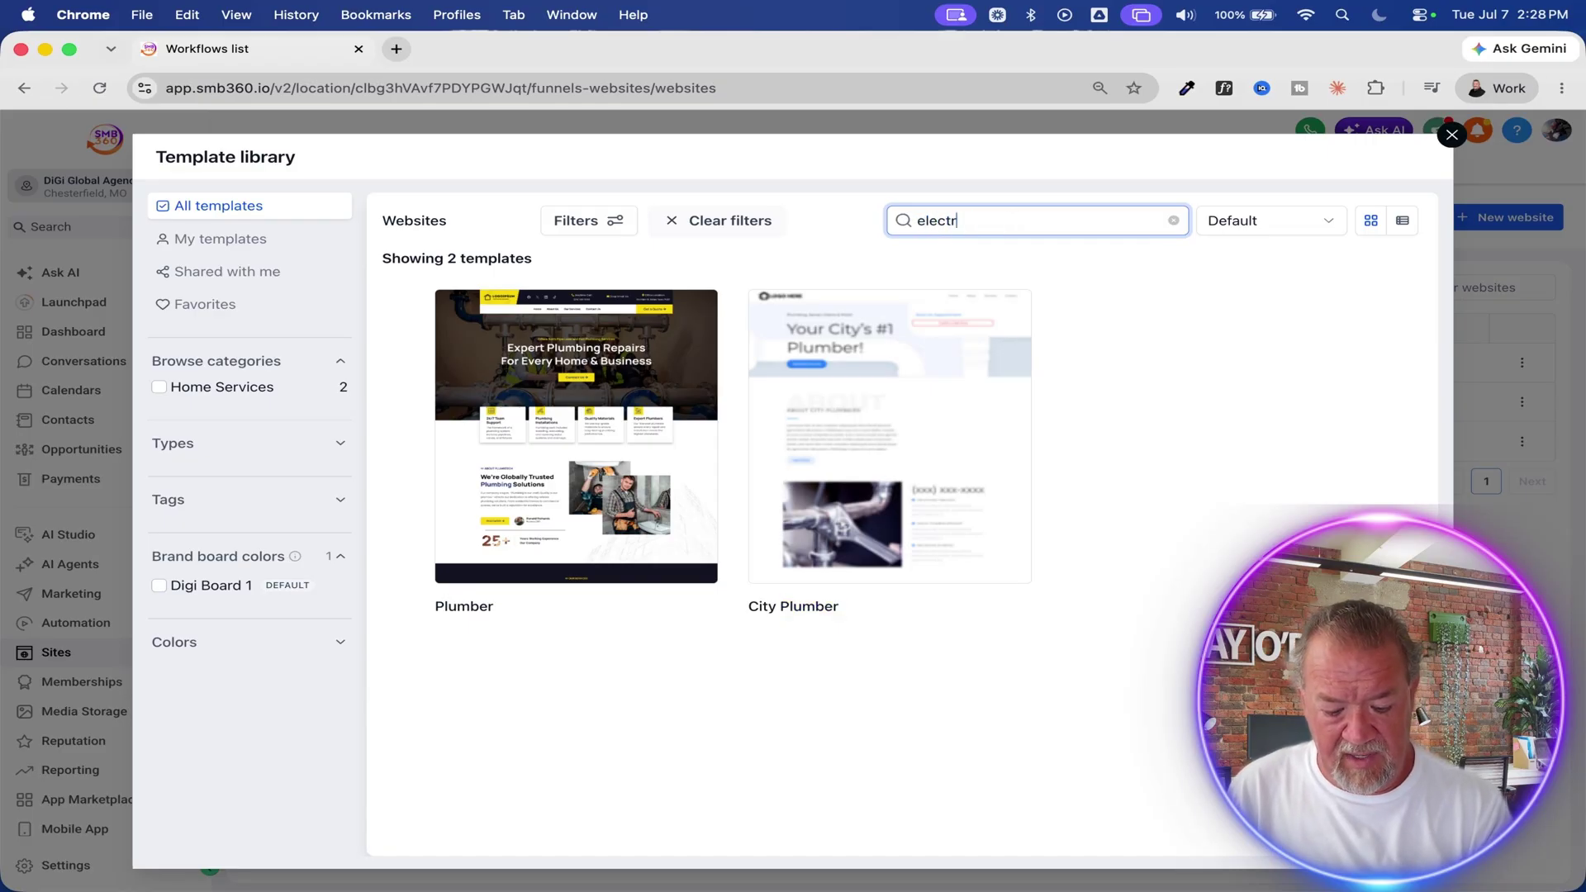
{"action": "type", "text": "ician"}
{"action": "key", "text": "Return"}
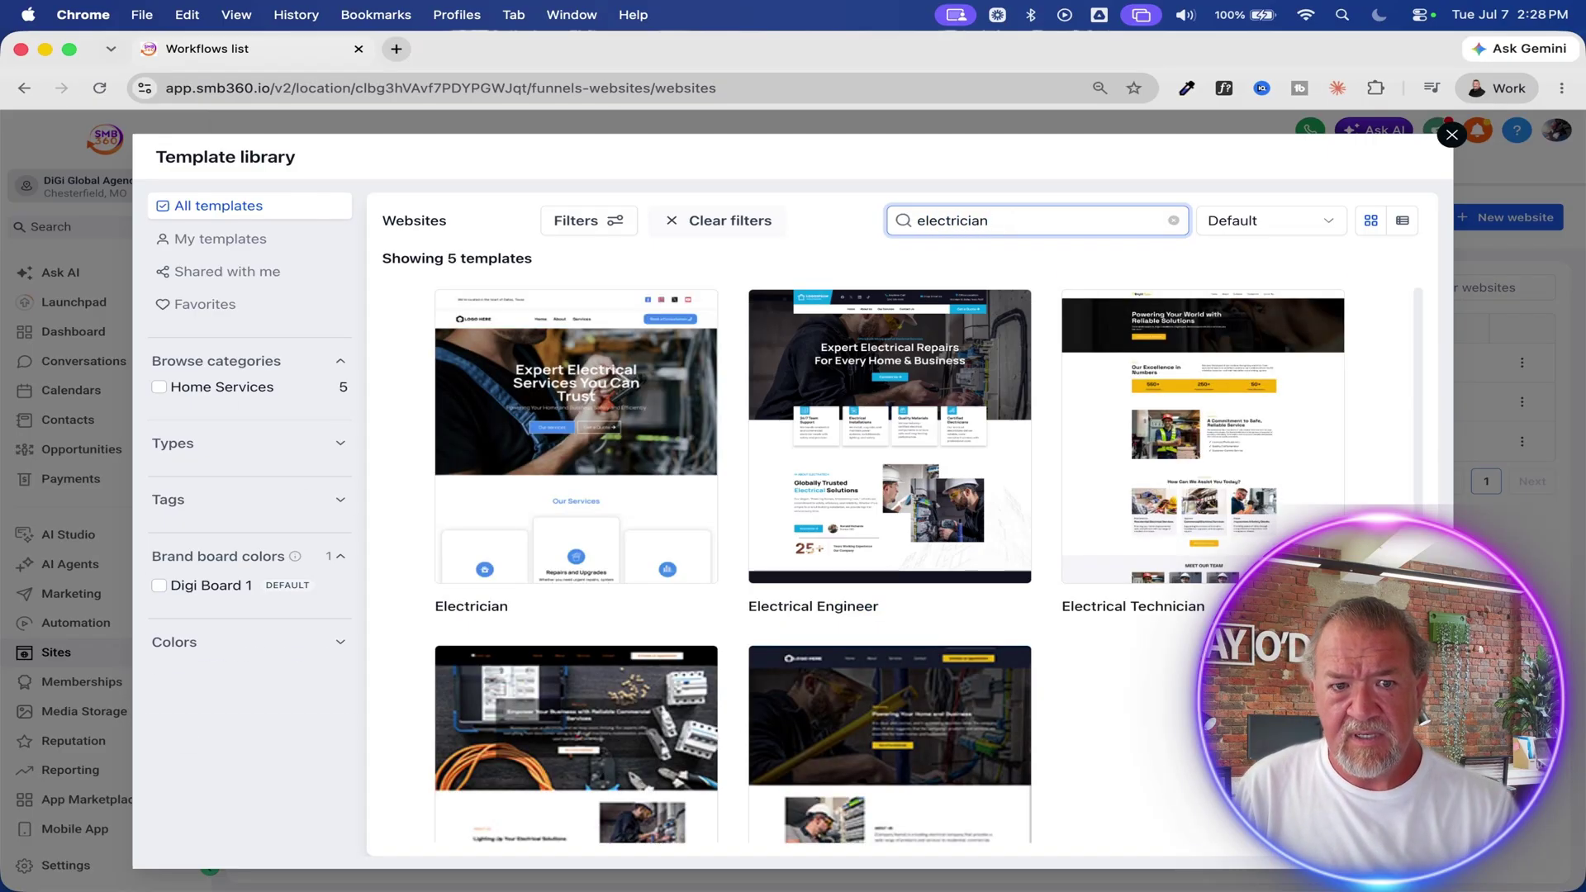
{"action": "mouse_move", "coordinate": [855, 471]}
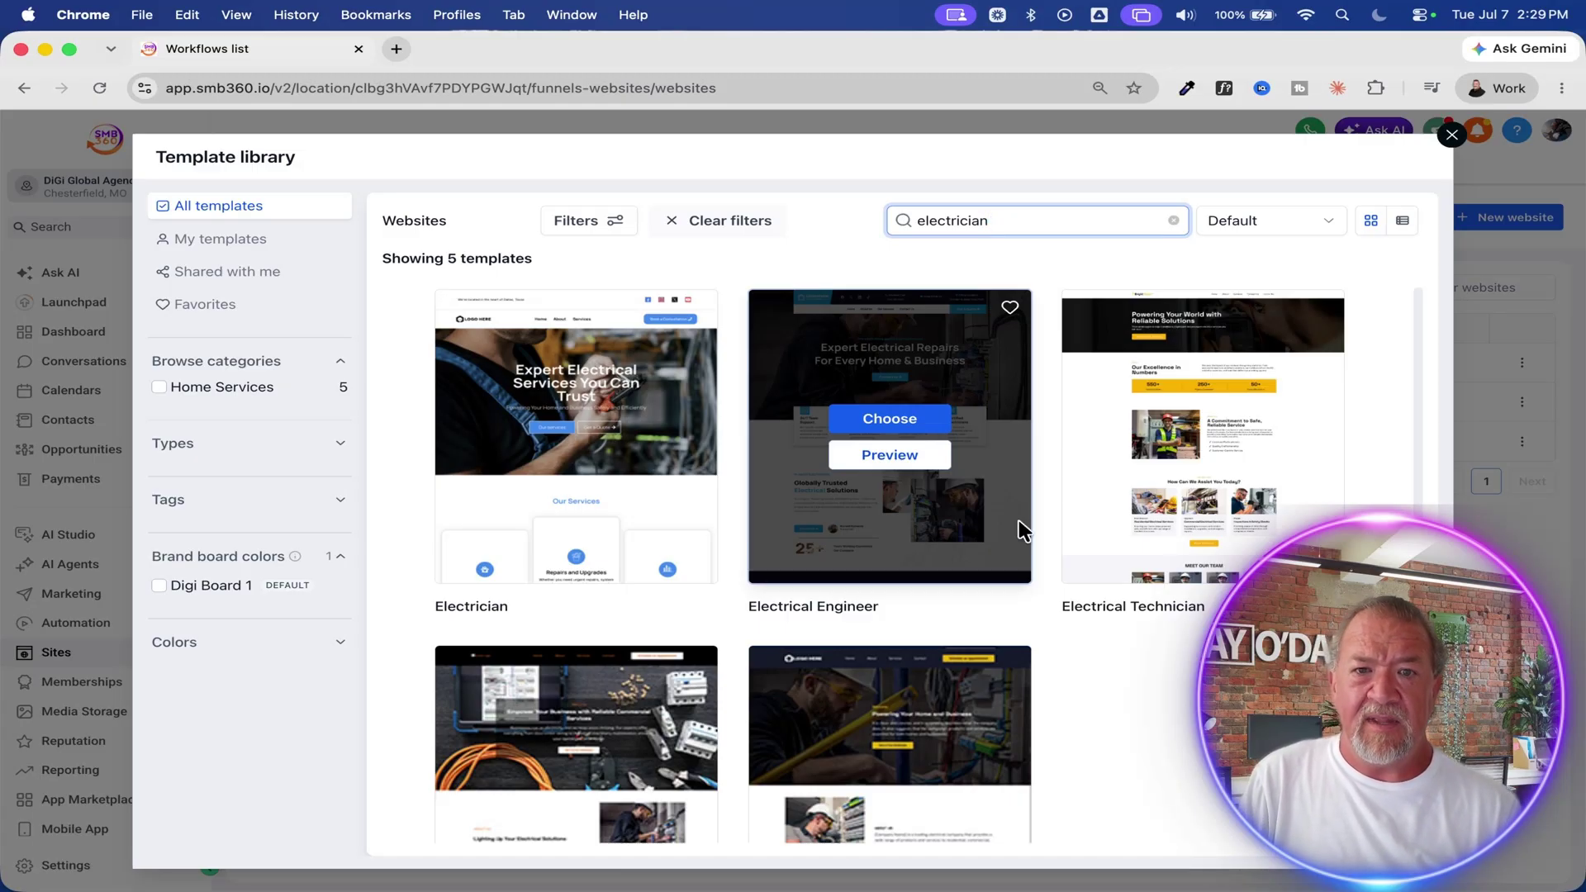
{"action": "left_click", "coordinate": [1450, 139]}
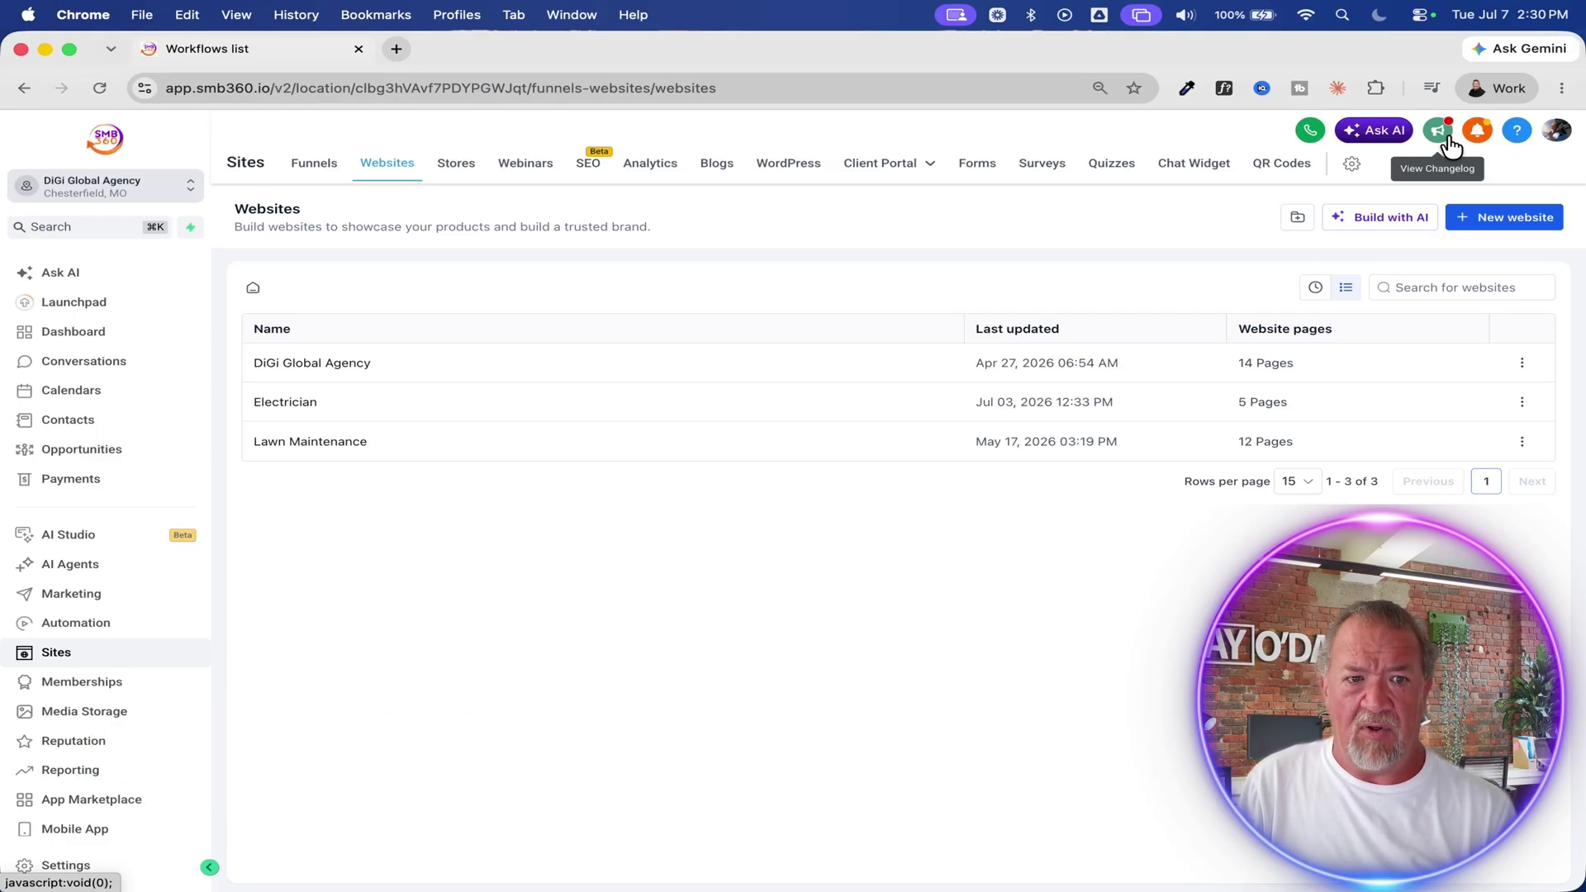
Open the Voice AI area of AI Agents and show its agent list
{"action": "left_click", "coordinate": [72, 568]}
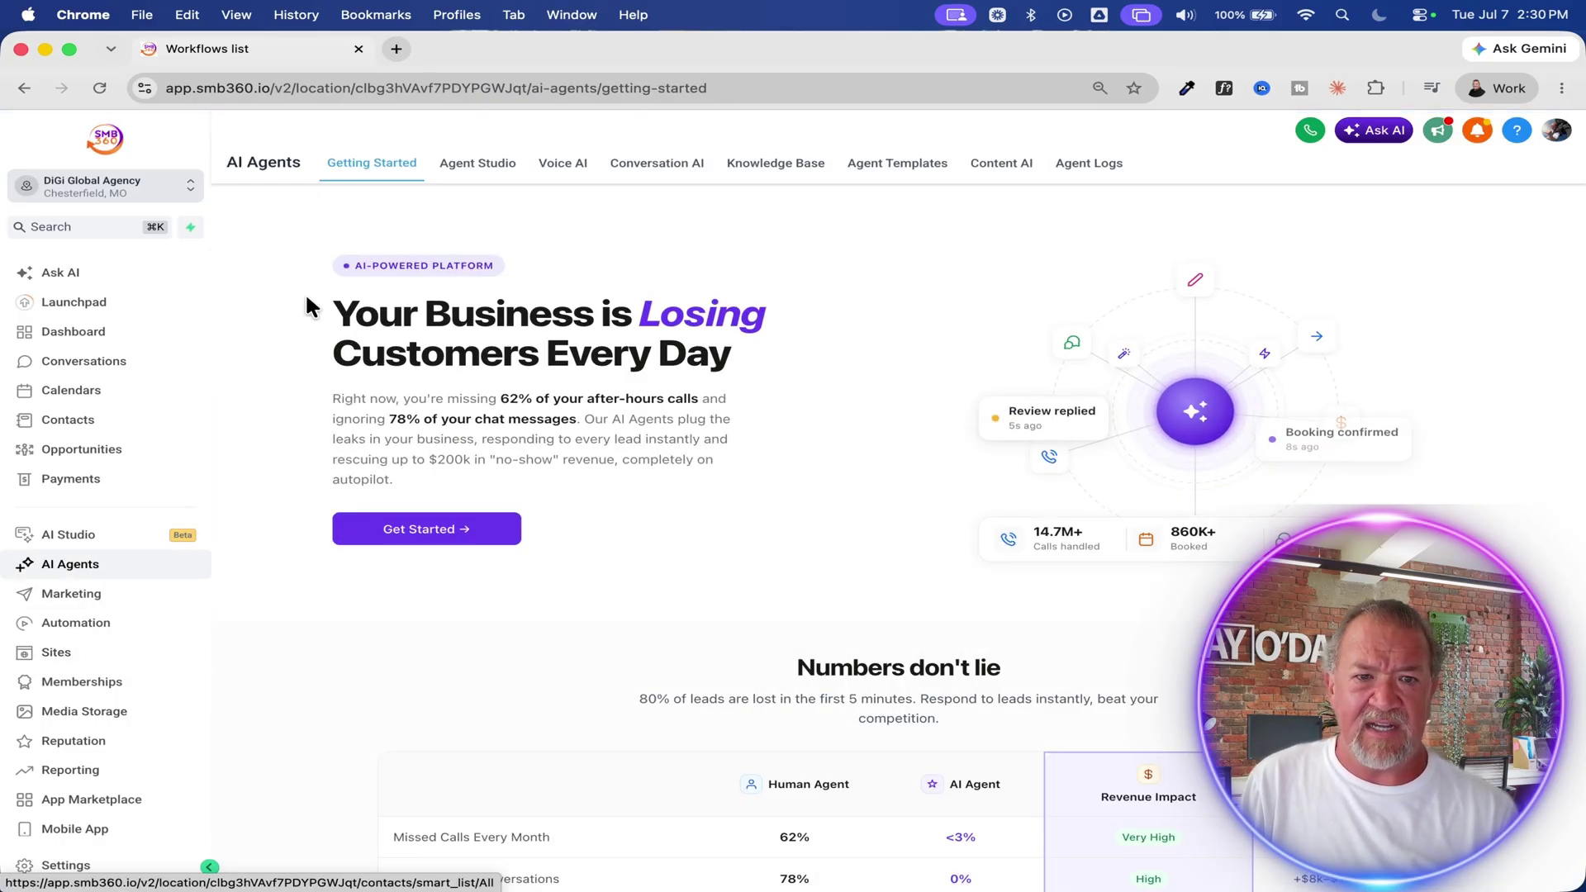
{"action": "left_click", "coordinate": [565, 167]}
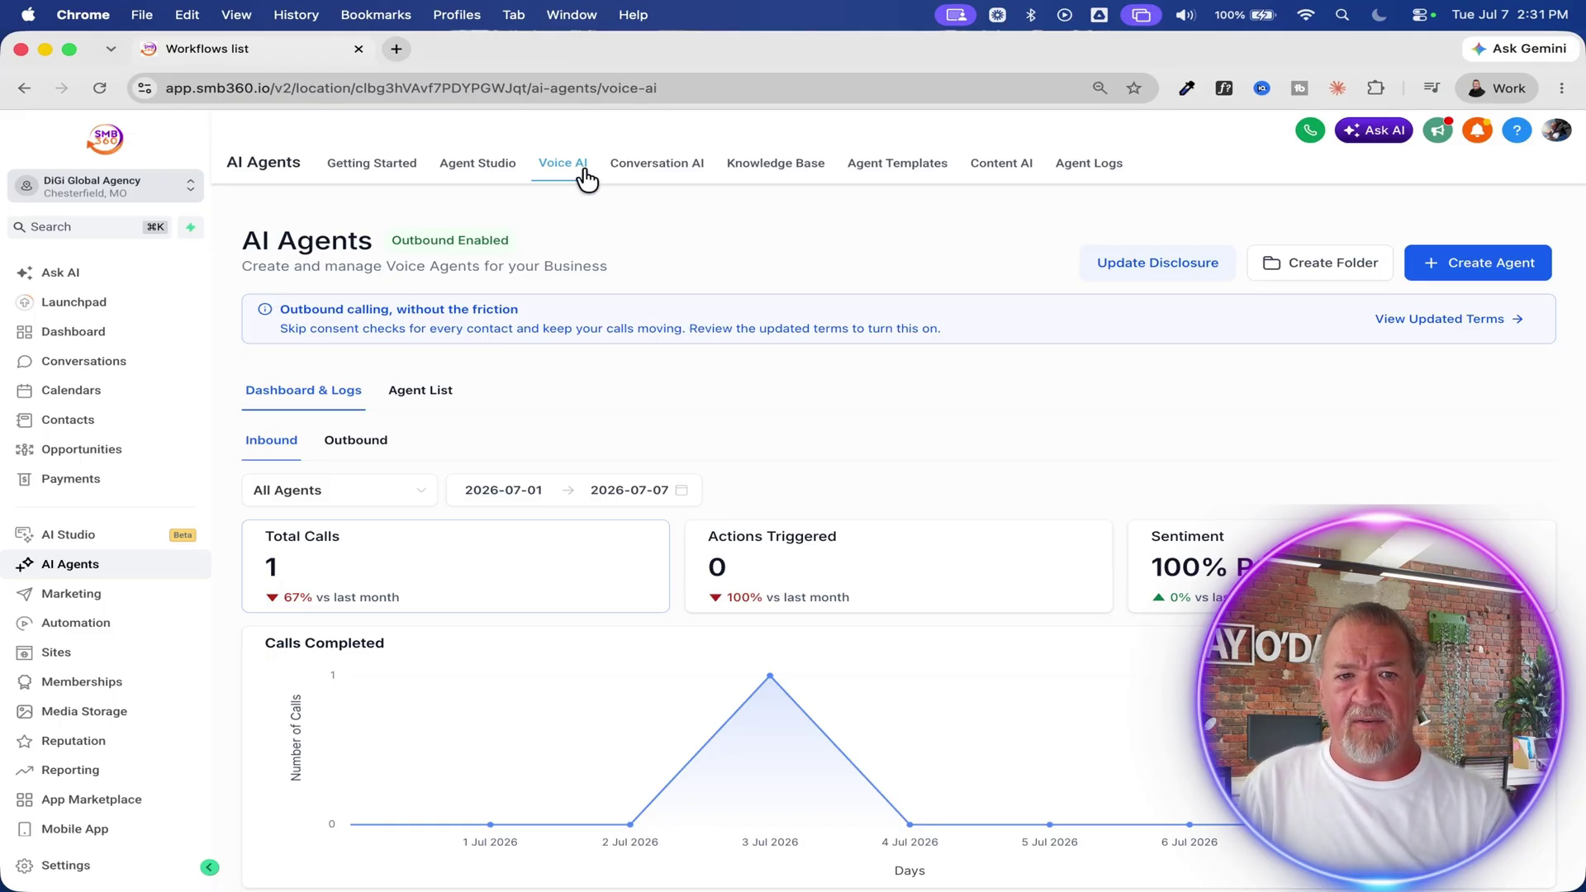
{"action": "left_click", "coordinate": [436, 403]}
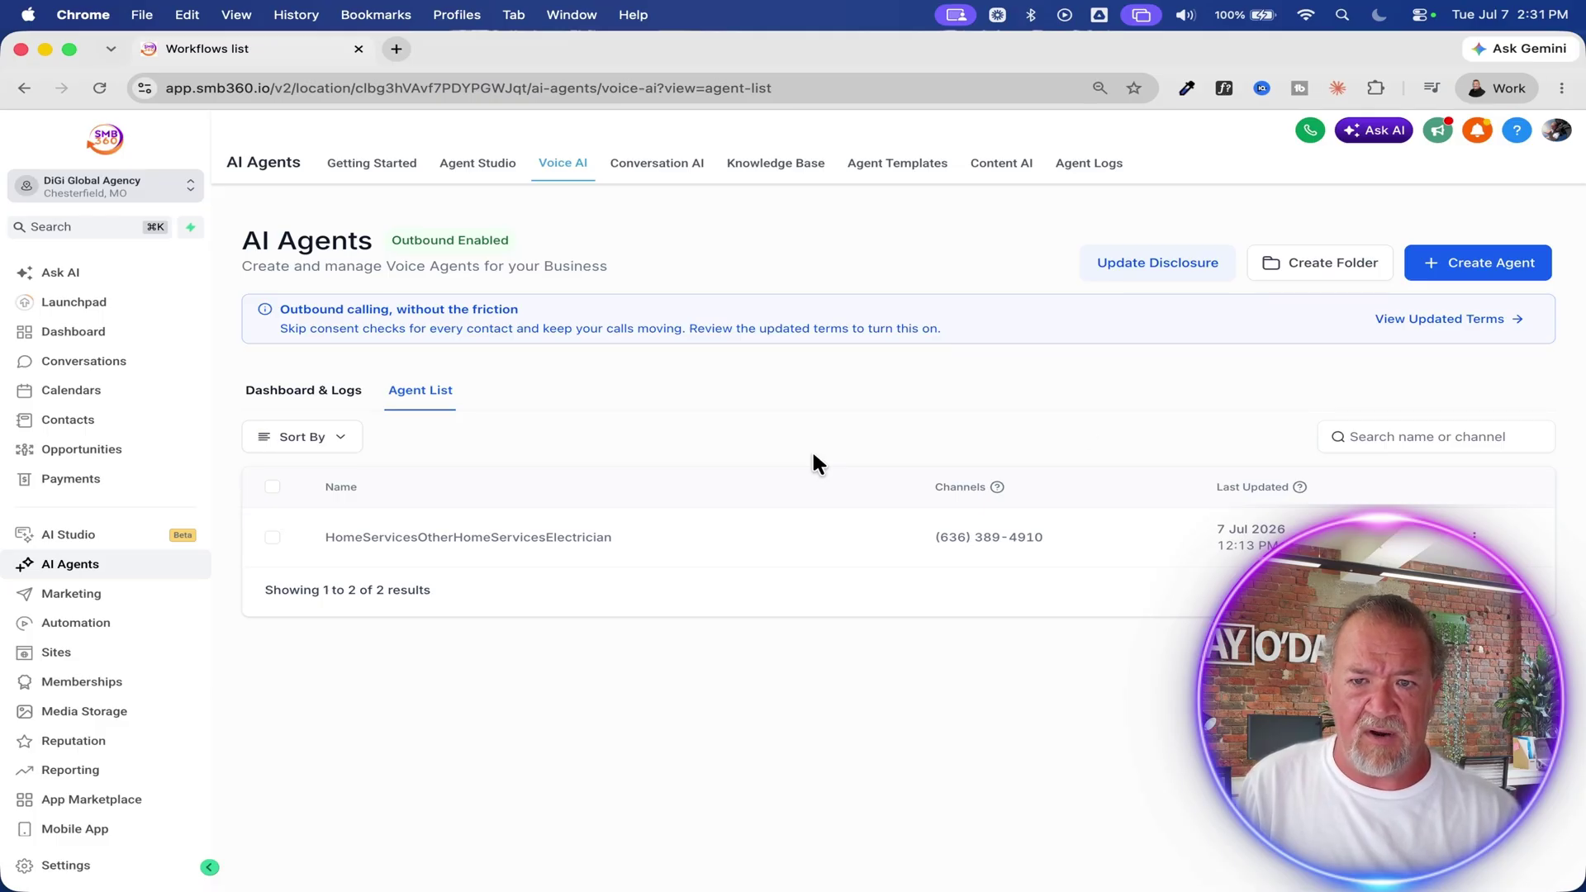
Start creating a Voice AI agent, compare the custom and flow-based options, and continue with Browse Marketplace
{"action": "left_click", "coordinate": [1483, 261]}
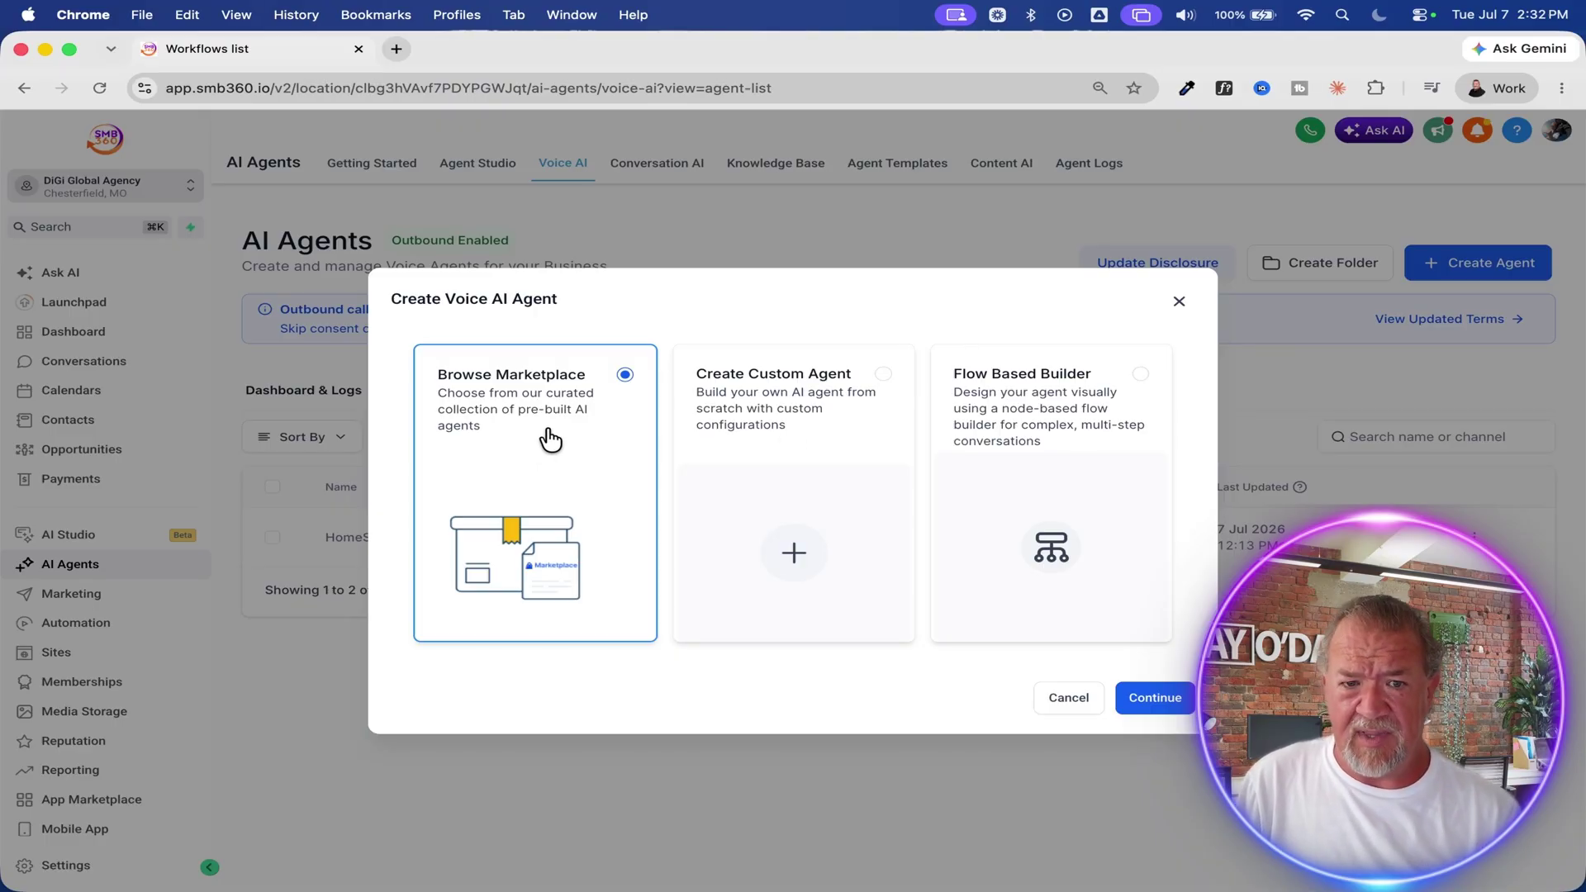
{"action": "left_click", "coordinate": [809, 439]}
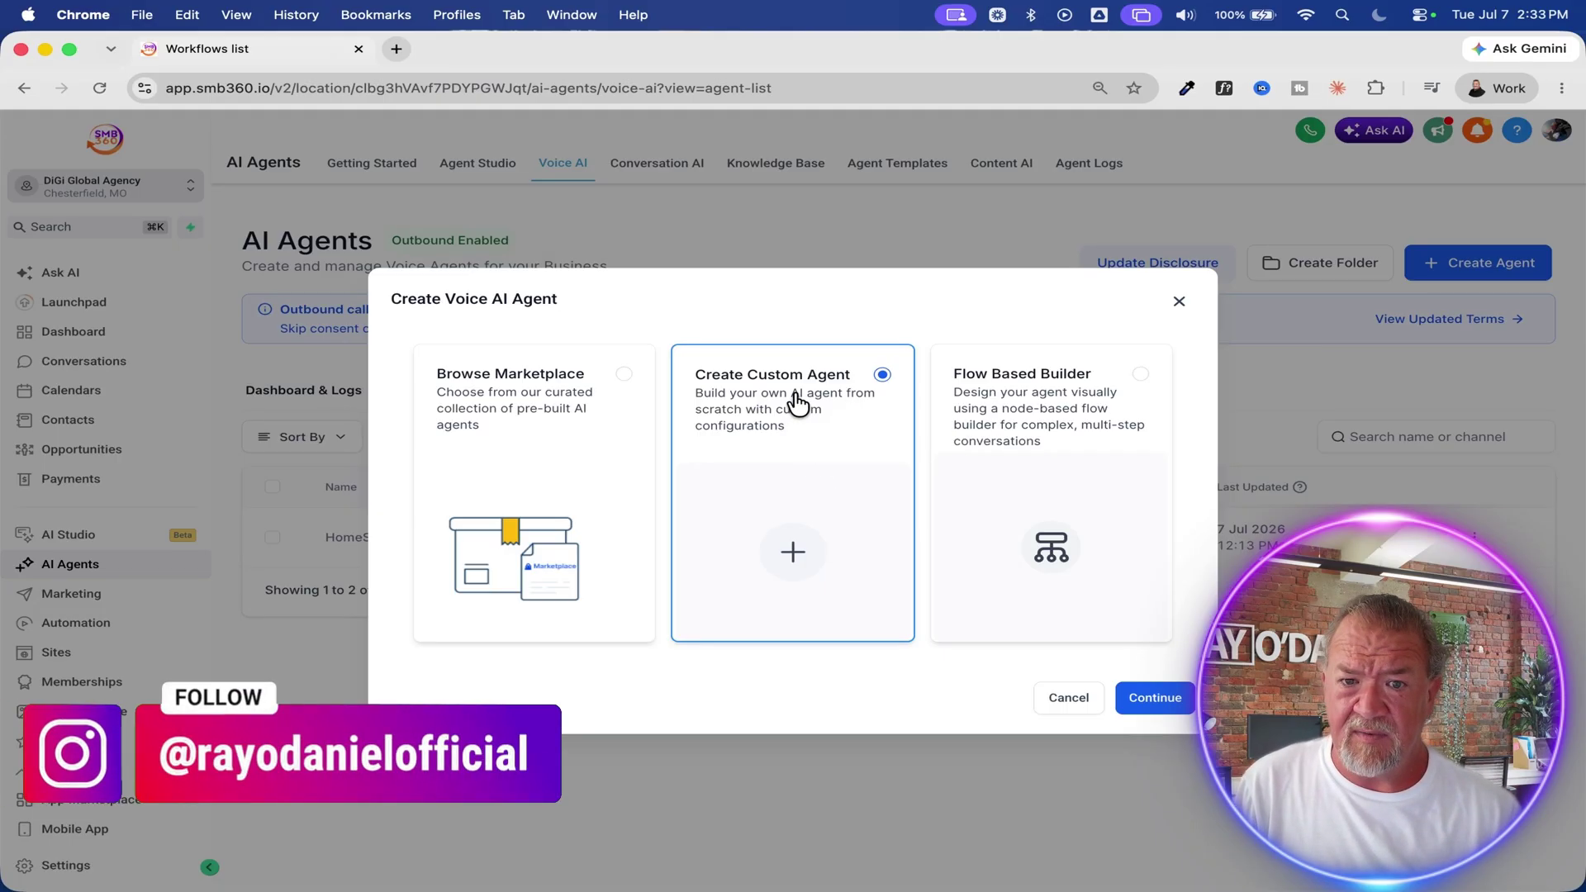
{"action": "left_click", "coordinate": [1024, 408]}
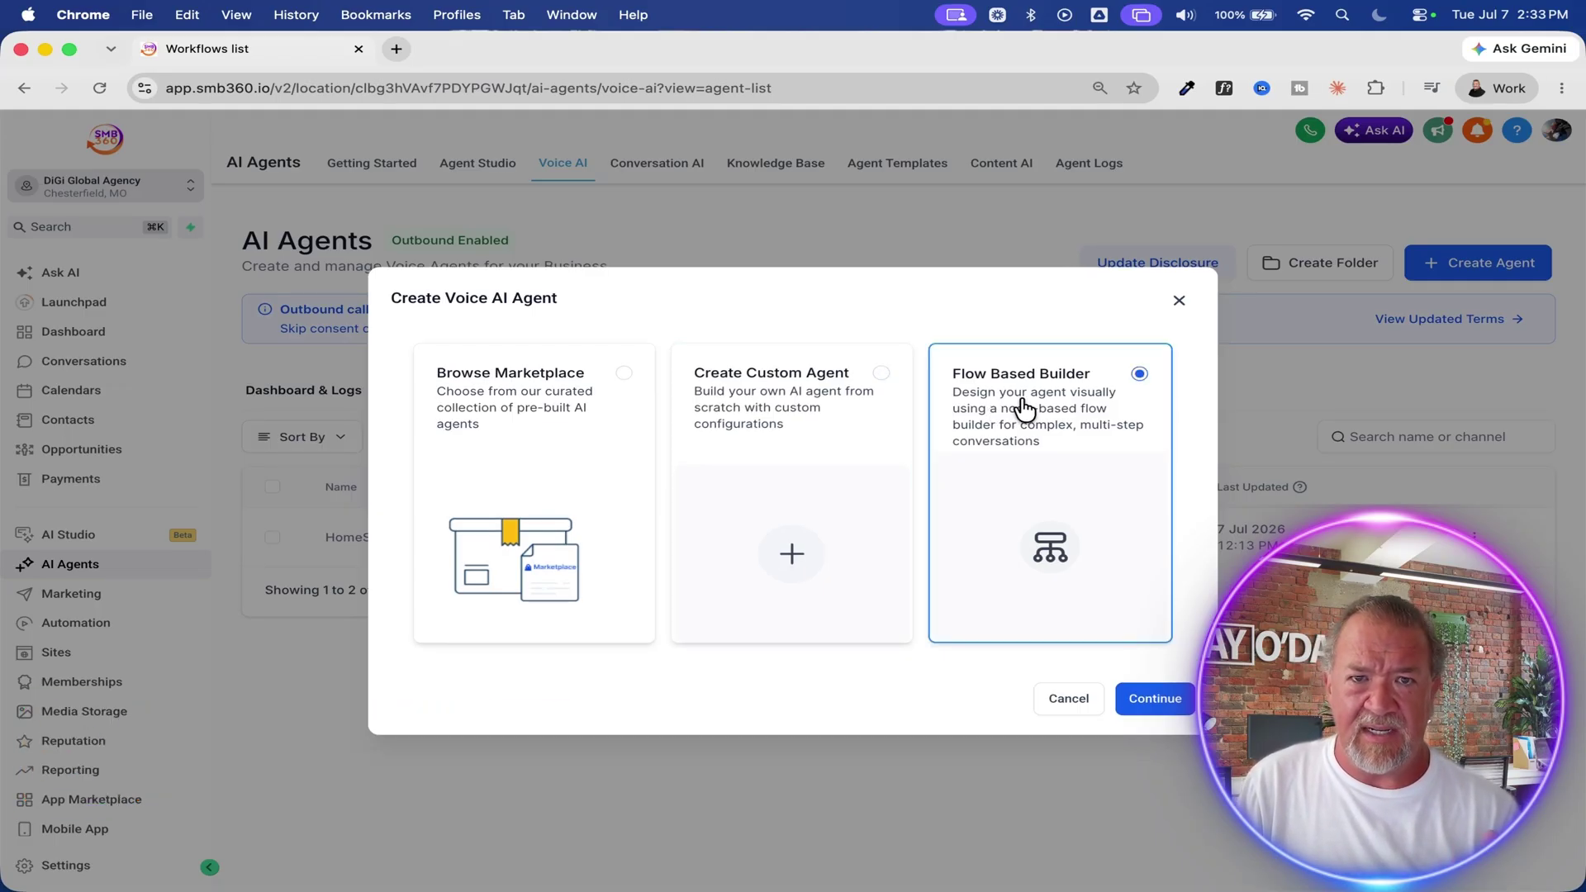
{"action": "left_click", "coordinate": [553, 461]}
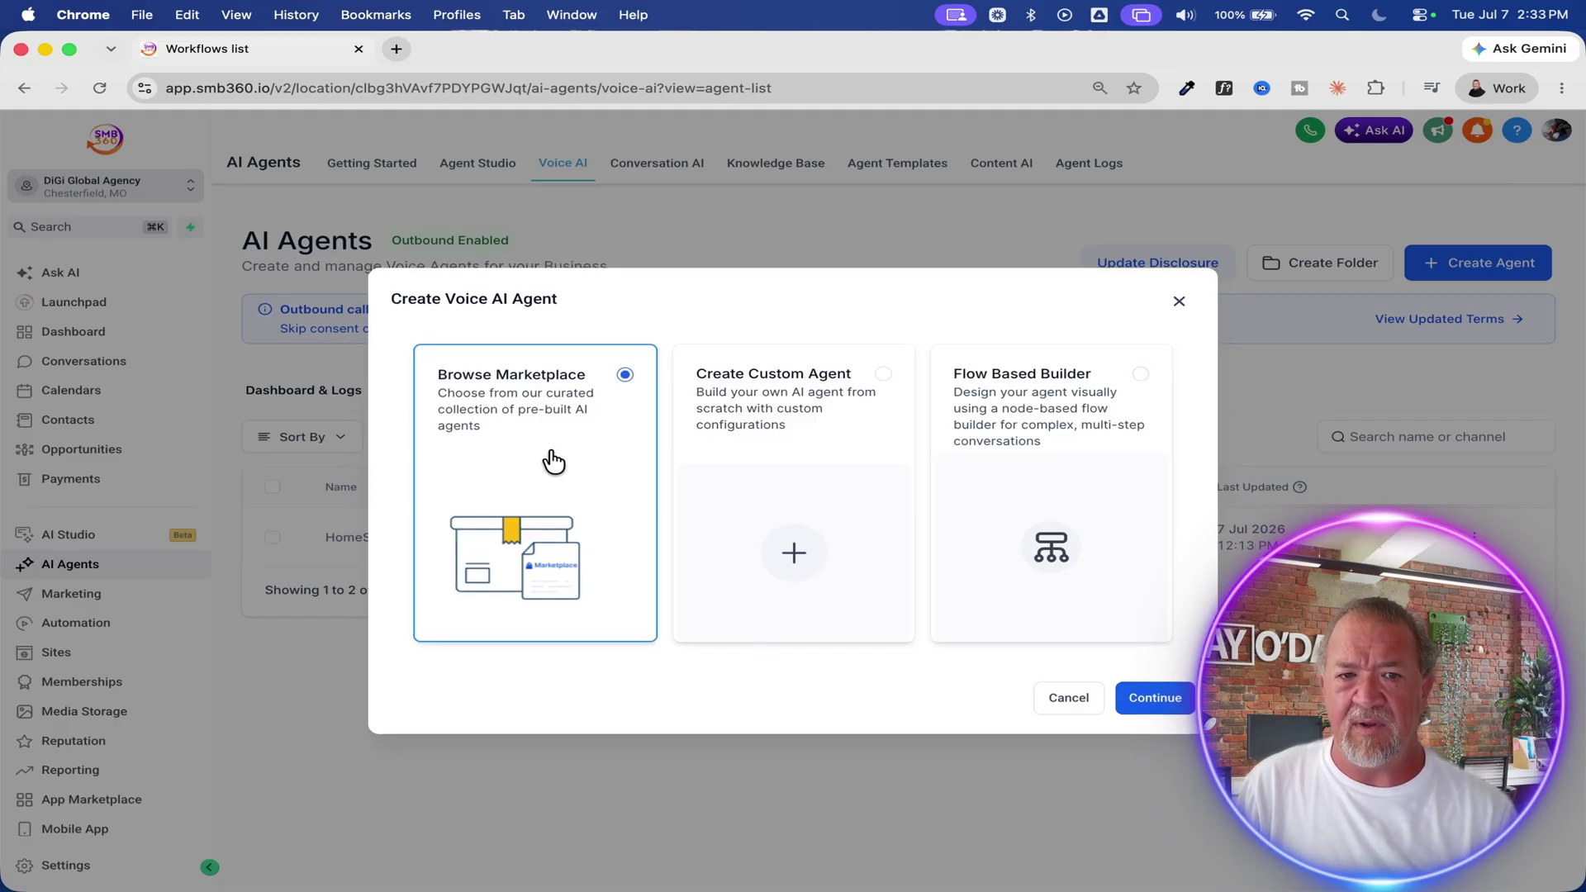
{"action": "left_click", "coordinate": [1160, 703]}
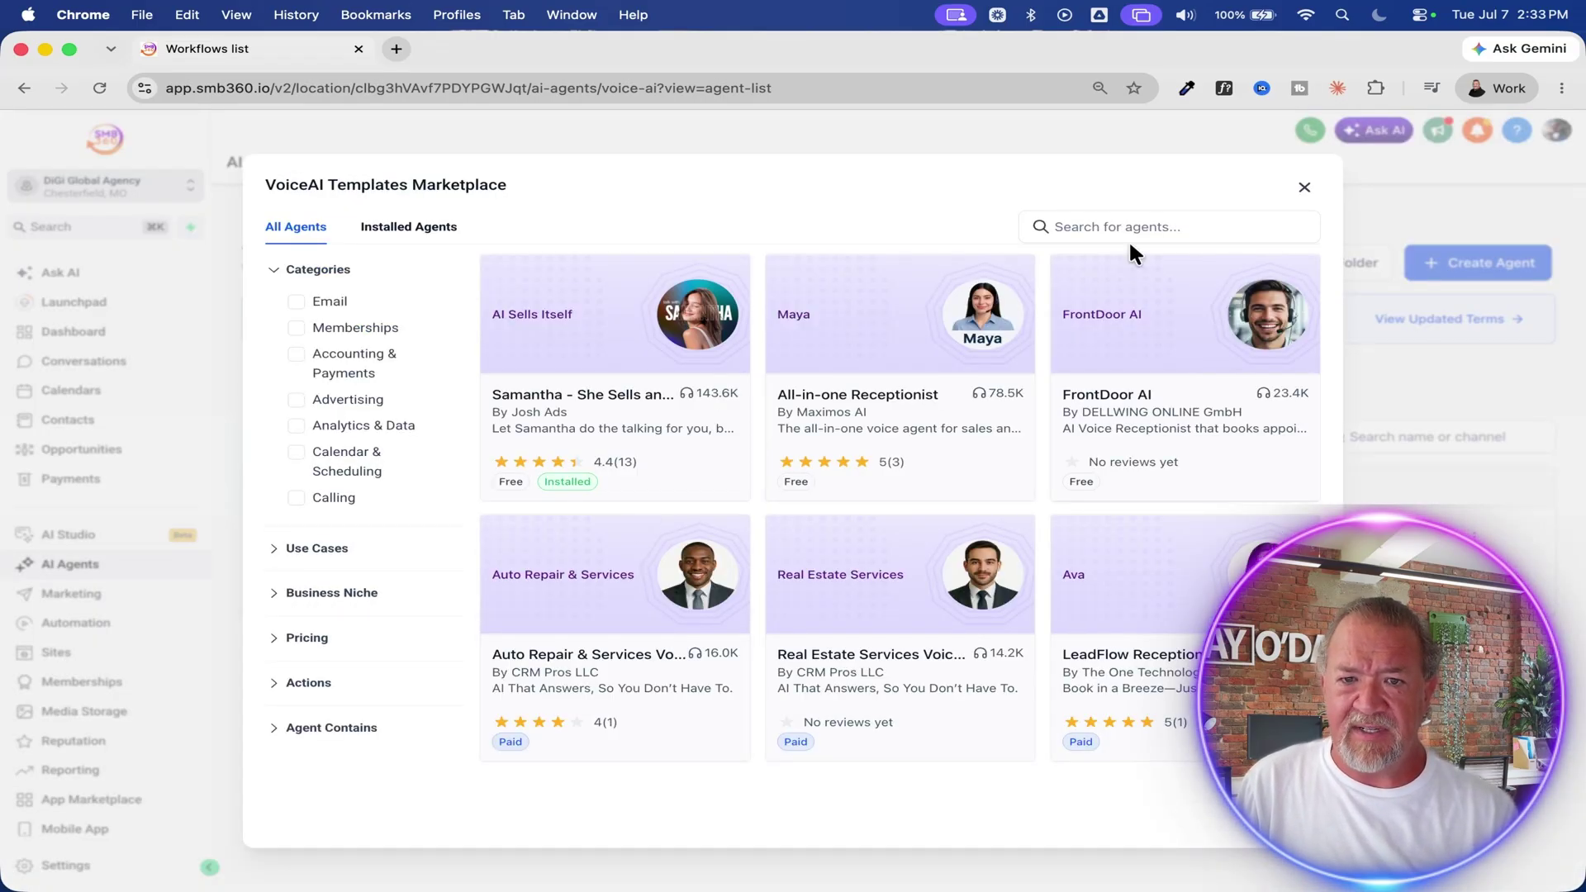
Search the VoiceAI Templates Marketplace for "plumbing" and examine the matching agents up close
{"action": "left_click", "coordinate": [1121, 230]}
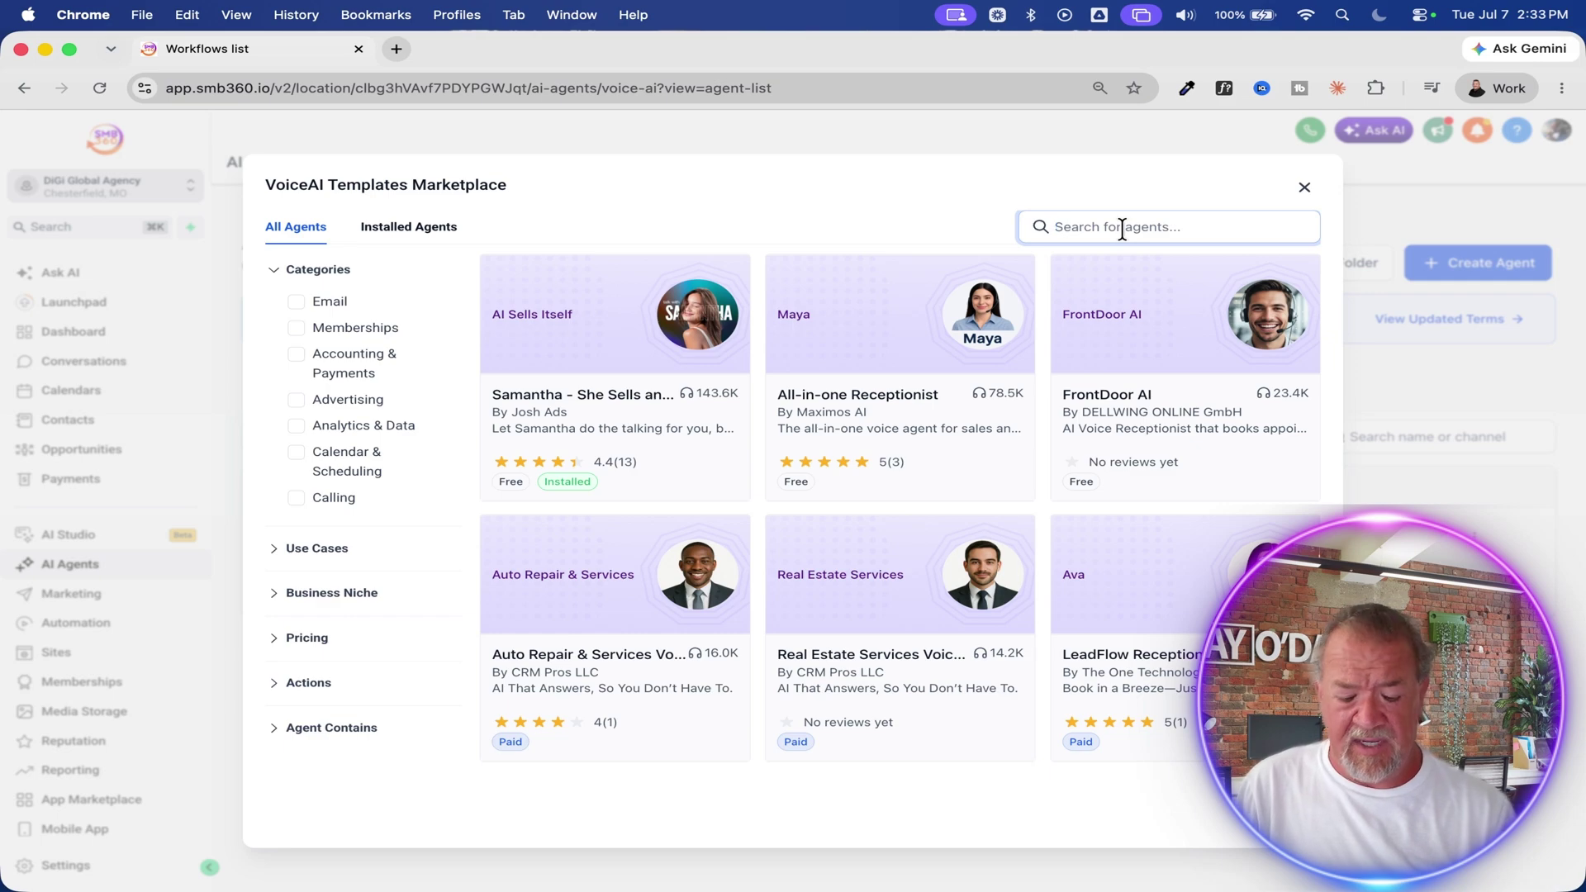
{"action": "type", "text": "plumbing"}
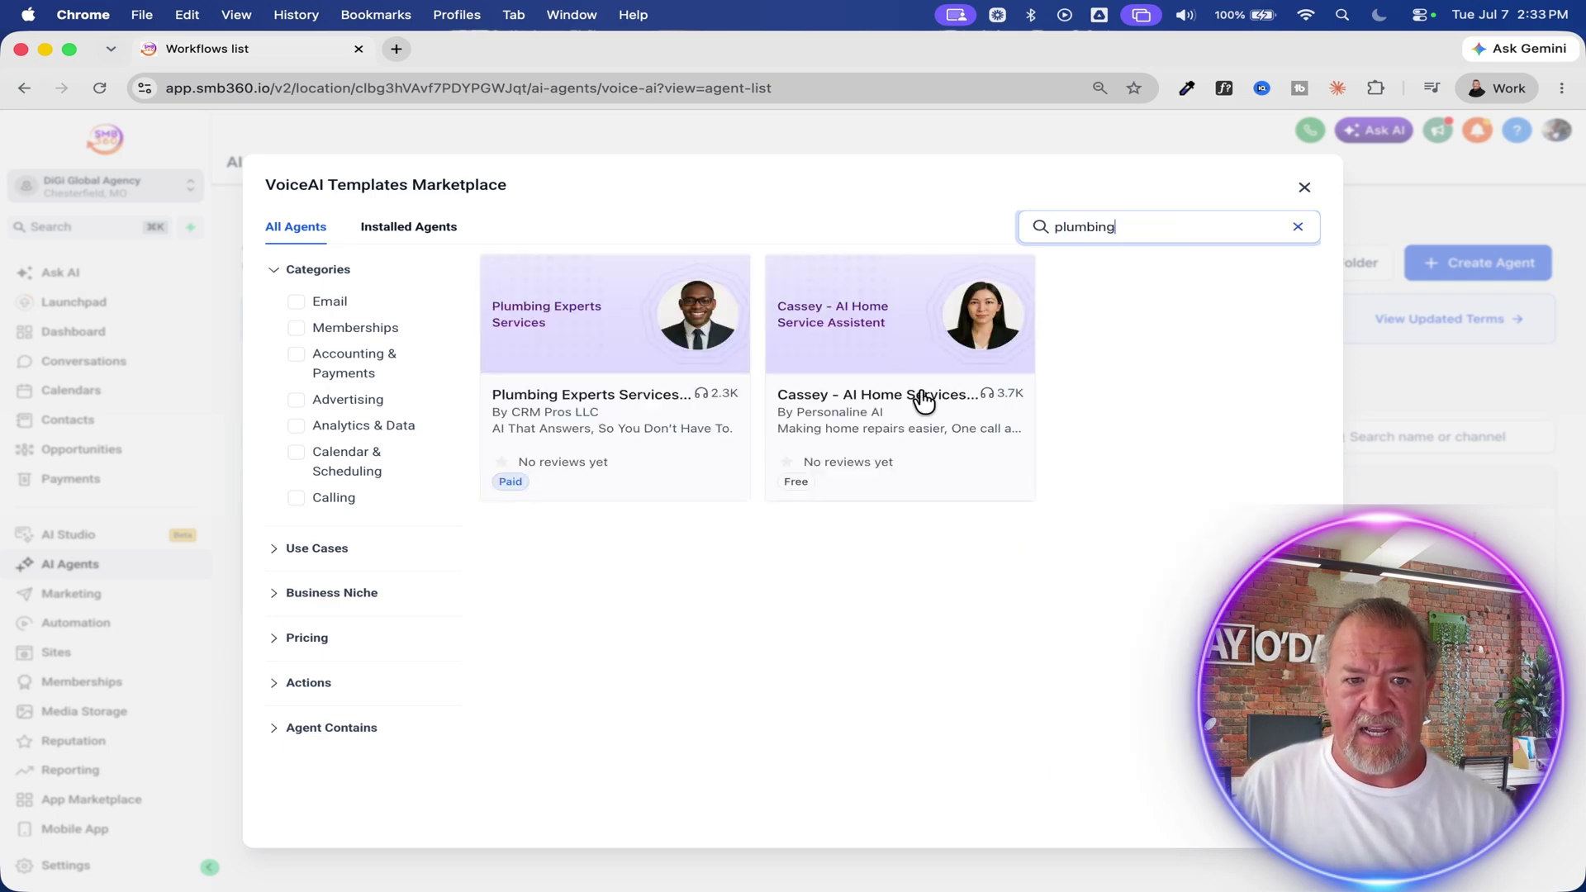
{"action": "scroll", "coordinate": [595, 357], "scroll_direction": "up", "scroll_amount": 5}
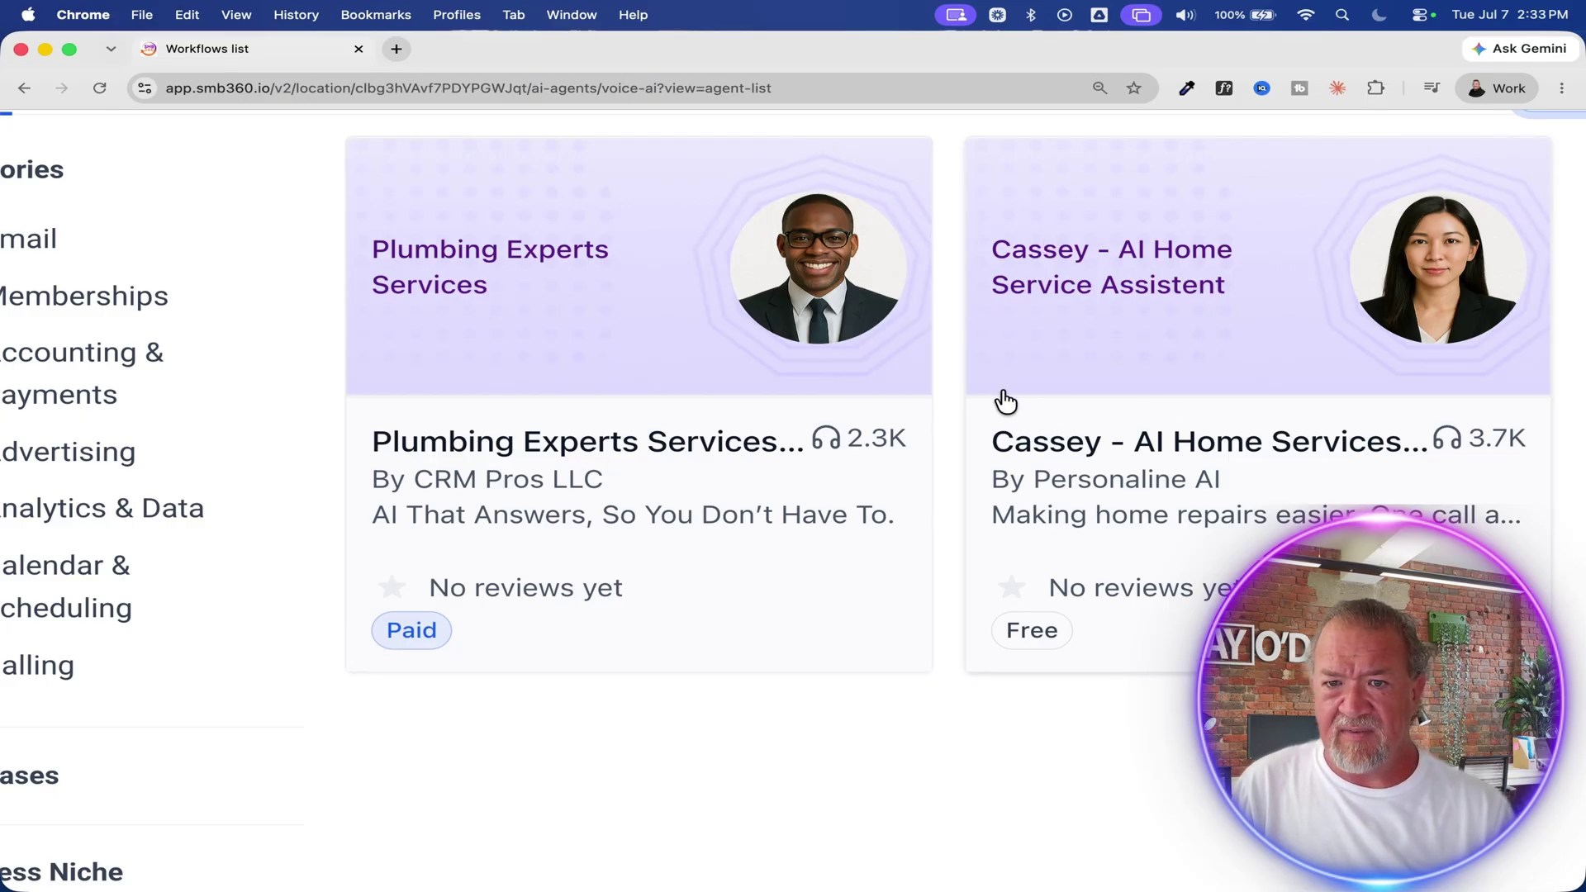
{"action": "scroll", "coordinate": [1026, 389], "scroll_direction": "down", "scroll_amount": 5}
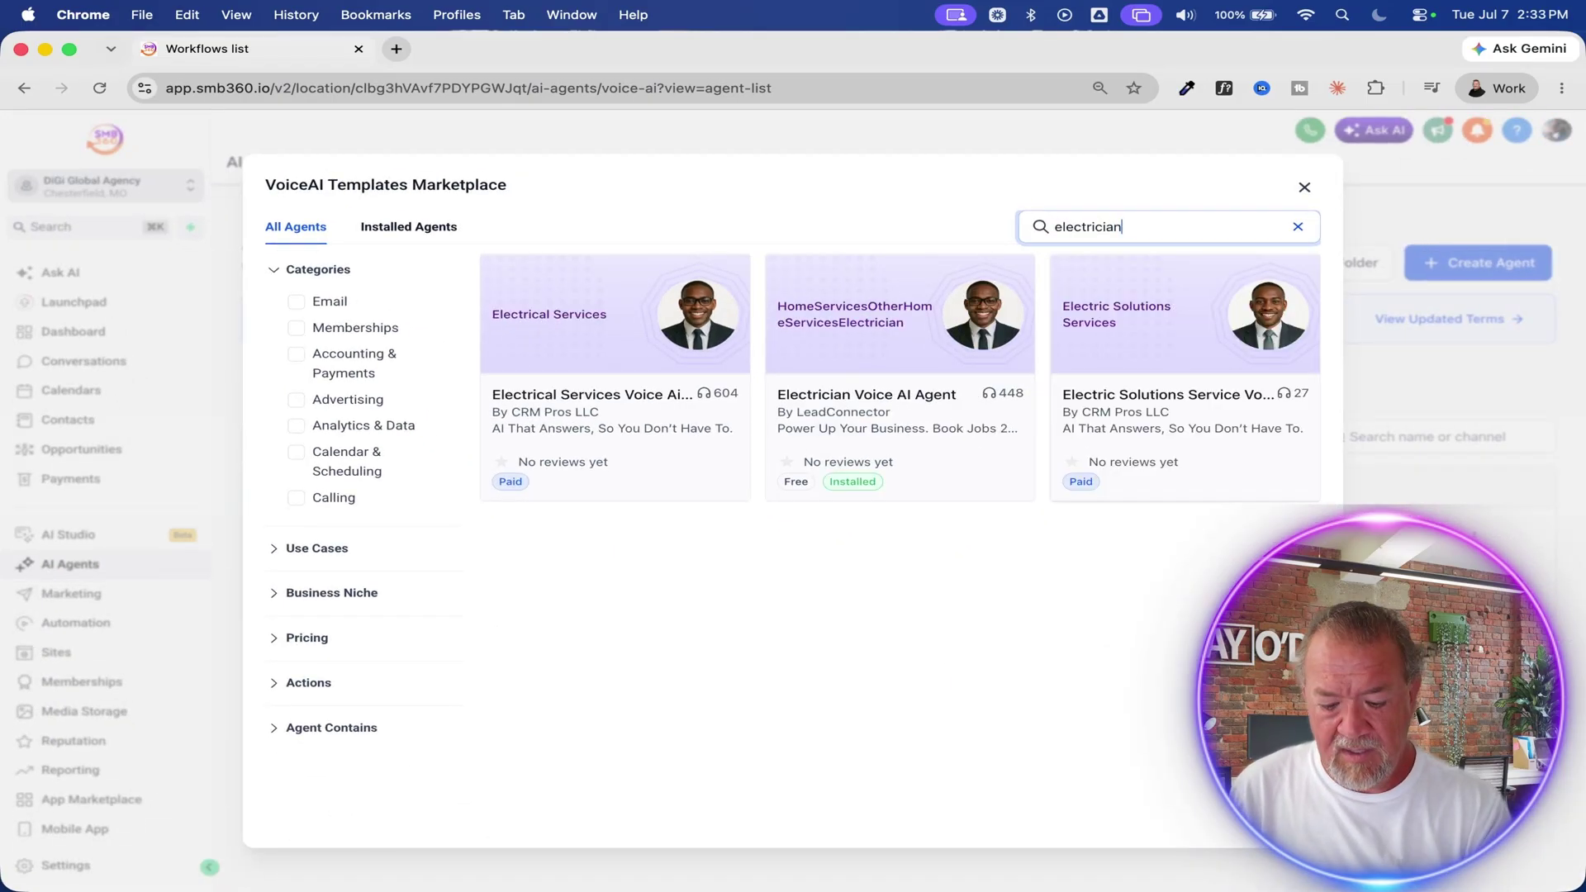
Search the marketplace for "electrician", view the Electrician Voice AI Agent's details and close the marketplace
{"action": "type", "text": "ian"}
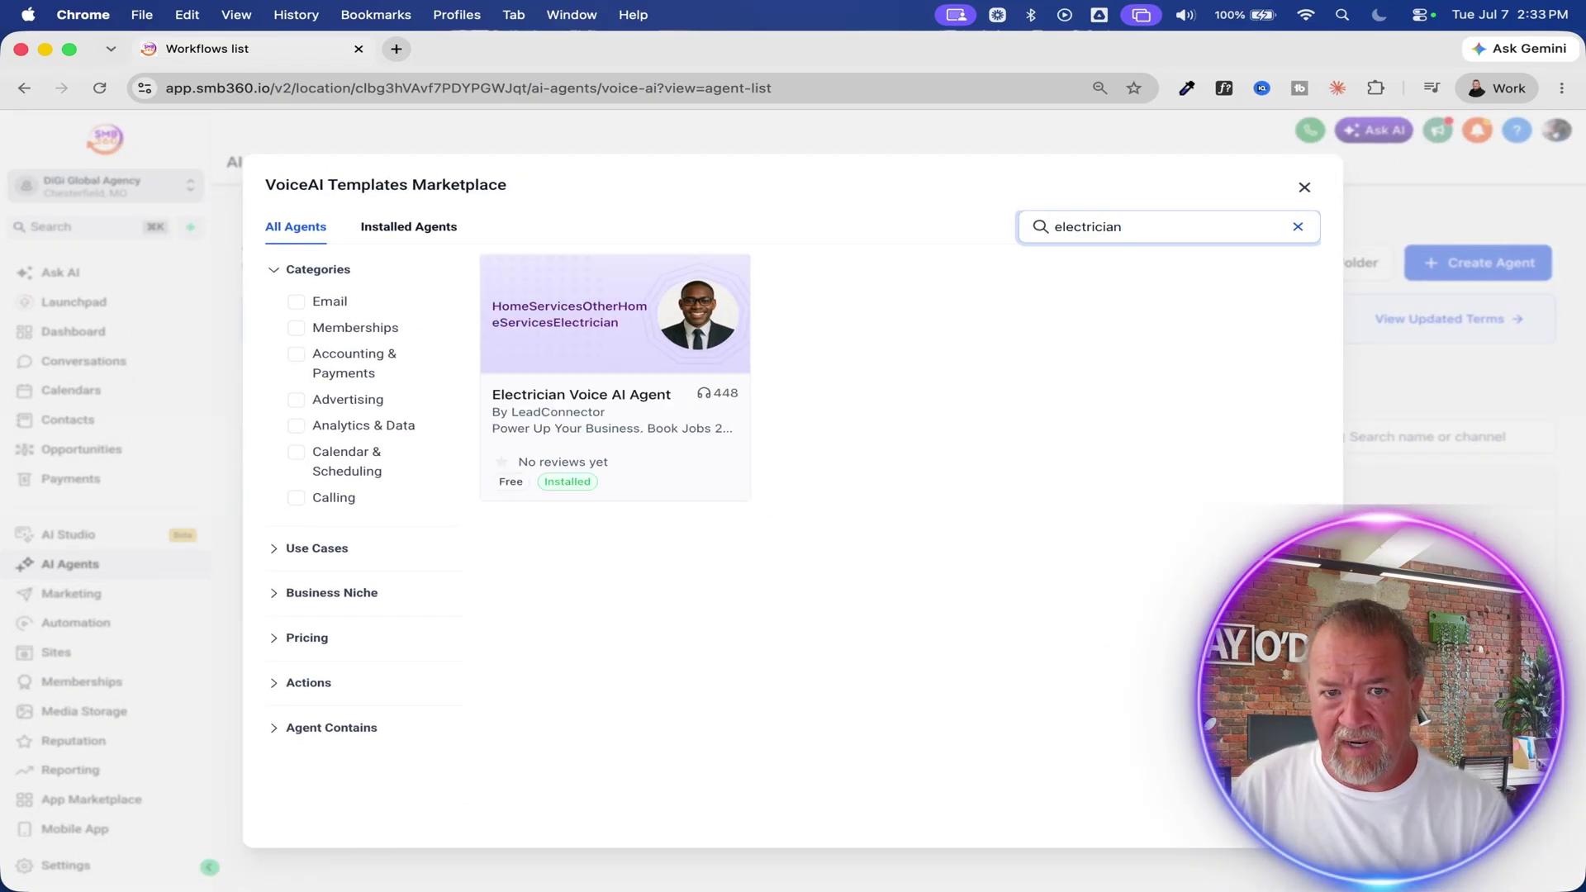
{"action": "left_click", "coordinate": [570, 384]}
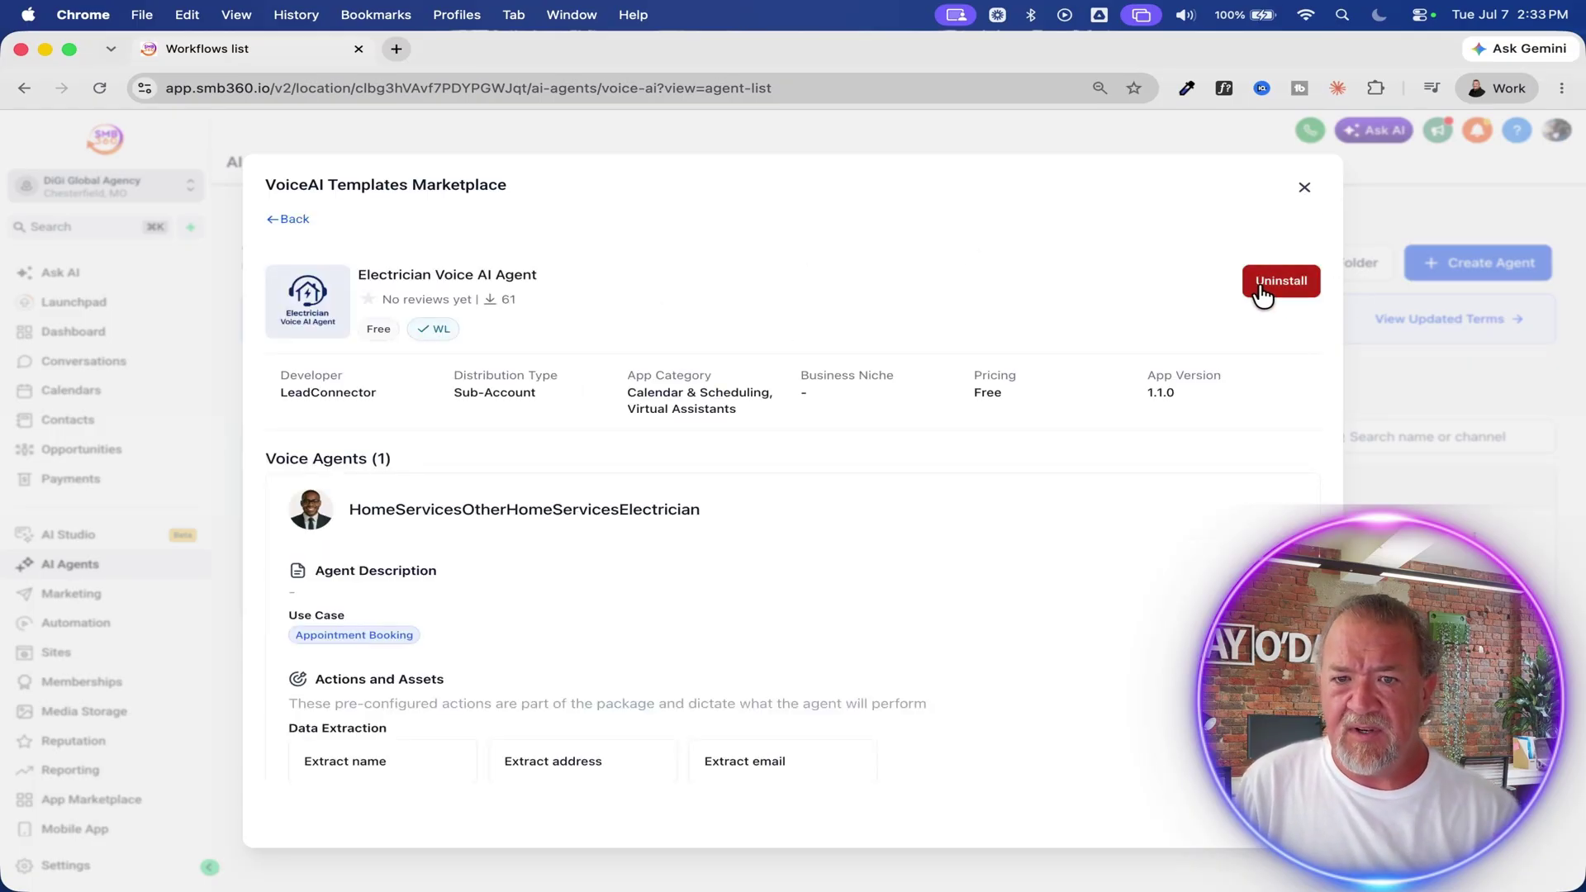
{"action": "left_click", "coordinate": [1303, 190]}
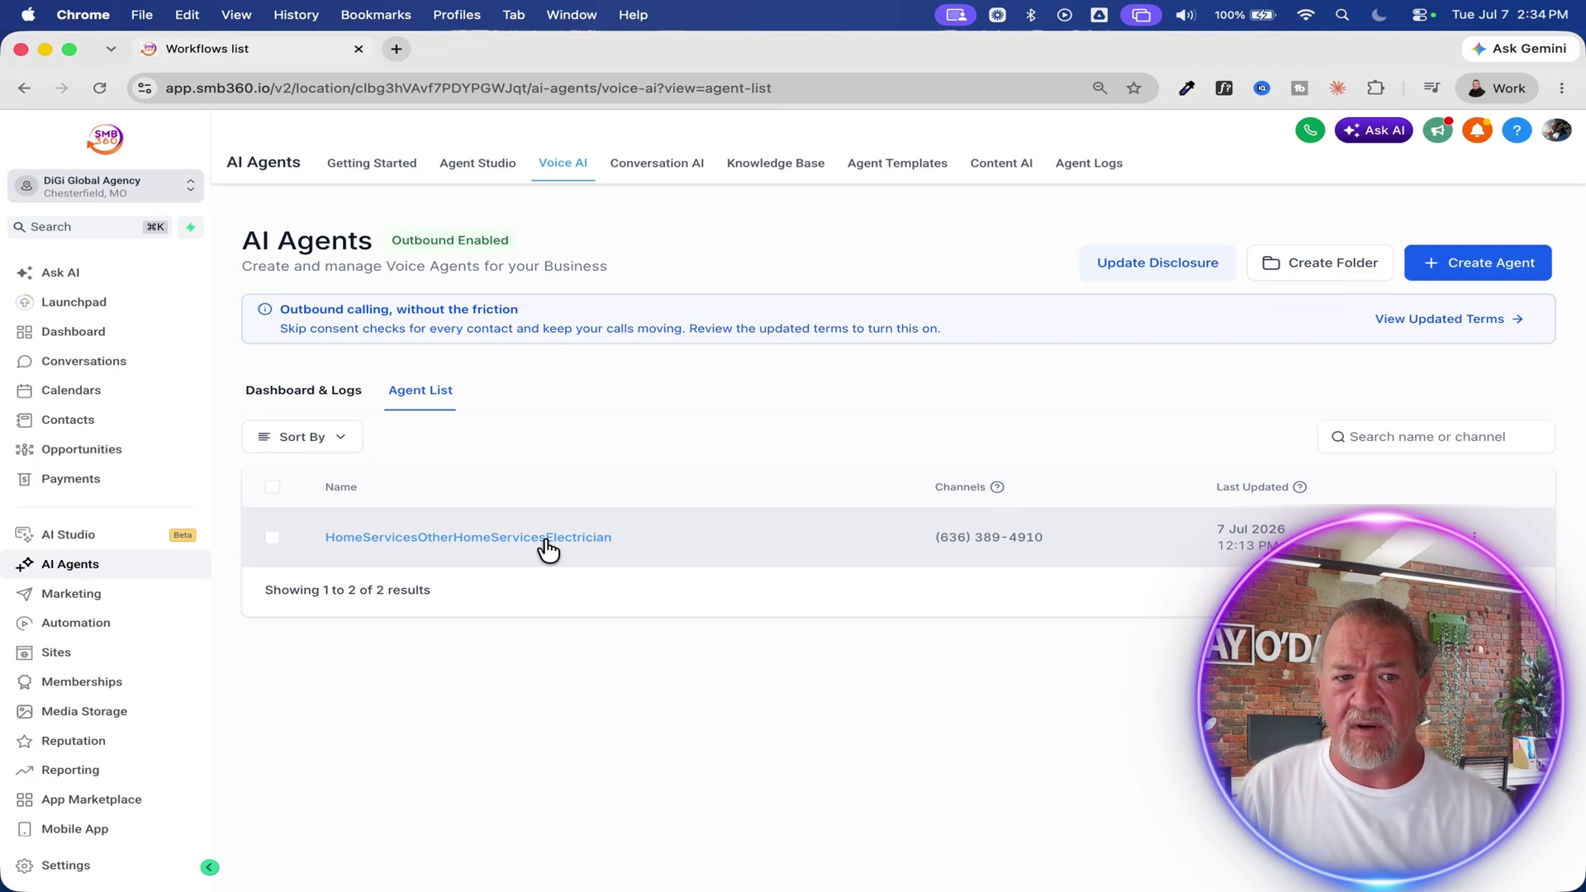
Open the Electrician website from the account's Websites list and preview its Home page
{"action": "left_click", "coordinate": [56, 652]}
{"action": "left_click", "coordinate": [385, 165]}
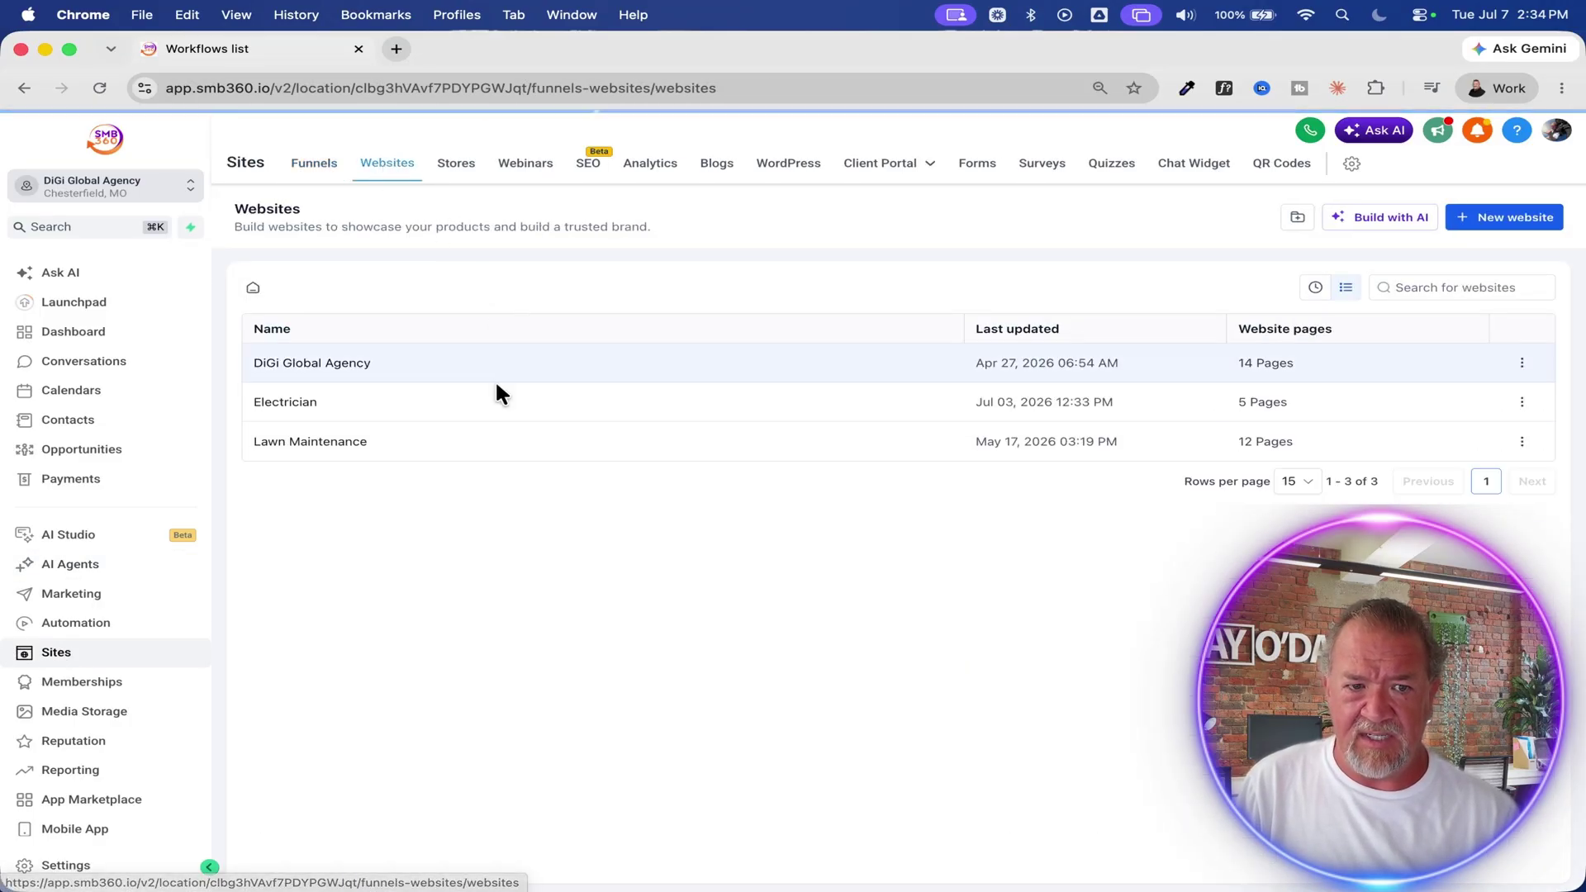
{"action": "left_click", "coordinate": [285, 405]}
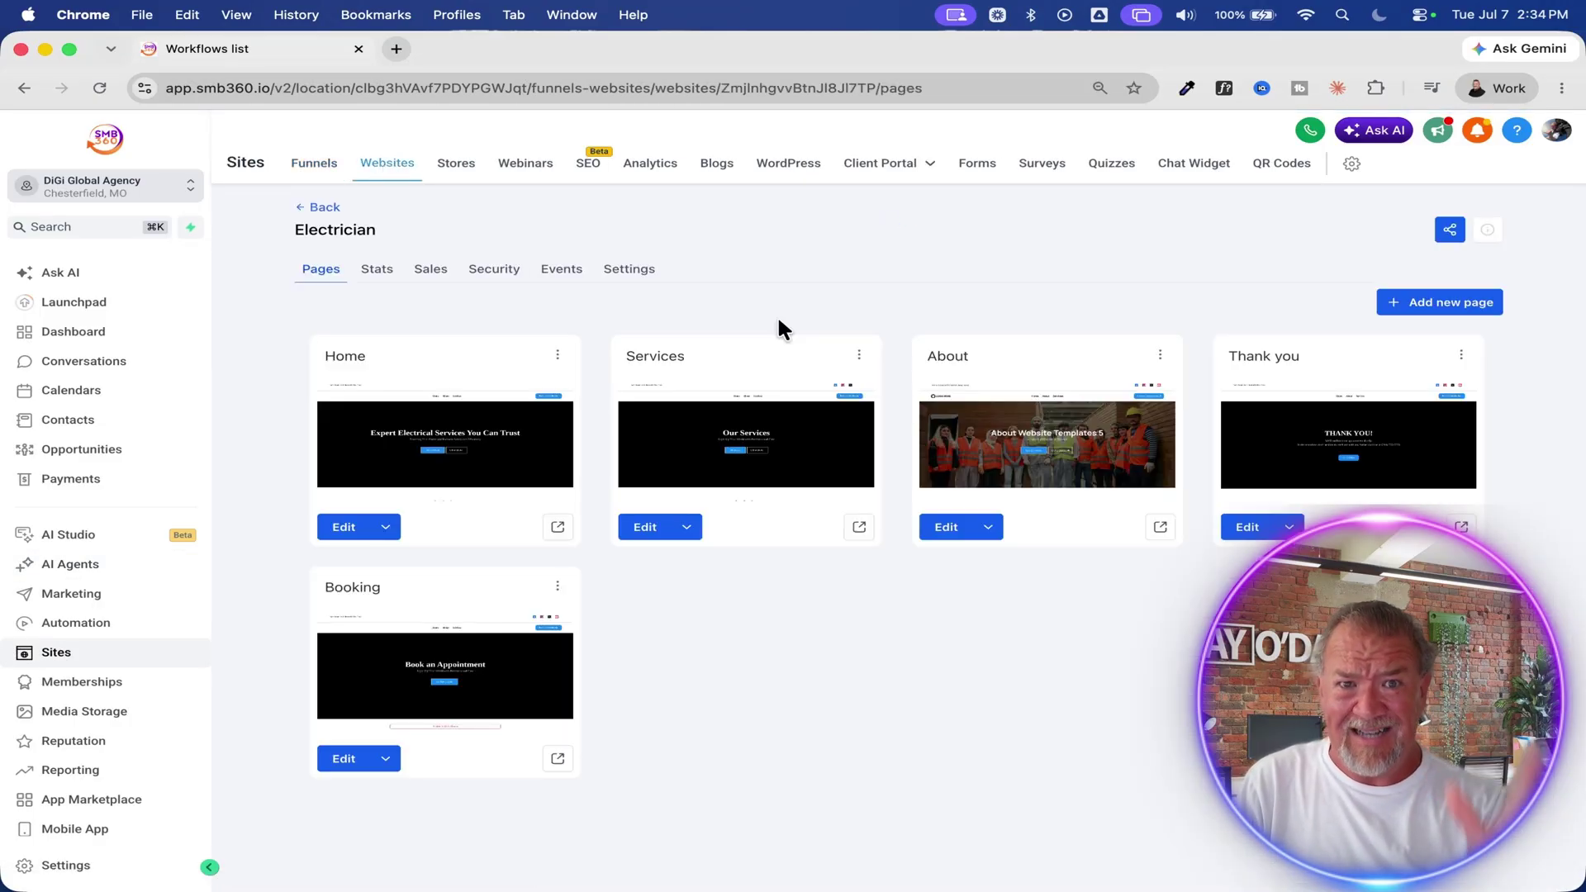
{"action": "left_click", "coordinate": [557, 527]}
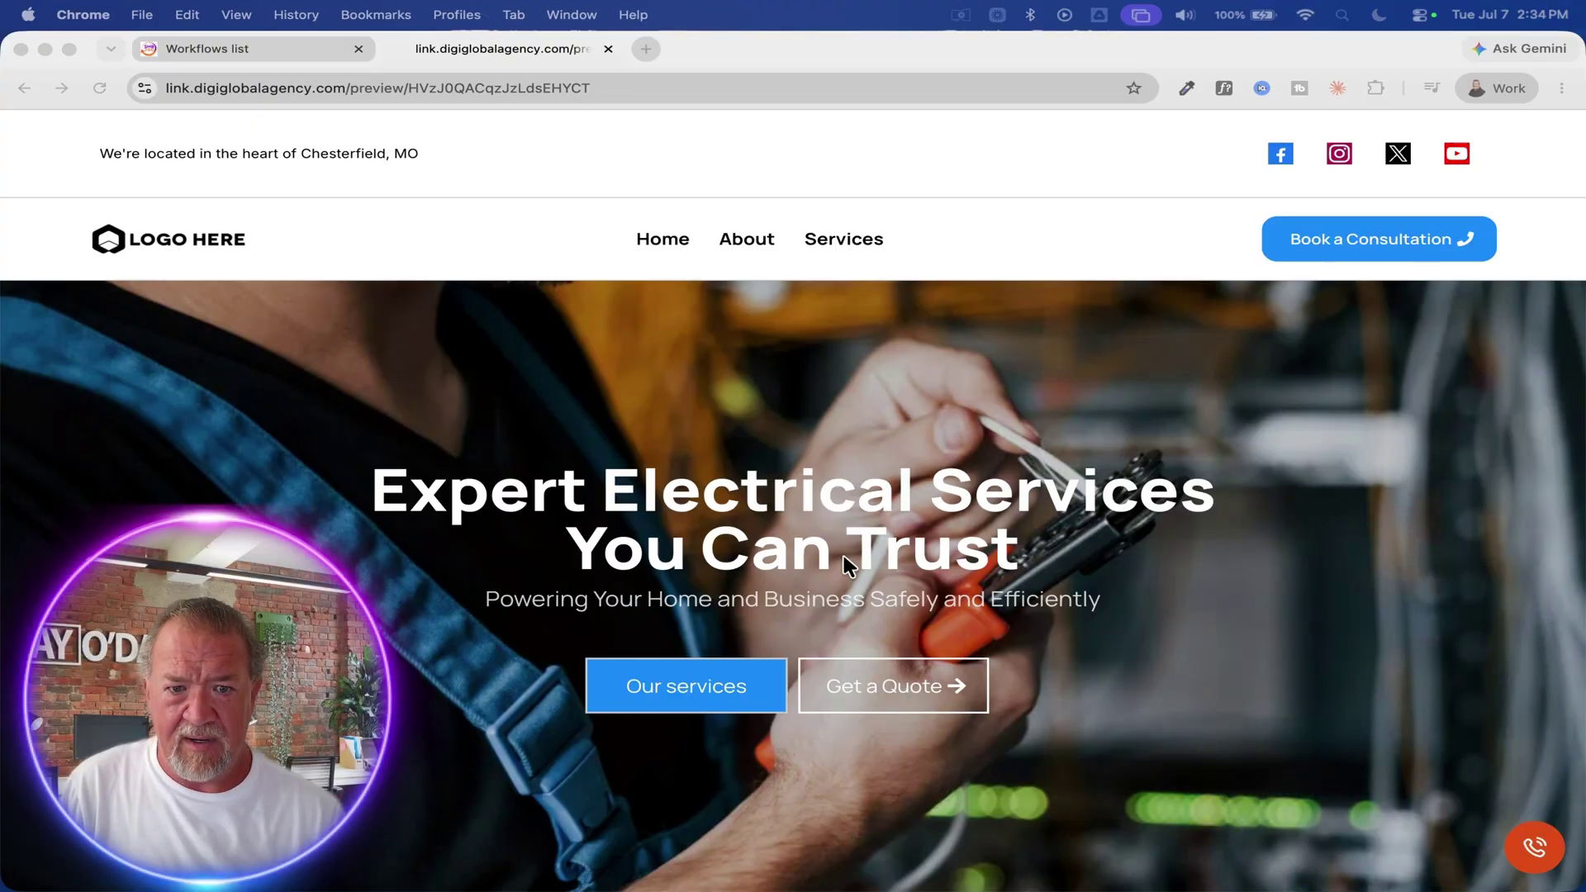
Make a test call to the AI support agent in the site's voice widget, dismissing the consultation popup, then end the call and close the preview
{"action": "left_click", "coordinate": [1536, 848]}
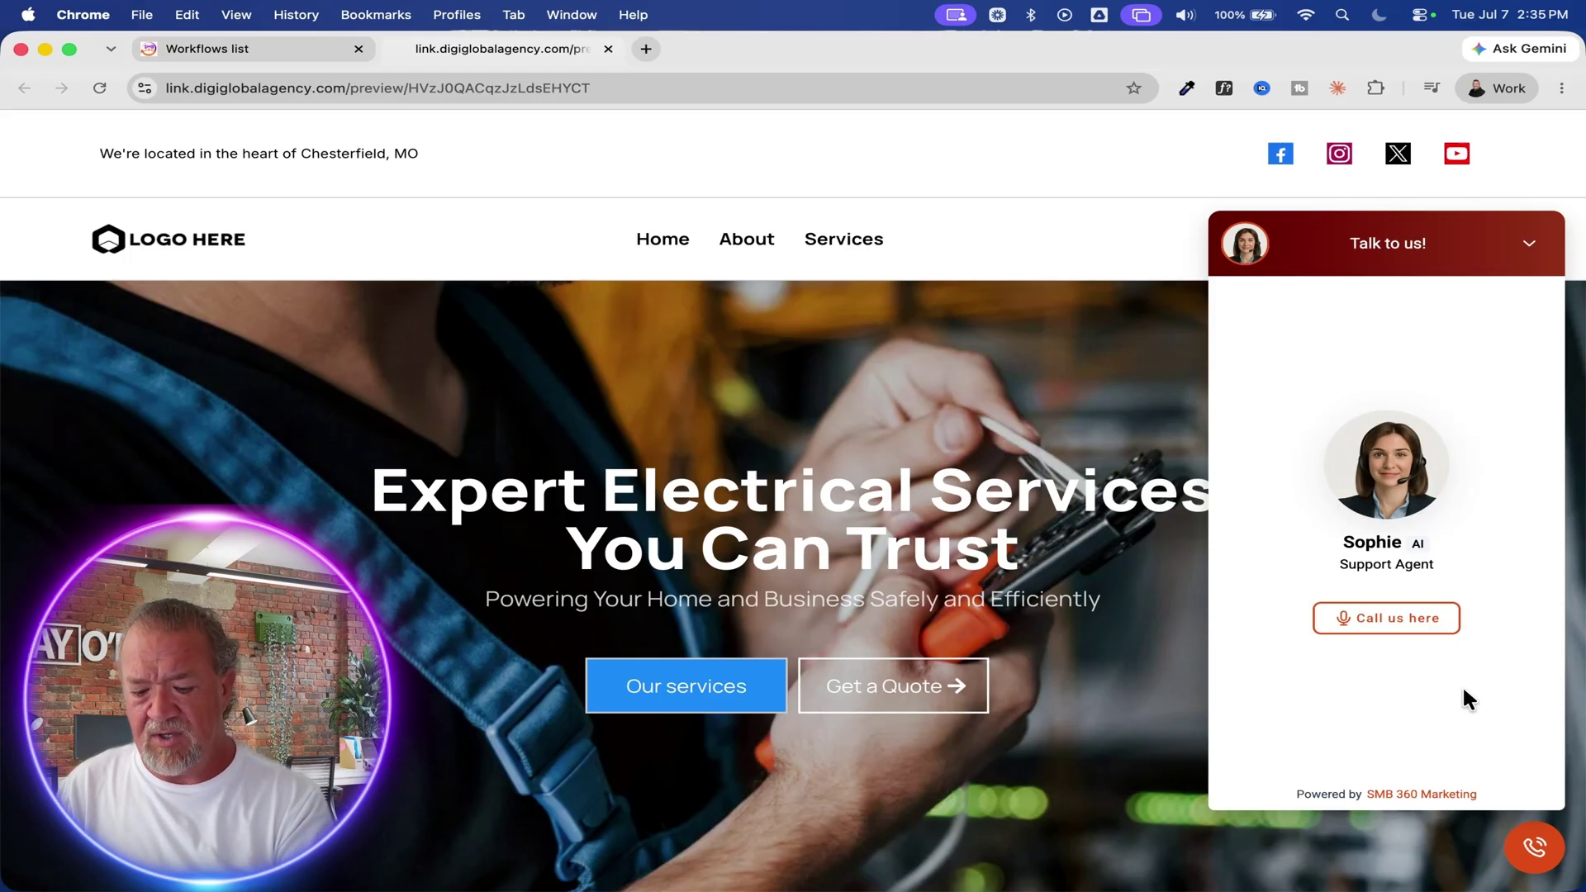
{"action": "key", "text": "XF86AudioRaiseVolume"}
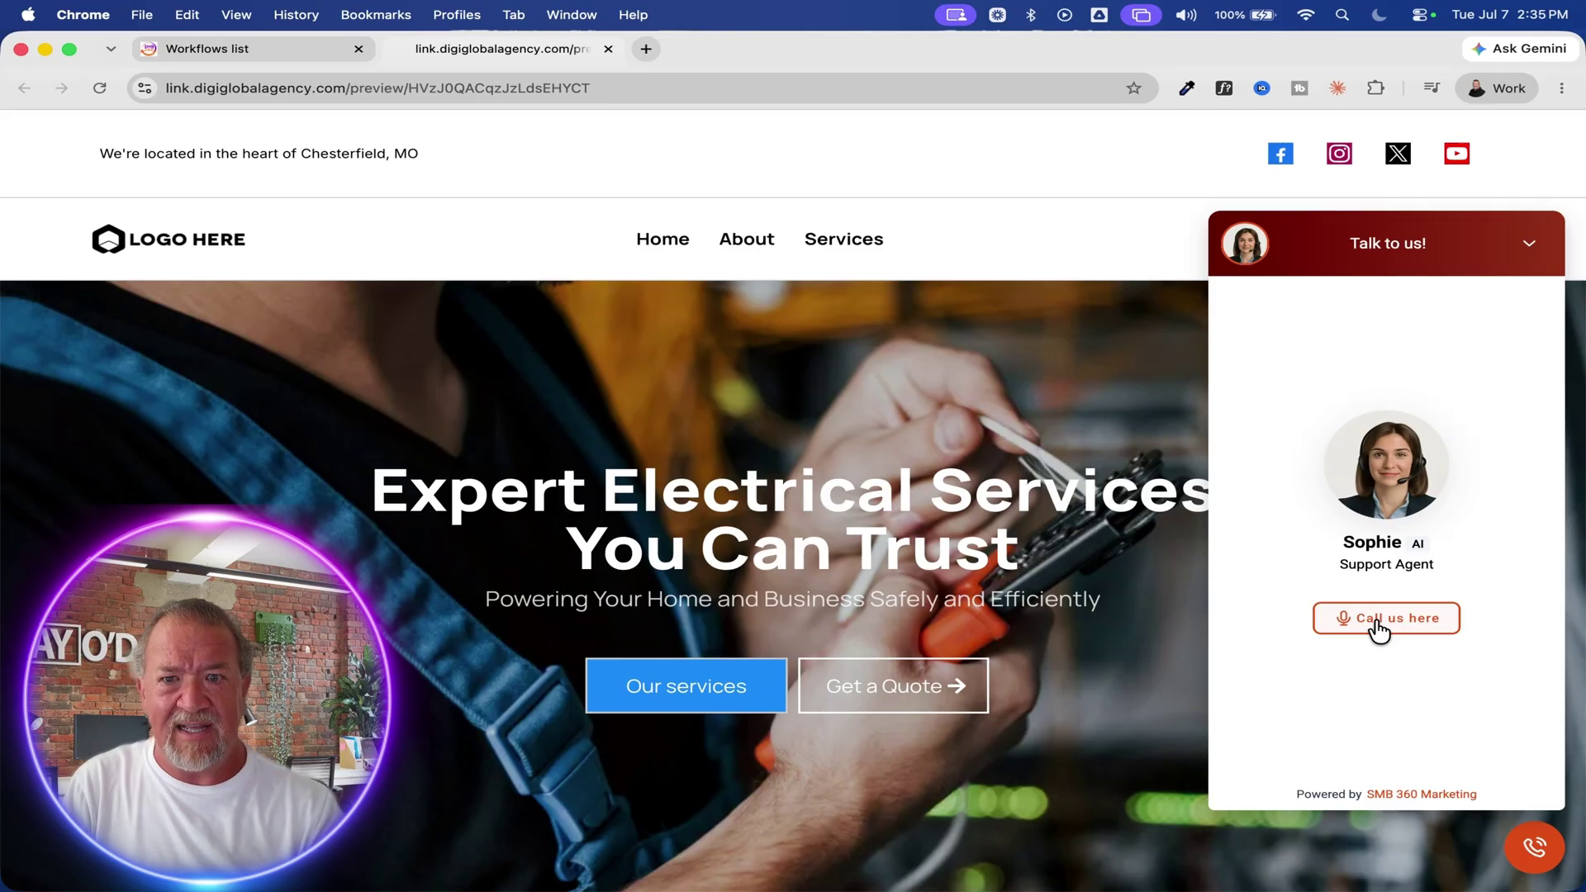
{"action": "left_click", "coordinate": [1375, 621]}
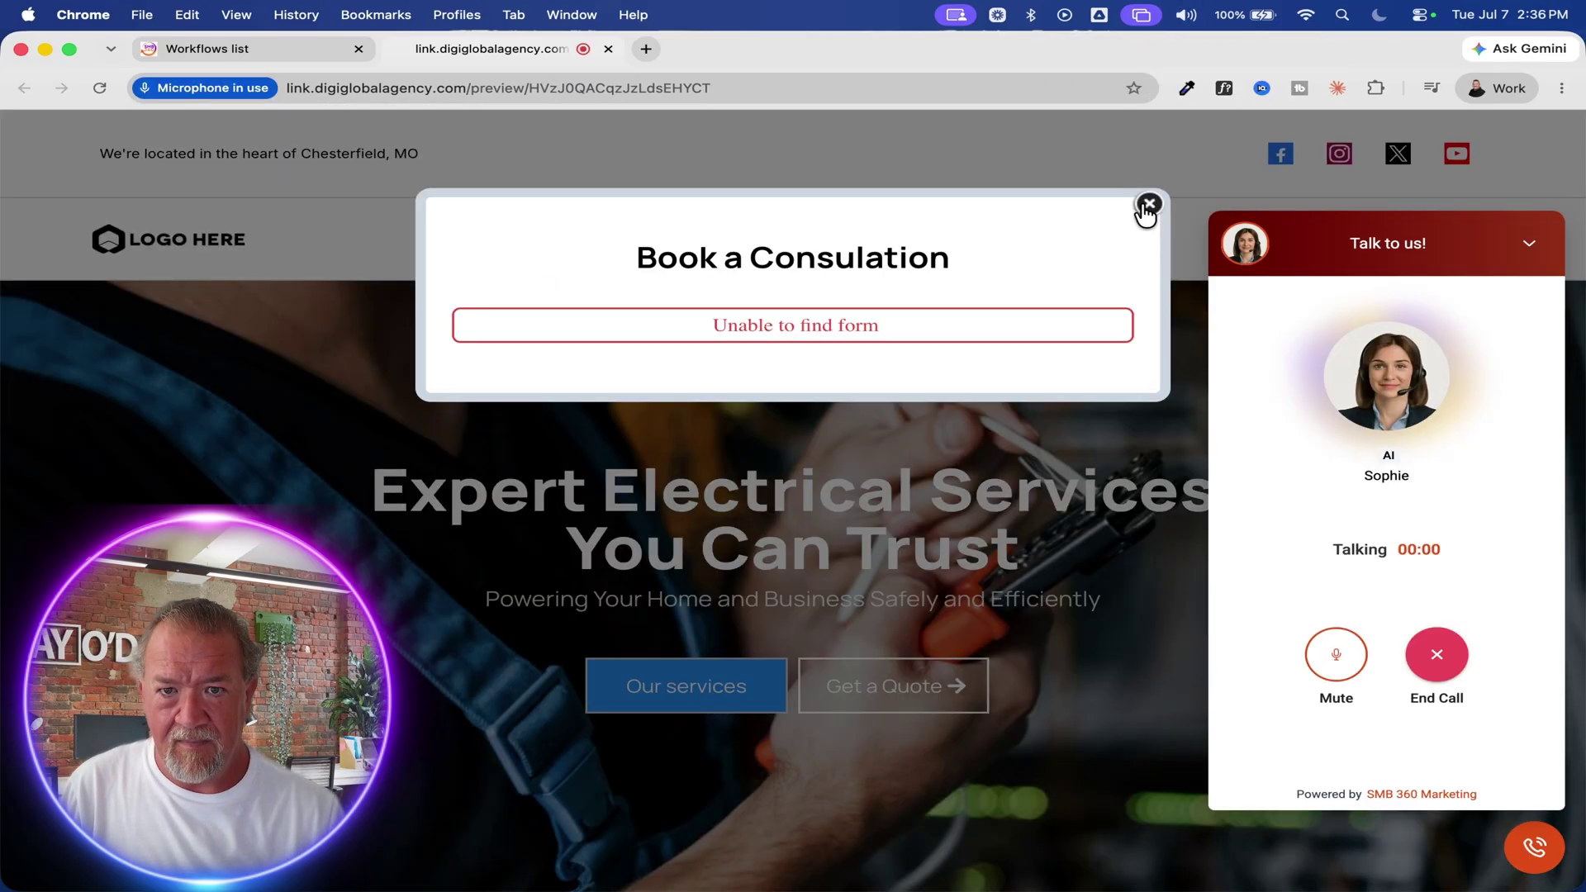
{"action": "left_click", "coordinate": [1143, 201]}
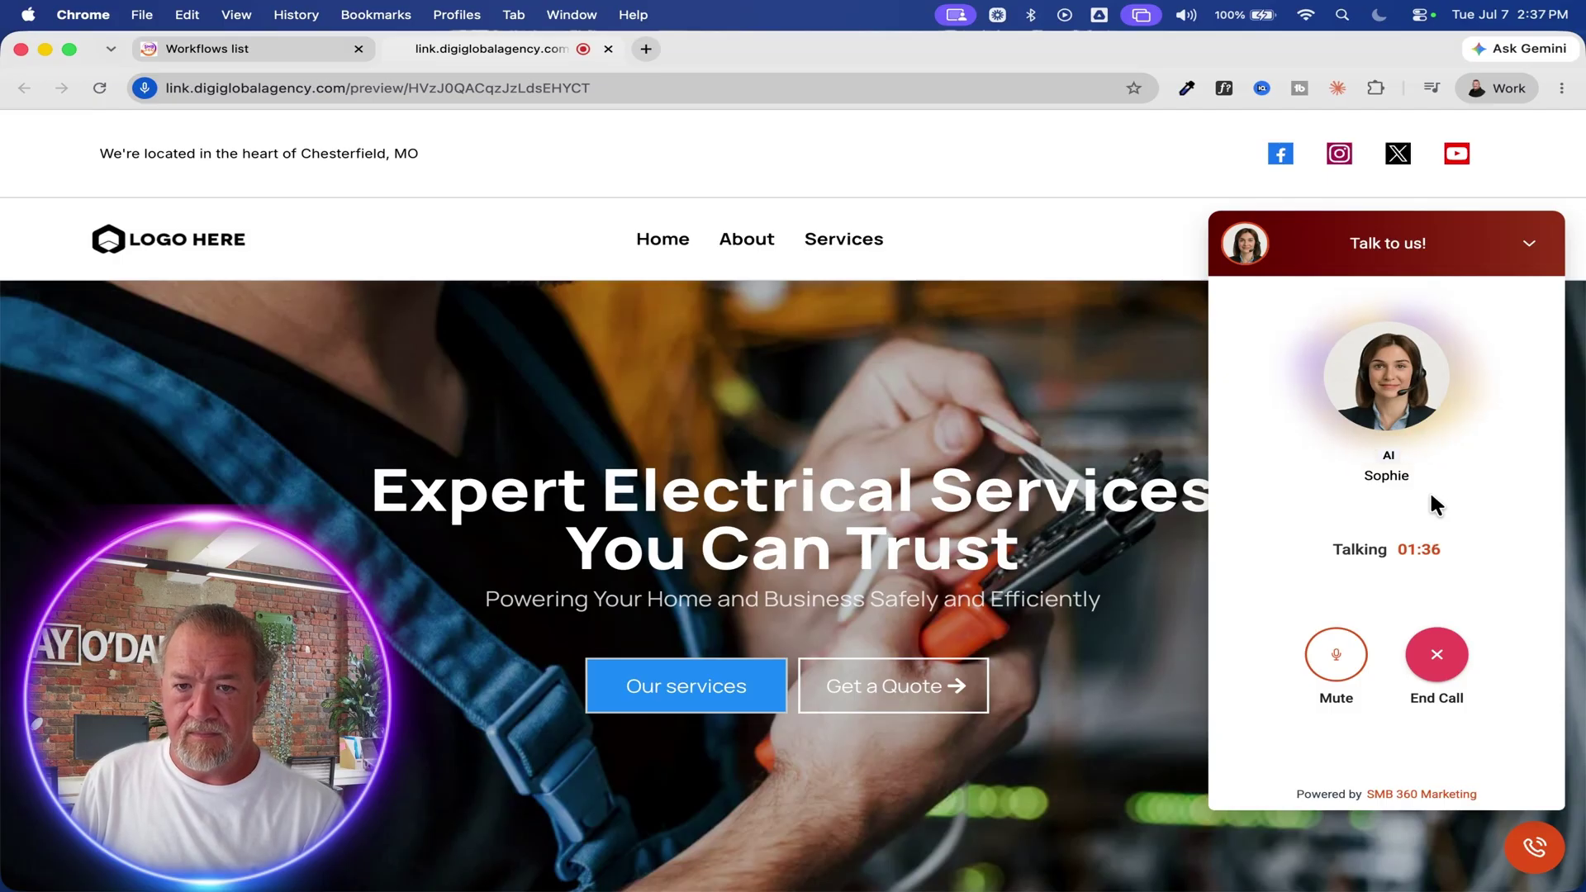
{"action": "left_click", "coordinate": [1449, 661]}
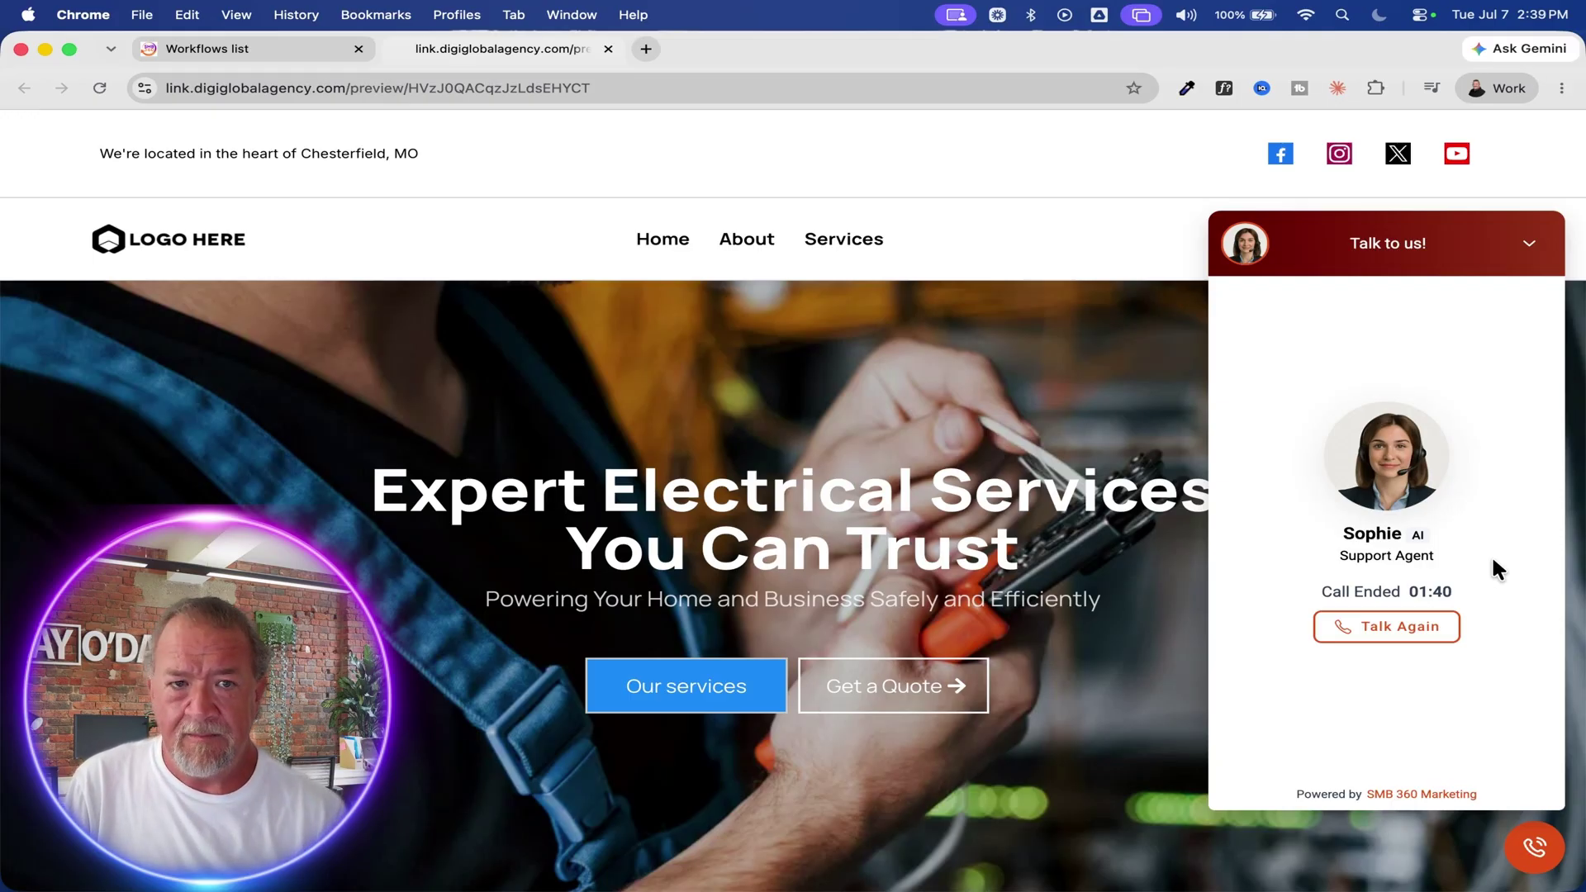
{"action": "left_click", "coordinate": [607, 49]}
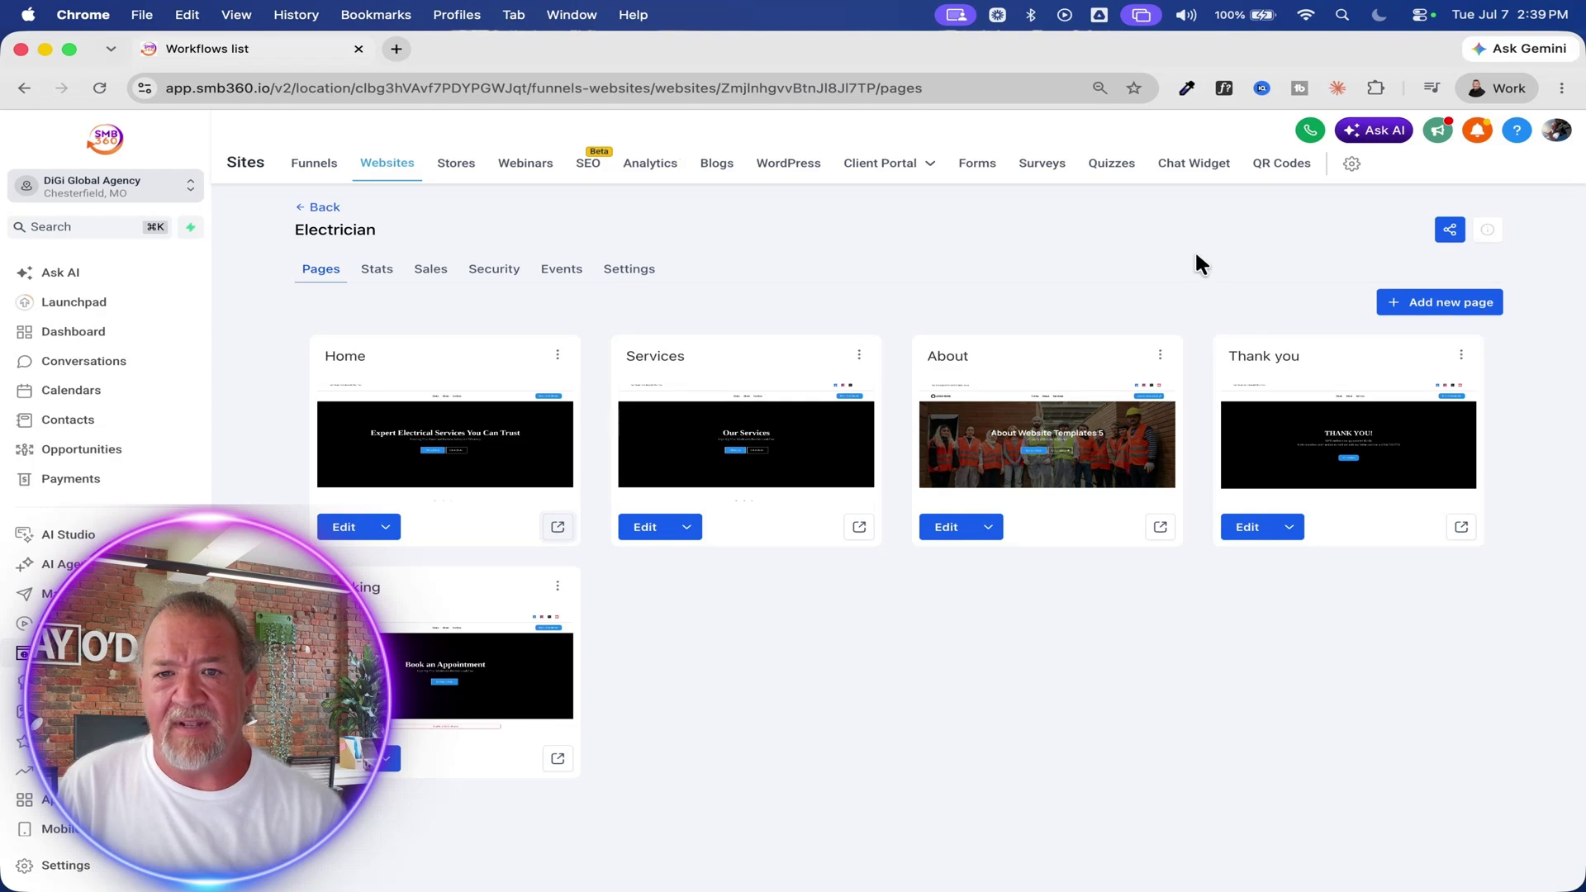
Create a new Voice AI chat widget for the account's websites
{"action": "left_click", "coordinate": [1192, 169]}
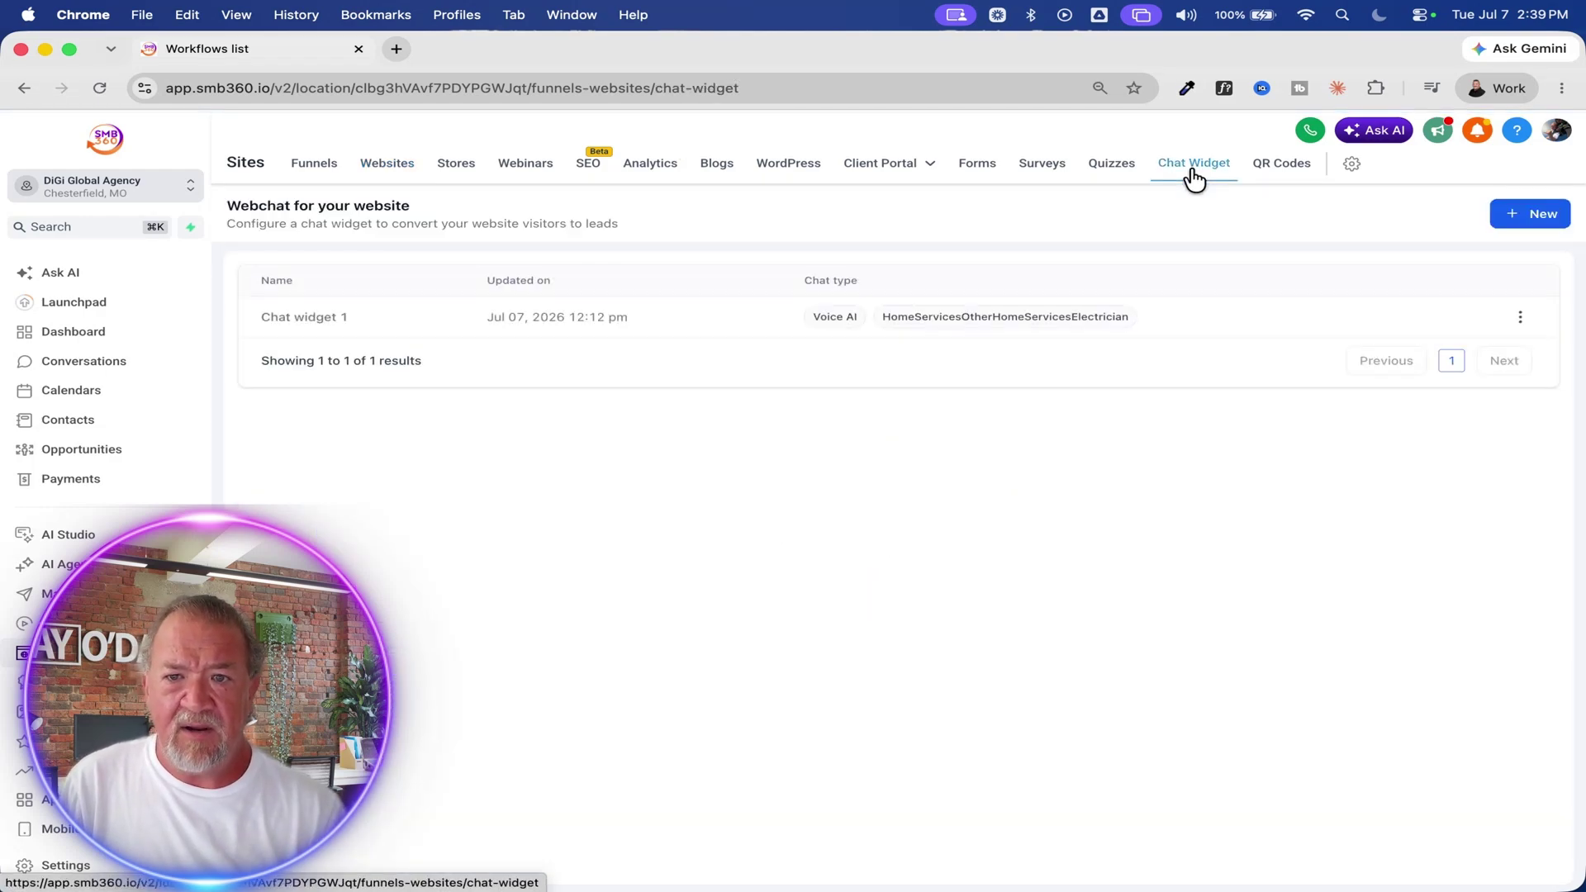
{"action": "left_click", "coordinate": [1534, 220]}
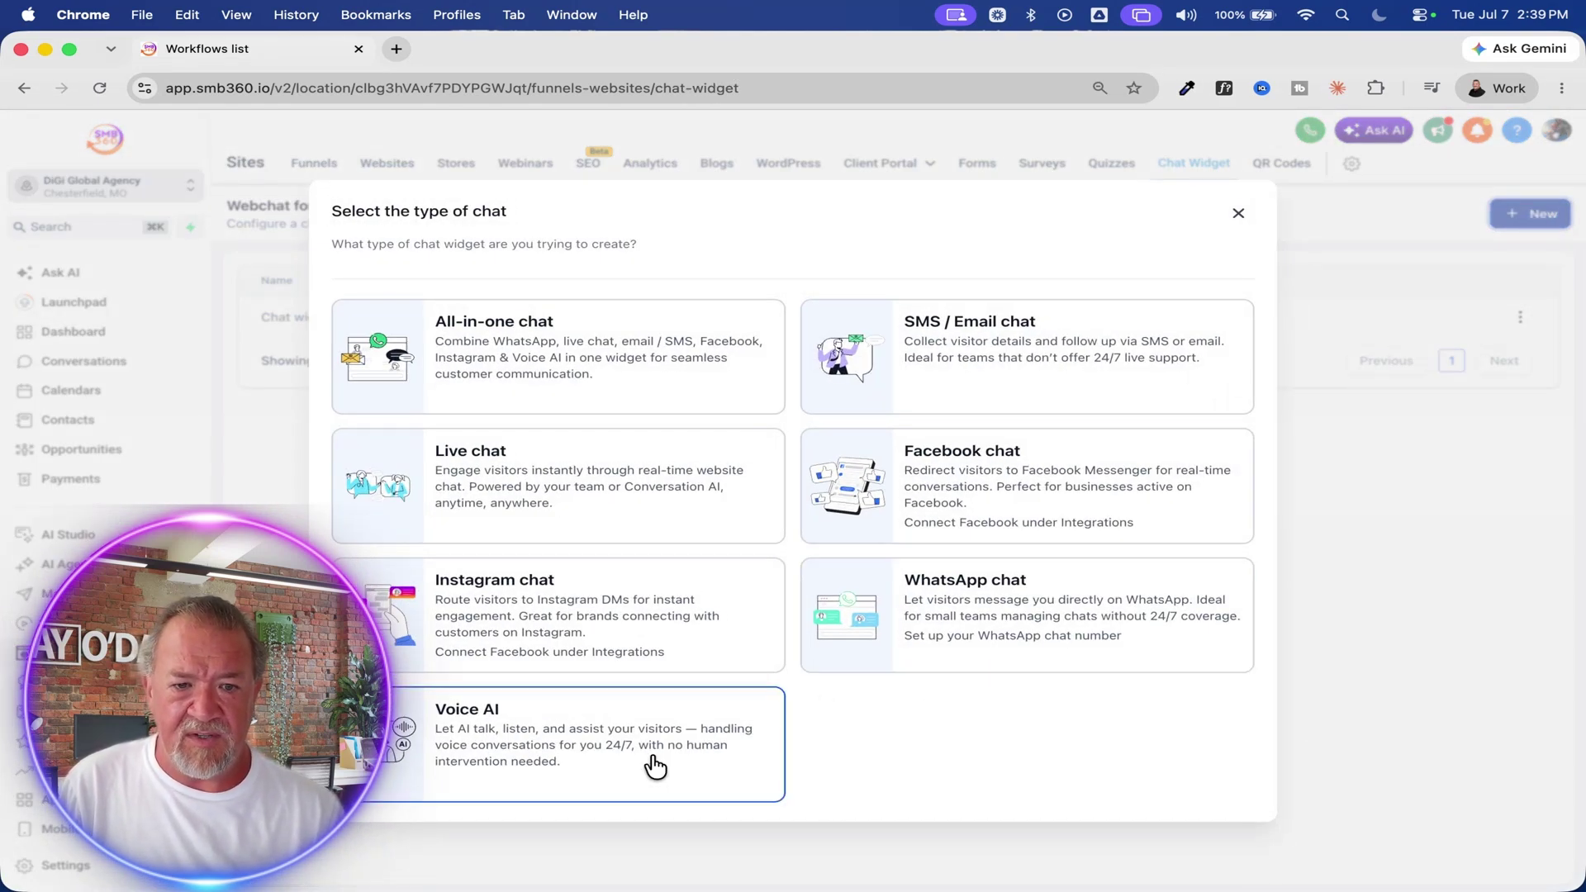
{"action": "left_click", "coordinate": [508, 747]}
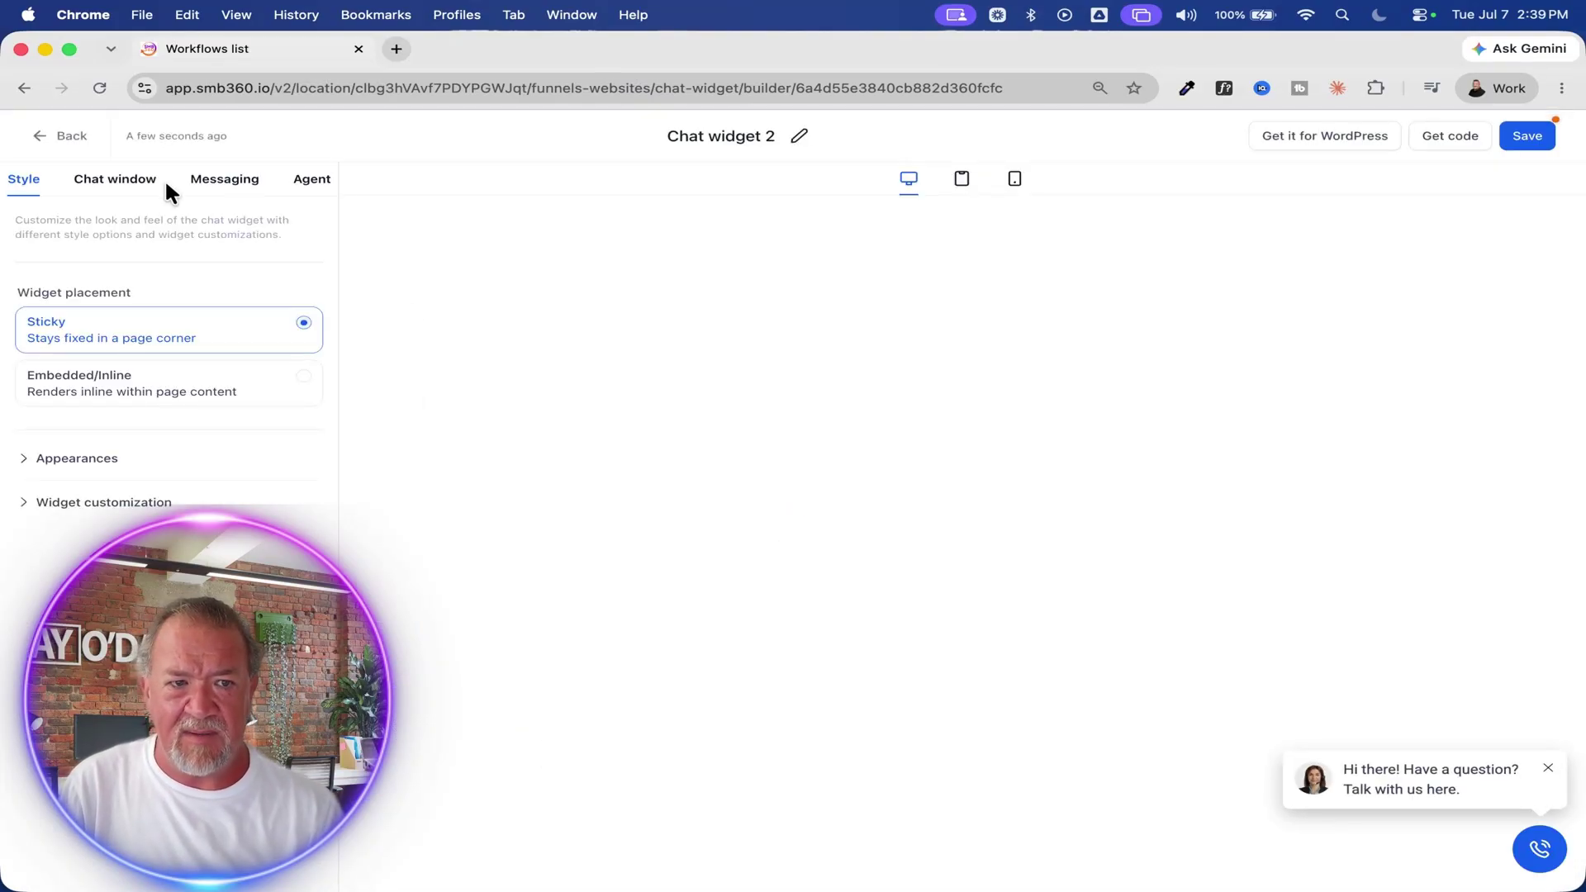
Review the new widget's chat window, choose HomeServicesOtherHomeServicesElectrician as its Voice AI agent and leave the widget builder
{"action": "left_click", "coordinate": [106, 183]}
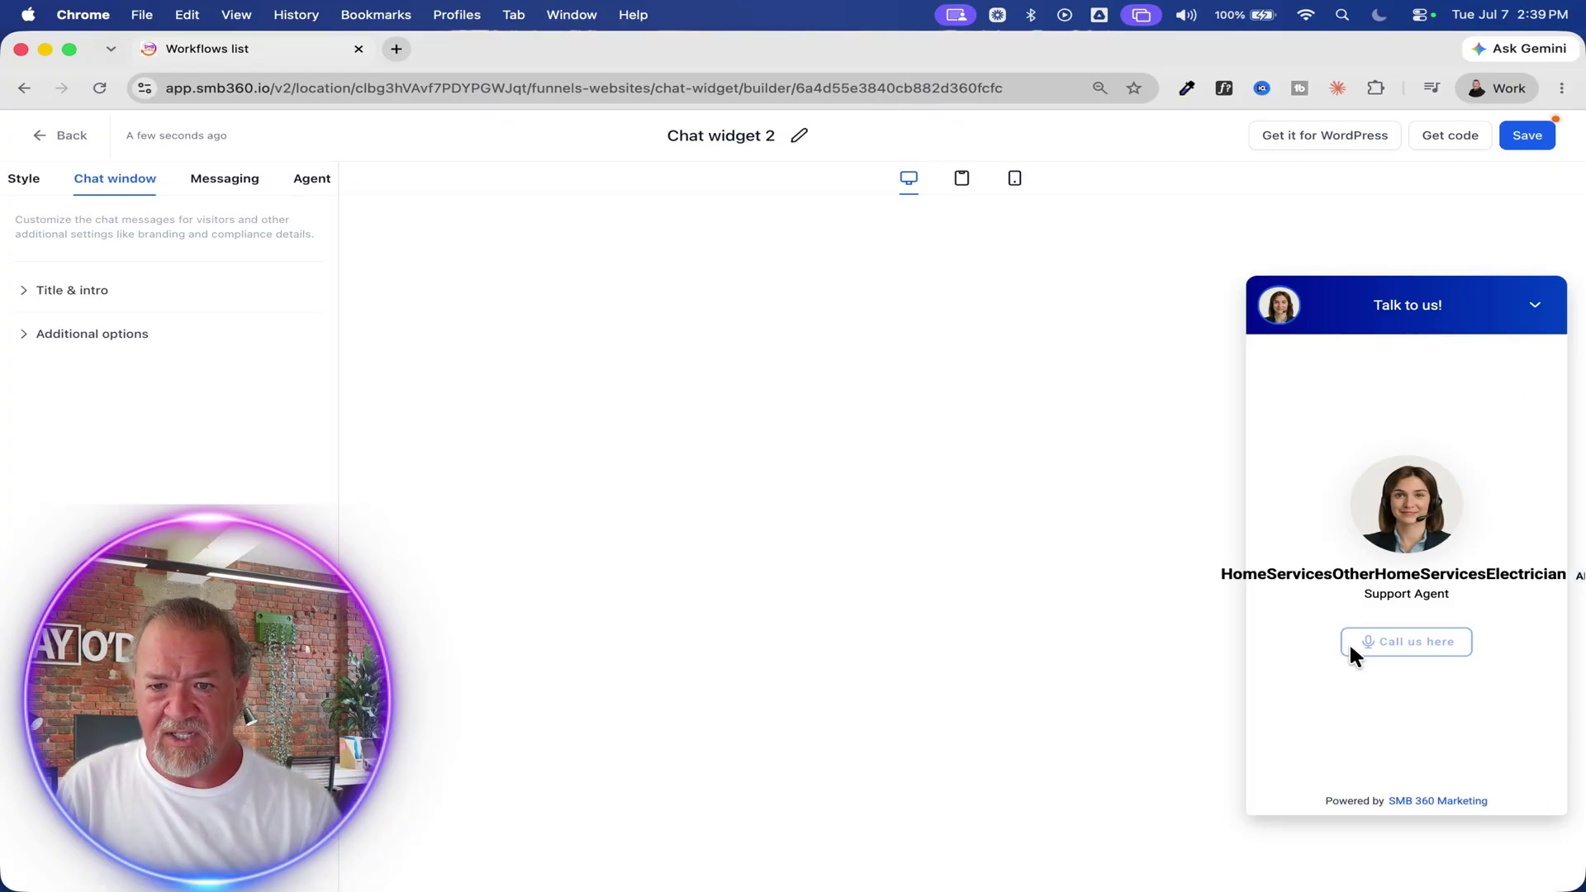
{"action": "left_click", "coordinate": [317, 188]}
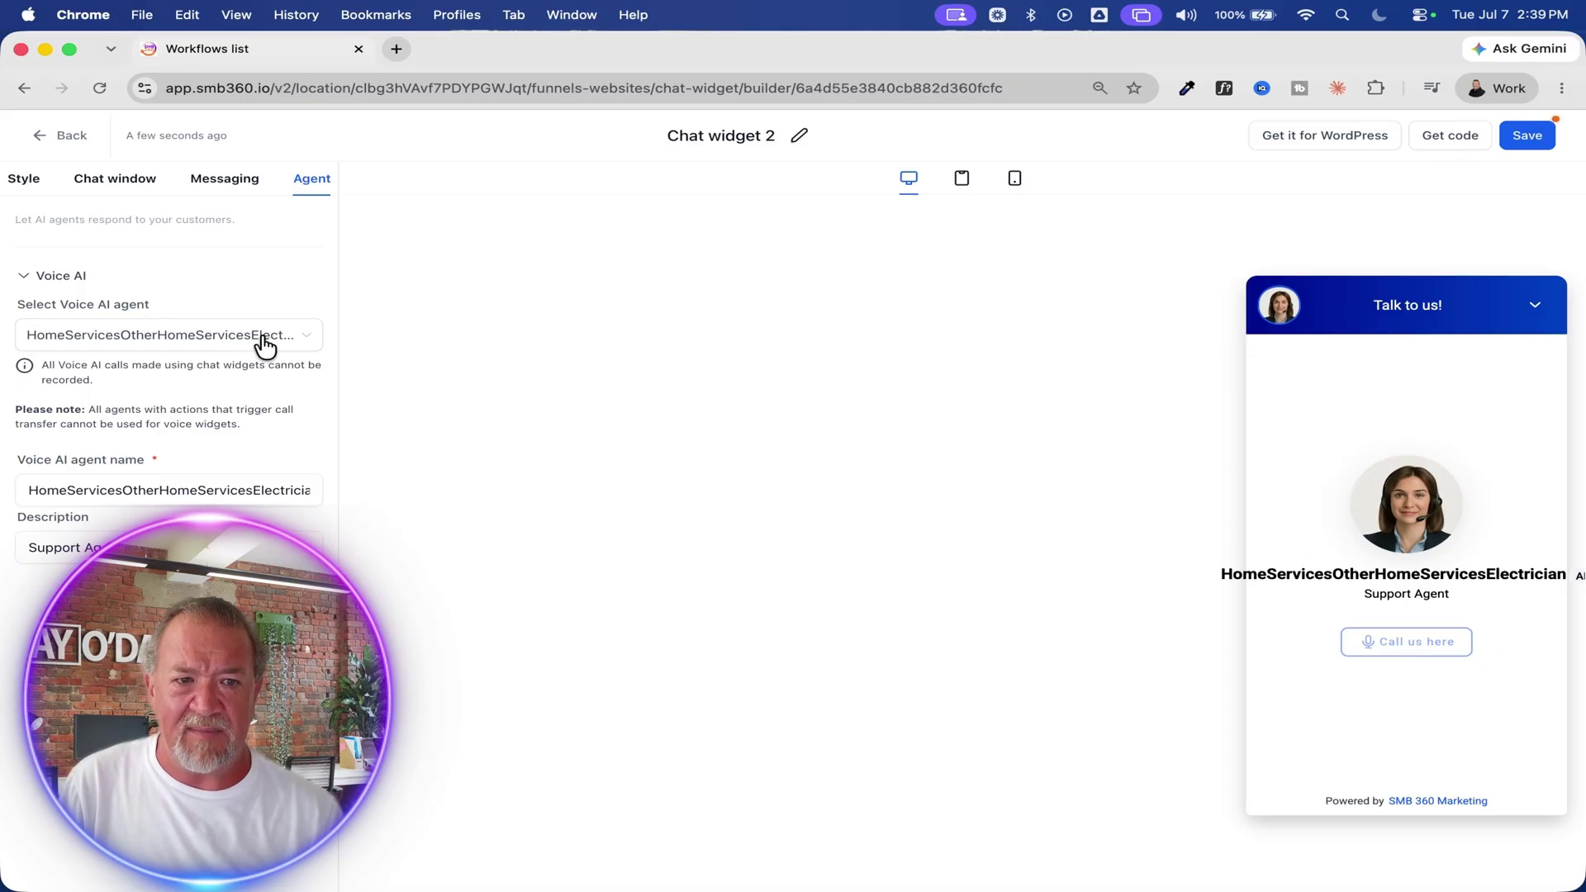
{"action": "left_click", "coordinate": [306, 340]}
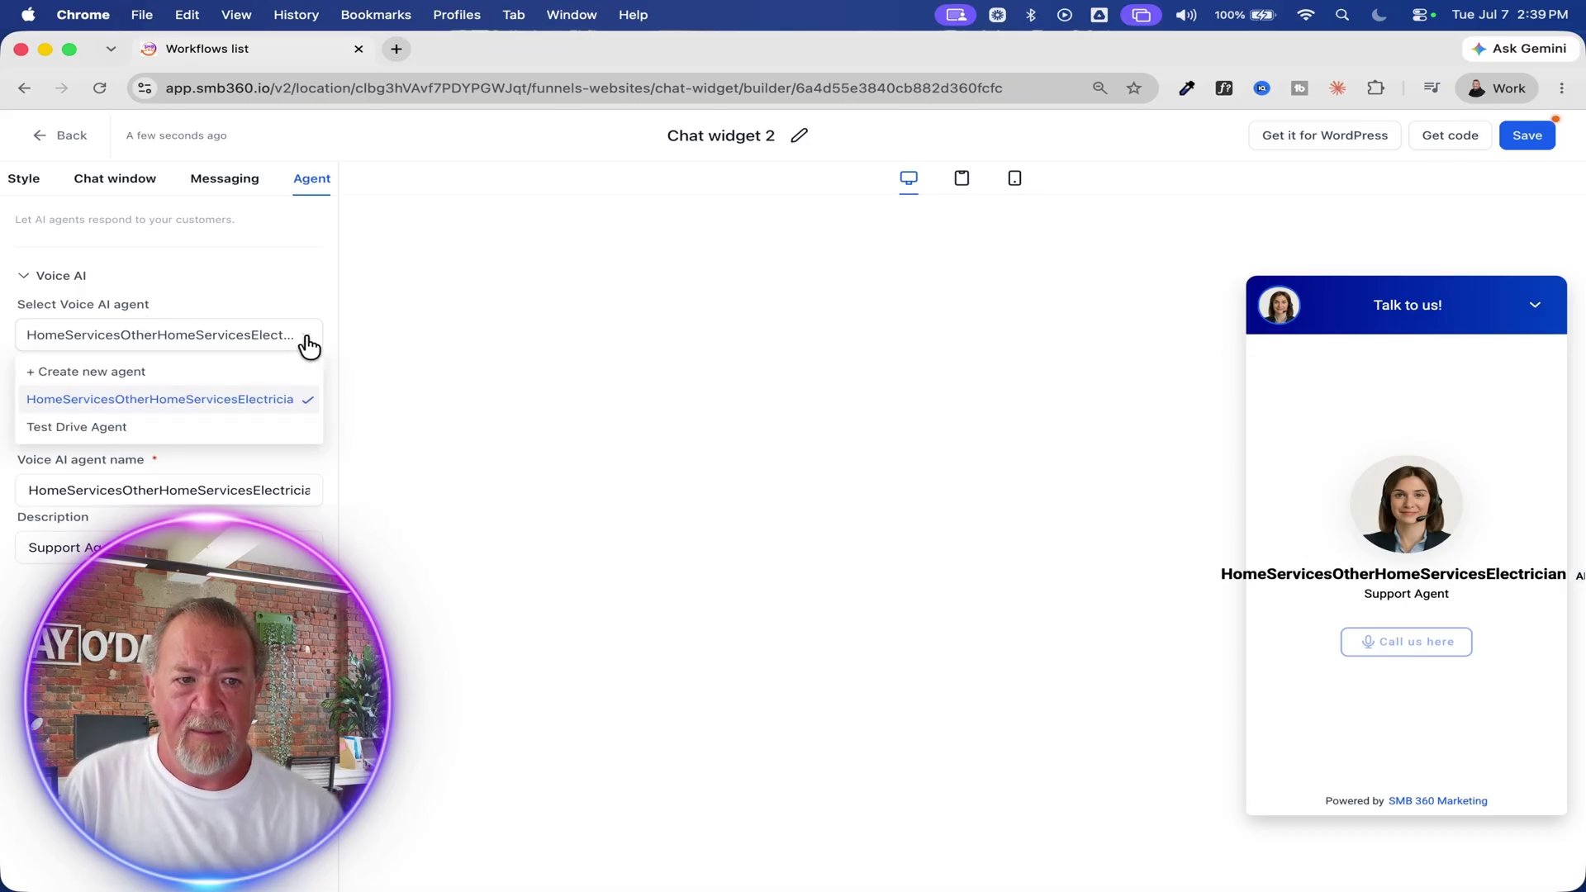
{"action": "left_click", "coordinate": [182, 402]}
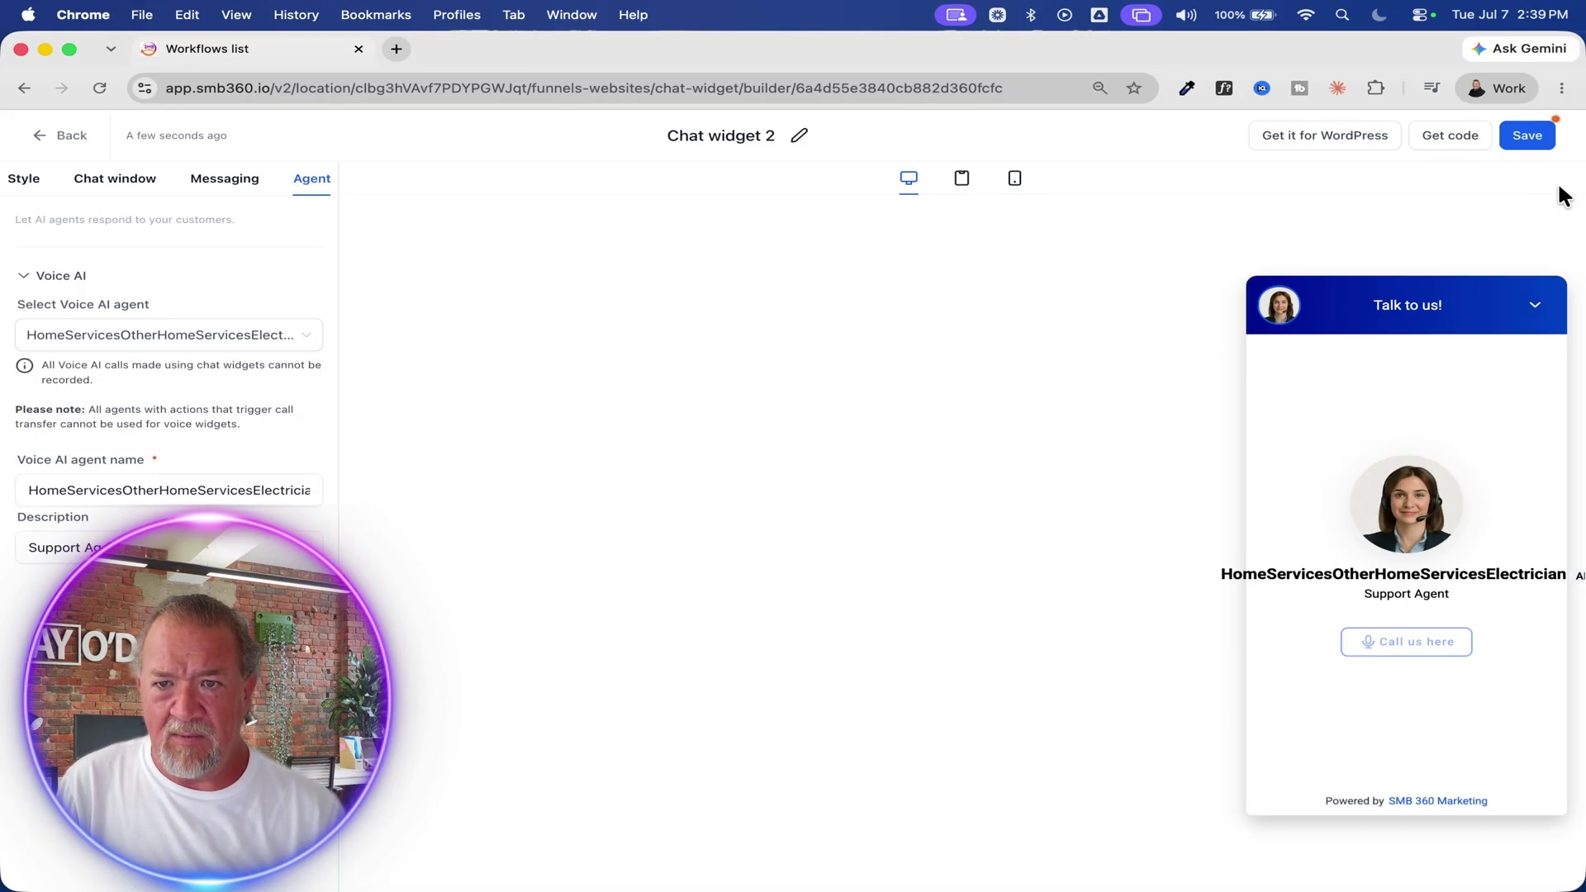
{"action": "left_click", "coordinate": [1526, 137]}
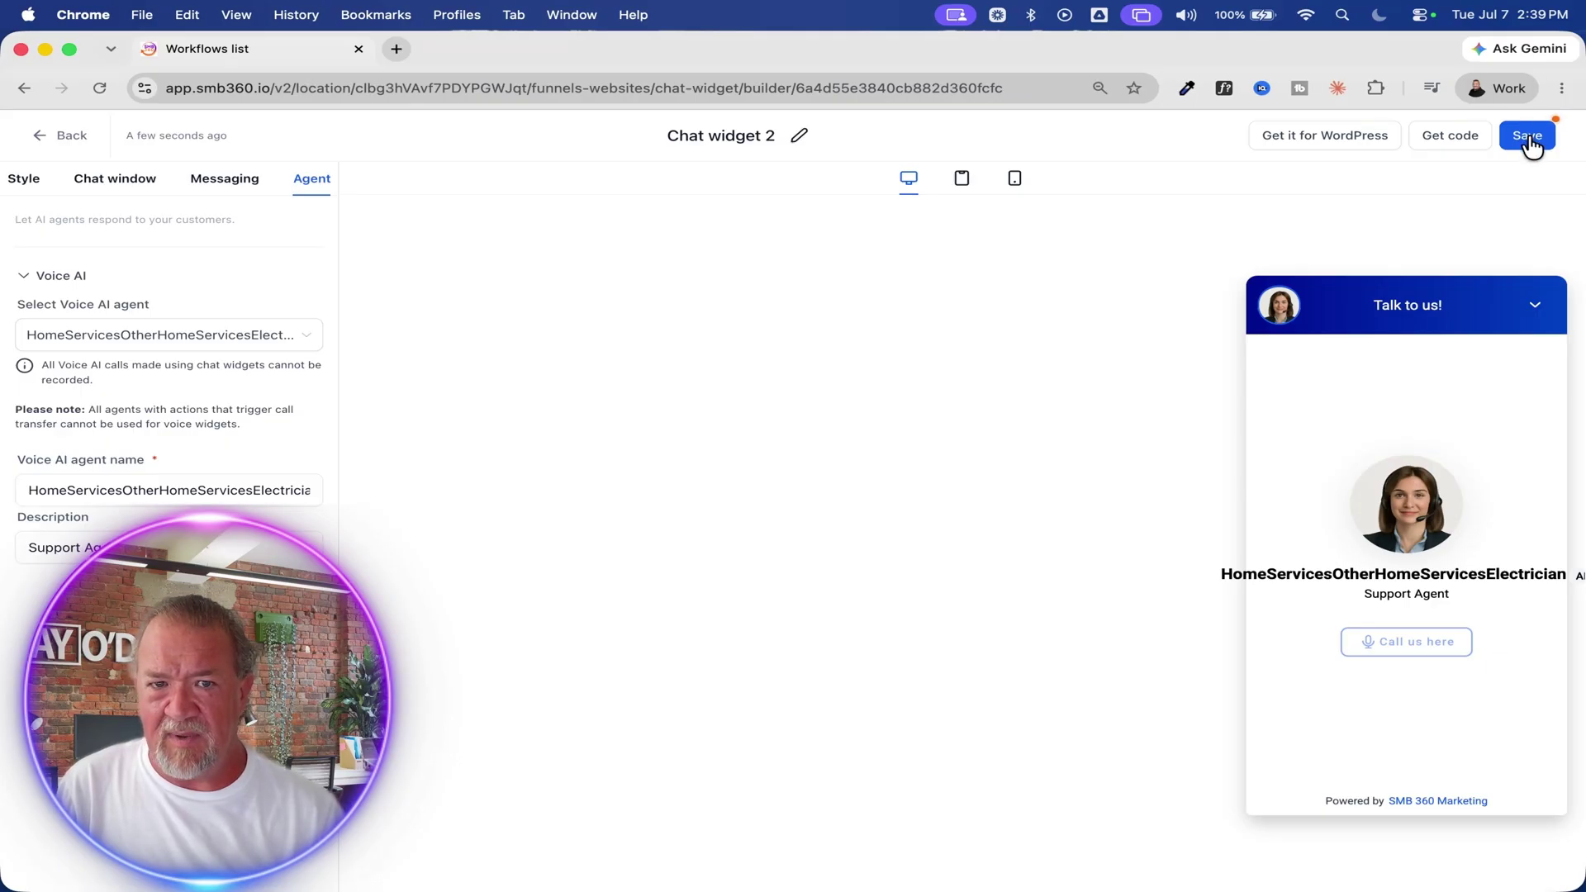
{"action": "left_click", "coordinate": [68, 137]}
{"action": "left_click", "coordinate": [975, 219]}
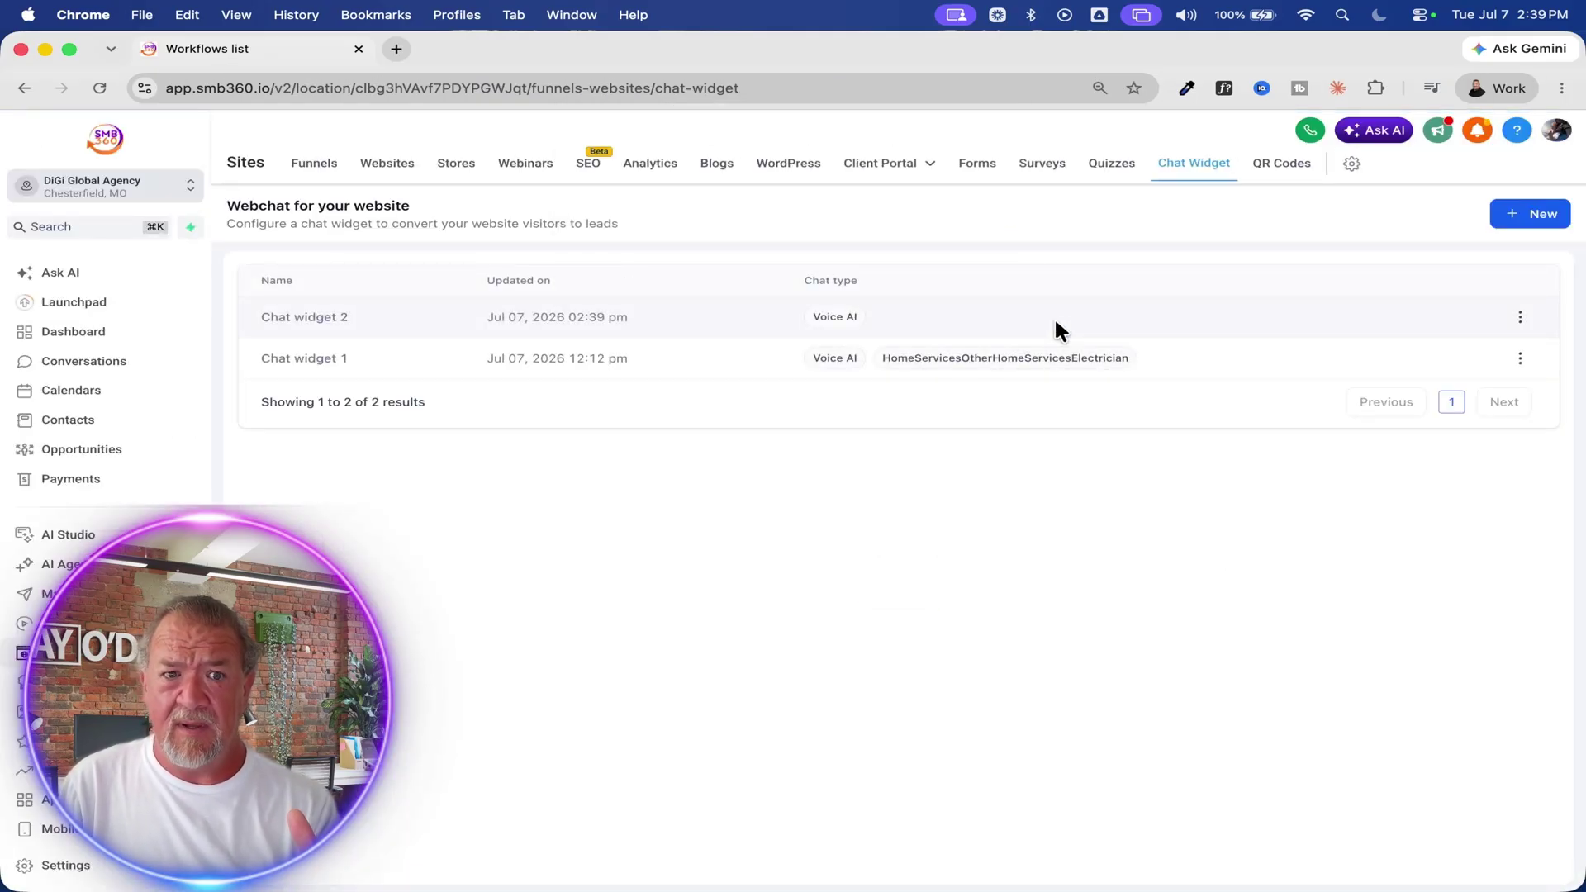
Open the Electrician website's settings and check the available chat widget options, keeping Chat widget 1 selected
{"action": "left_click", "coordinate": [388, 164]}
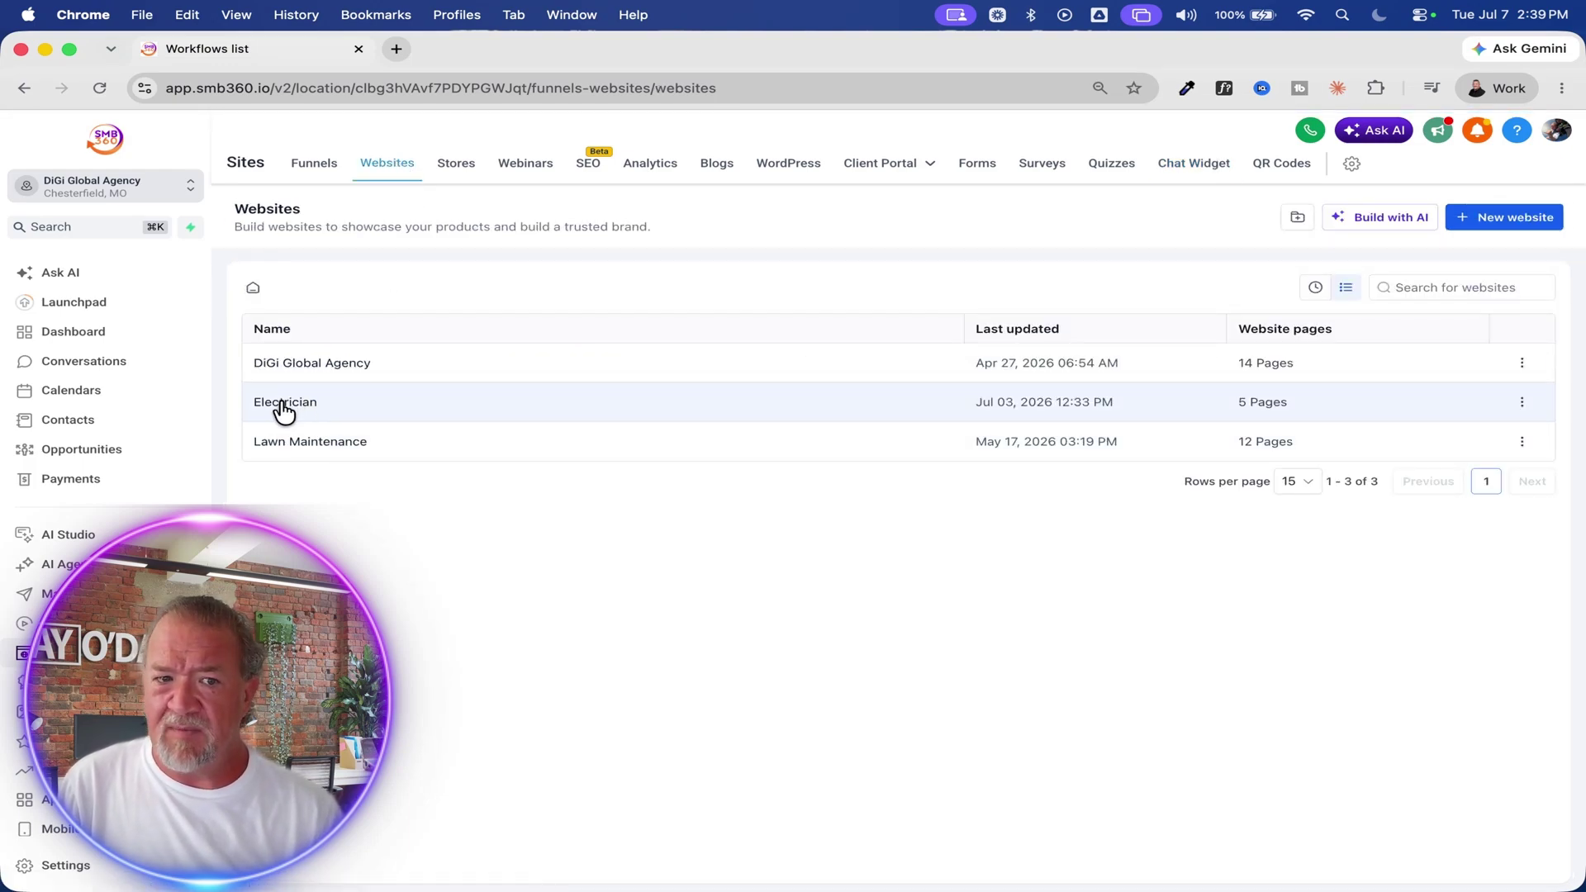
{"action": "left_click", "coordinate": [285, 404]}
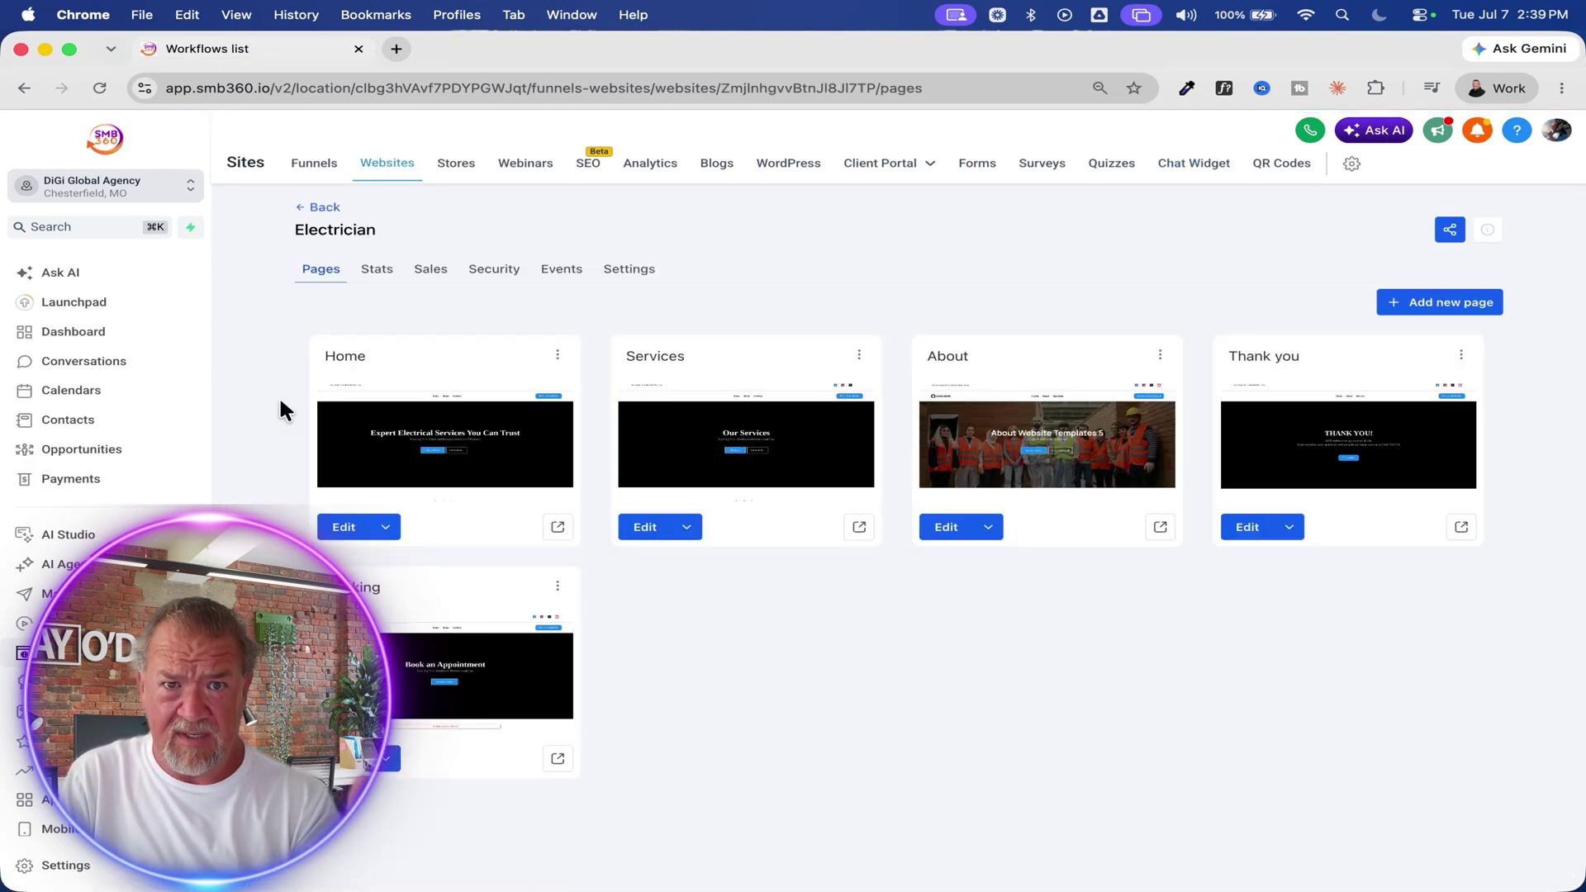
{"action": "left_click", "coordinate": [641, 272]}
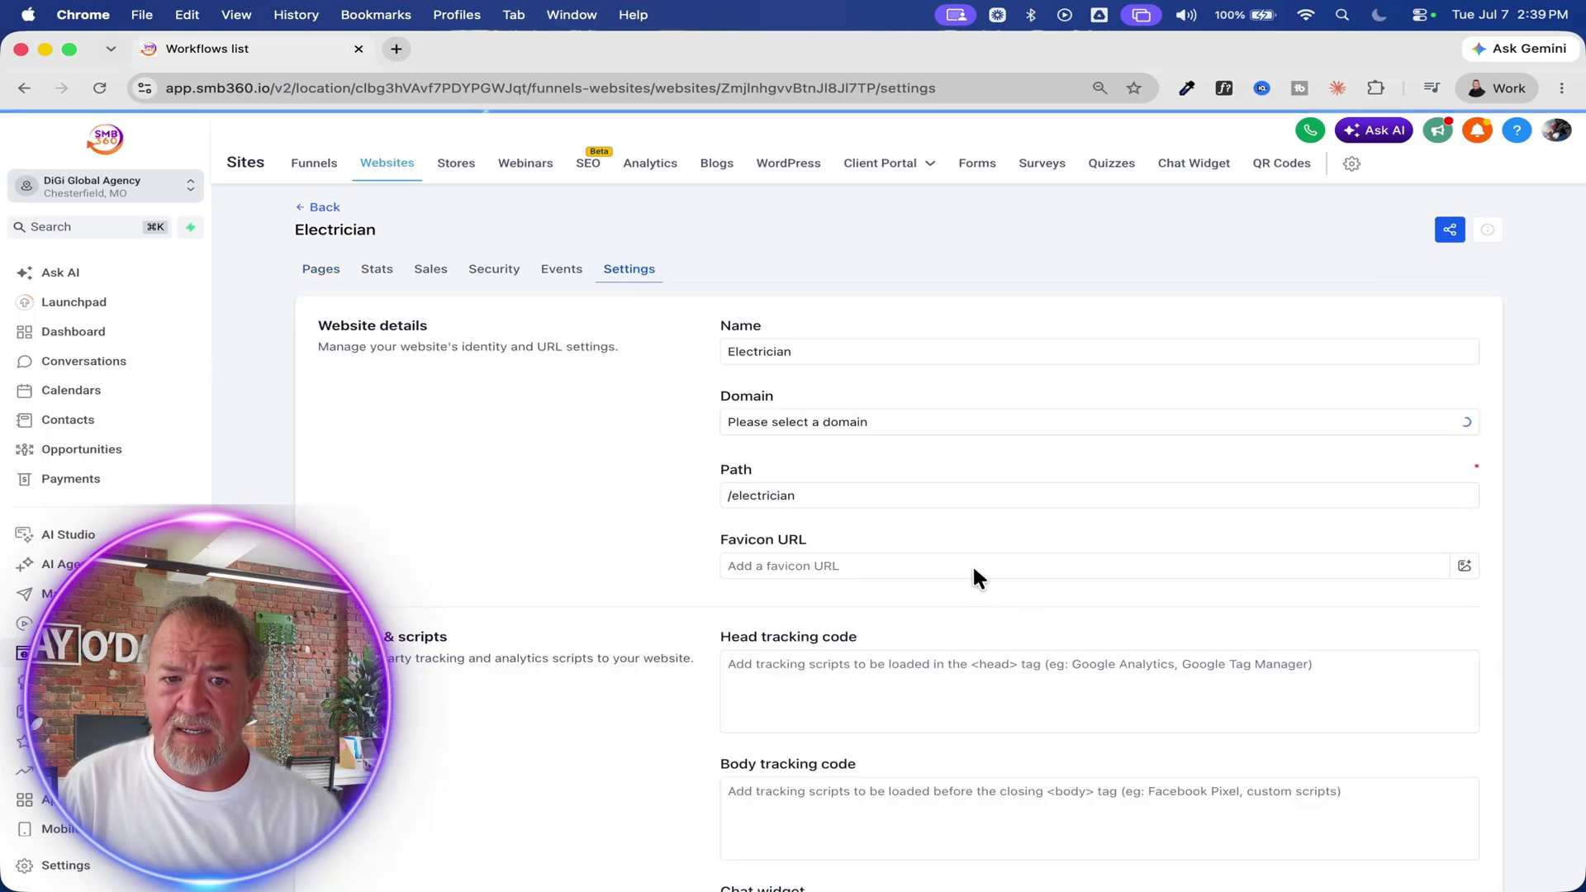
{"action": "scroll", "coordinate": [1022, 611], "scroll_direction": "down", "scroll_amount": 10}
{"action": "left_click", "coordinate": [832, 388]}
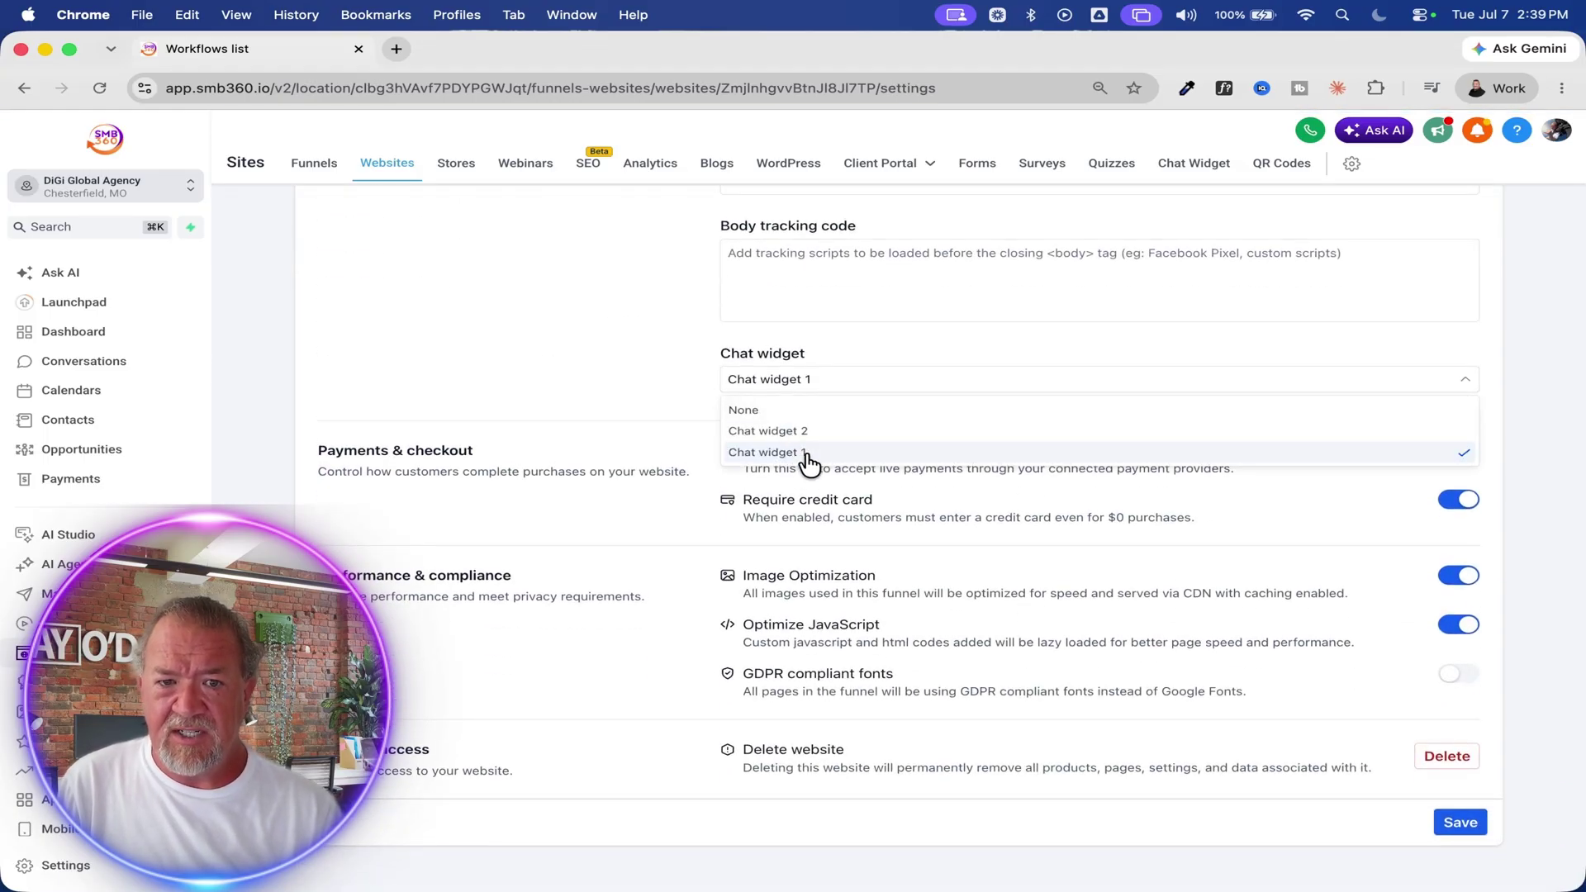
{"action": "left_click", "coordinate": [895, 330]}
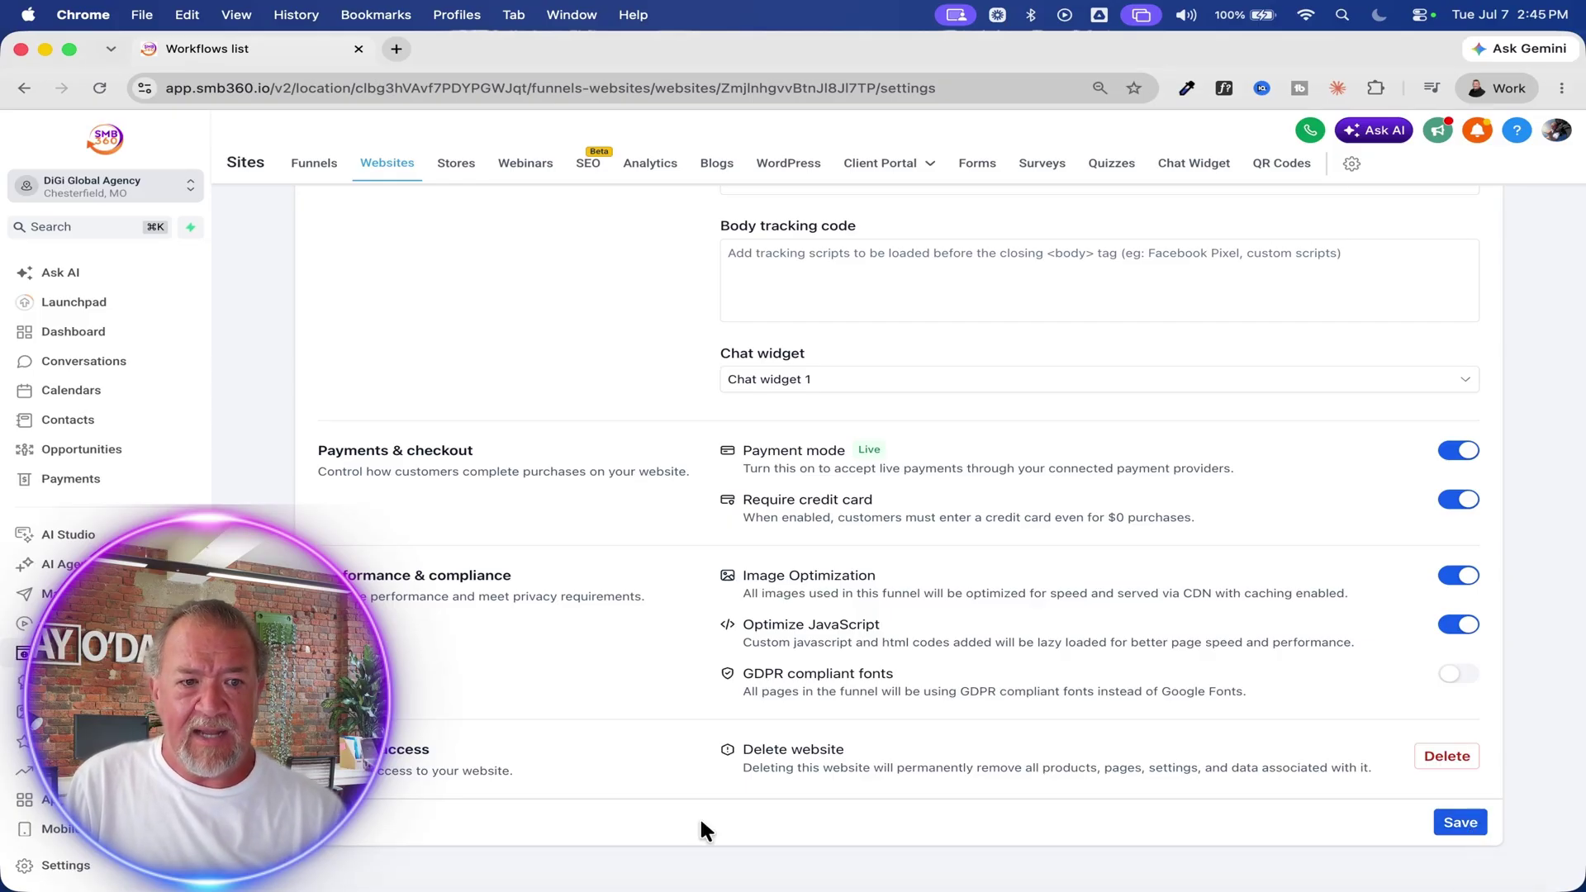
Open the Appointment Confirmation + Reminder workflow and examine its trigger, confirmation email and 24-hour reminder steps
{"action": "left_click", "coordinate": [73, 623]}
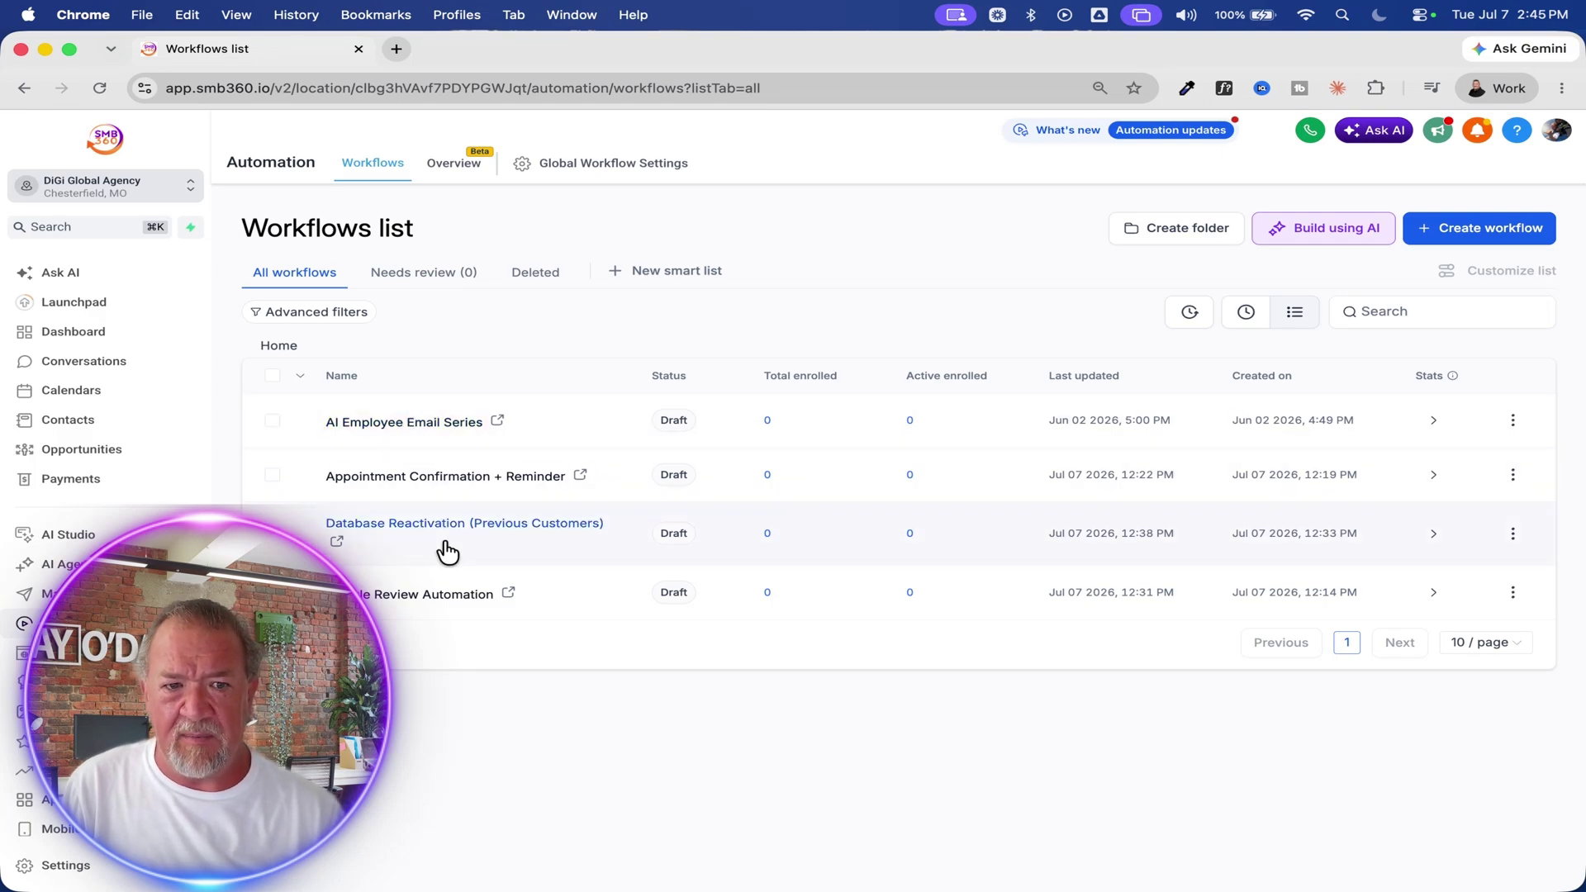
{"action": "left_click", "coordinate": [425, 478]}
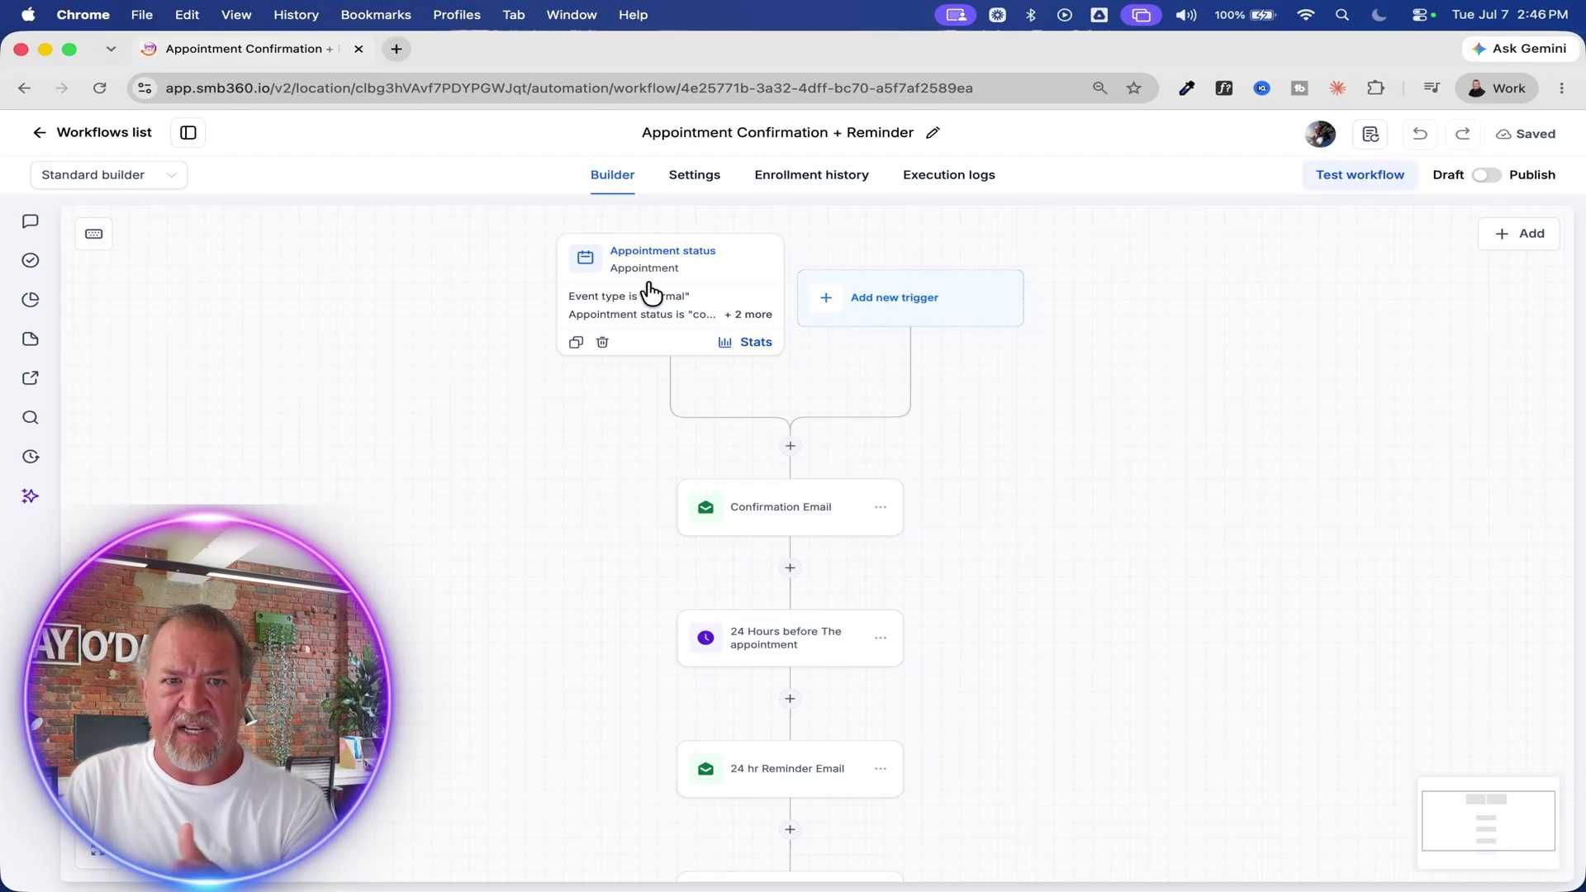
{"action": "scroll", "coordinate": [807, 397], "scroll_direction": "down", "scroll_amount": 3}
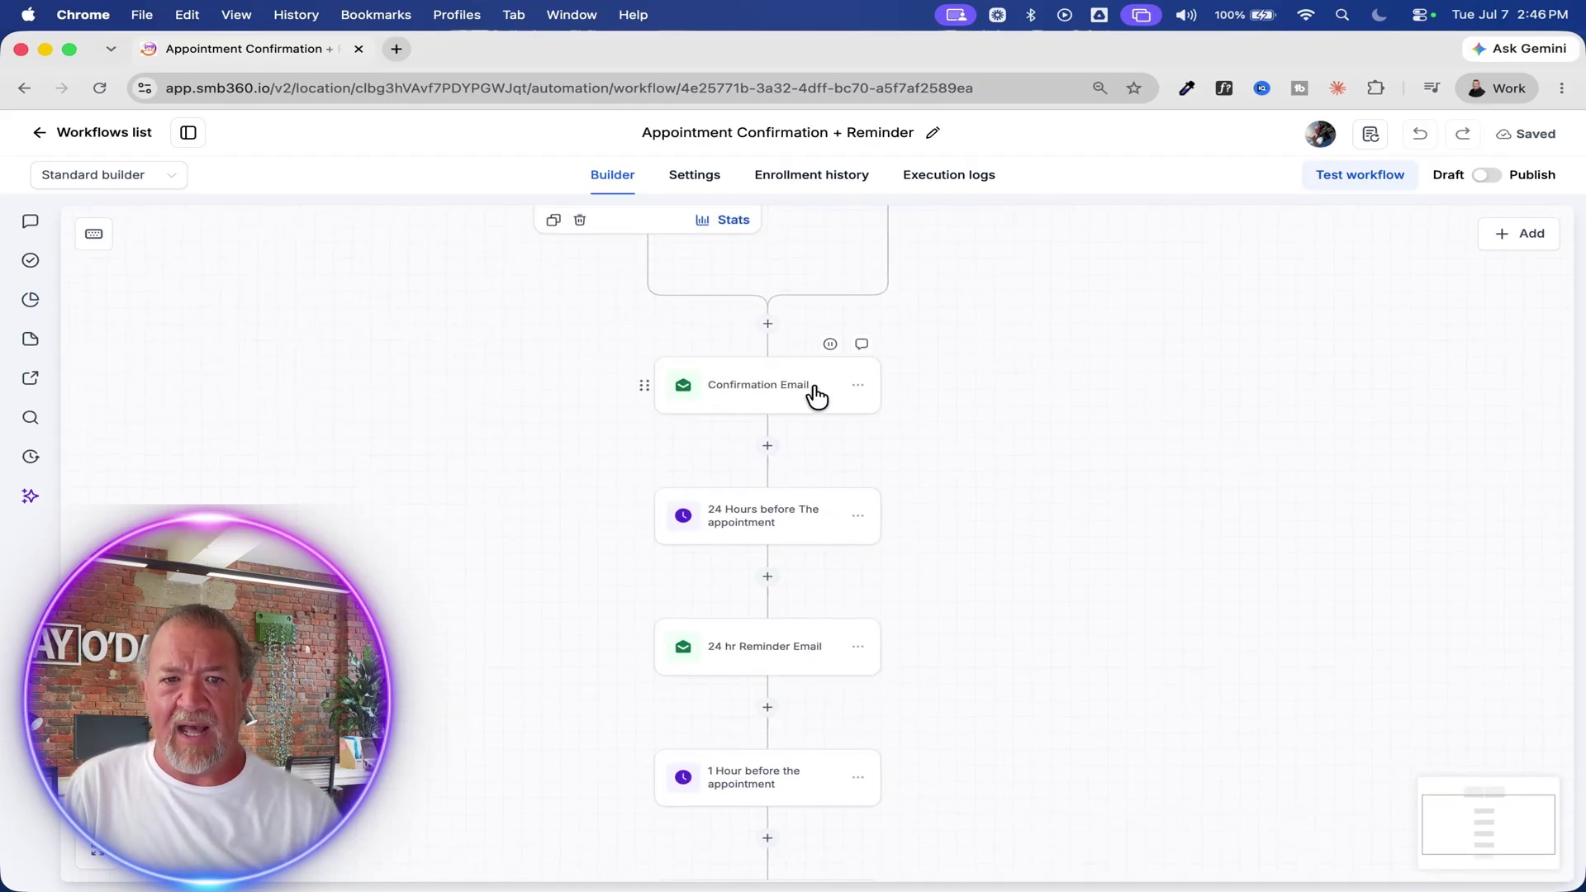
{"action": "scroll", "coordinate": [811, 396], "scroll_direction": "up", "scroll_amount": 5}
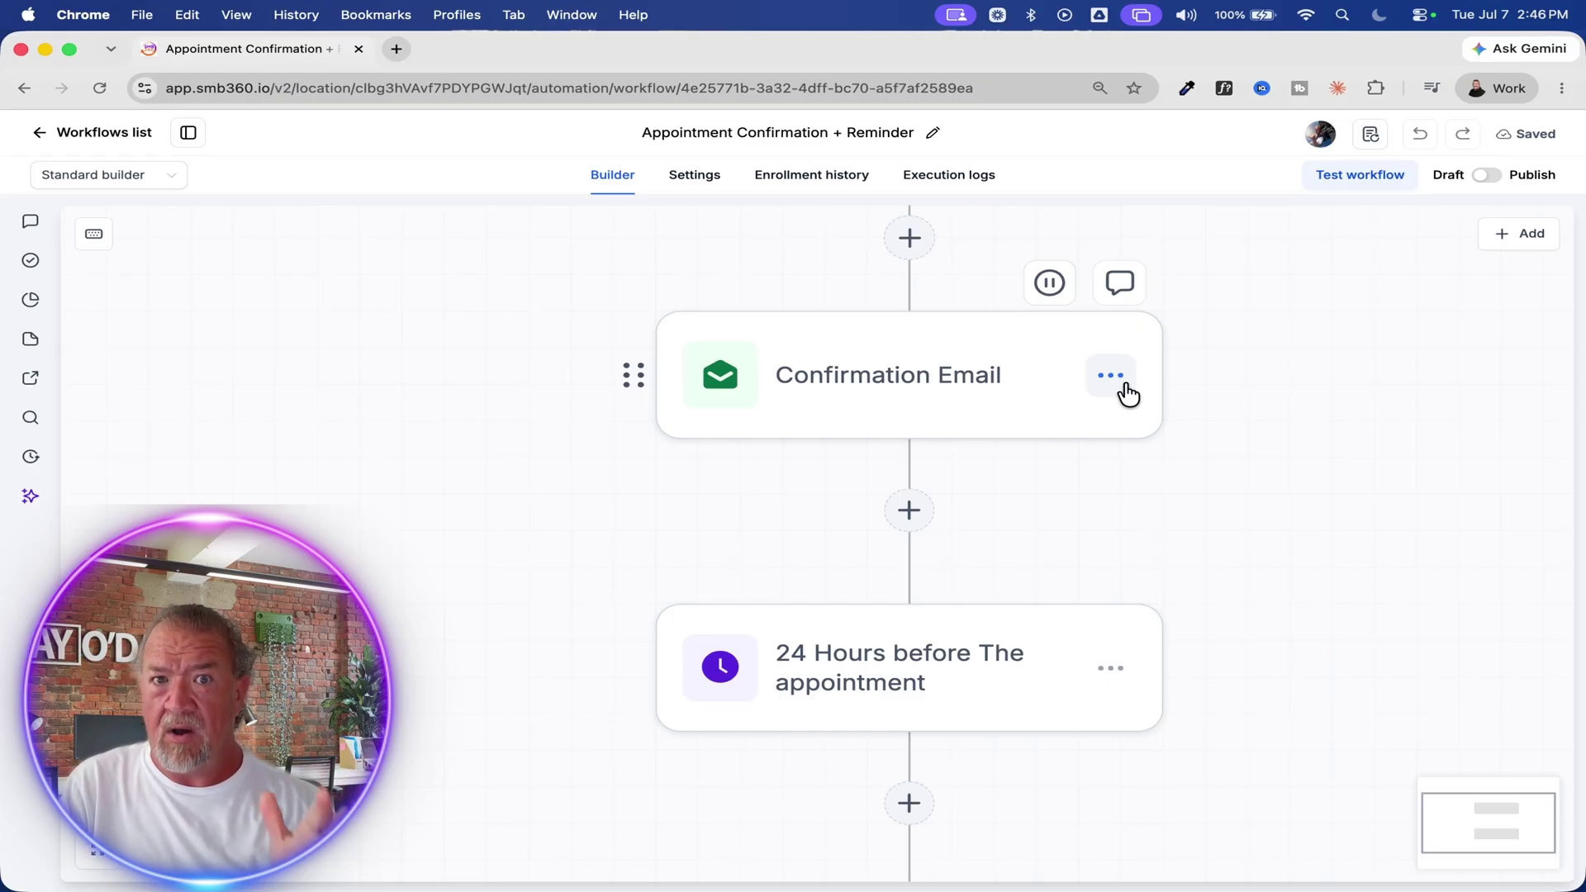
{"action": "scroll", "coordinate": [941, 388], "scroll_direction": "down", "scroll_amount": 5}
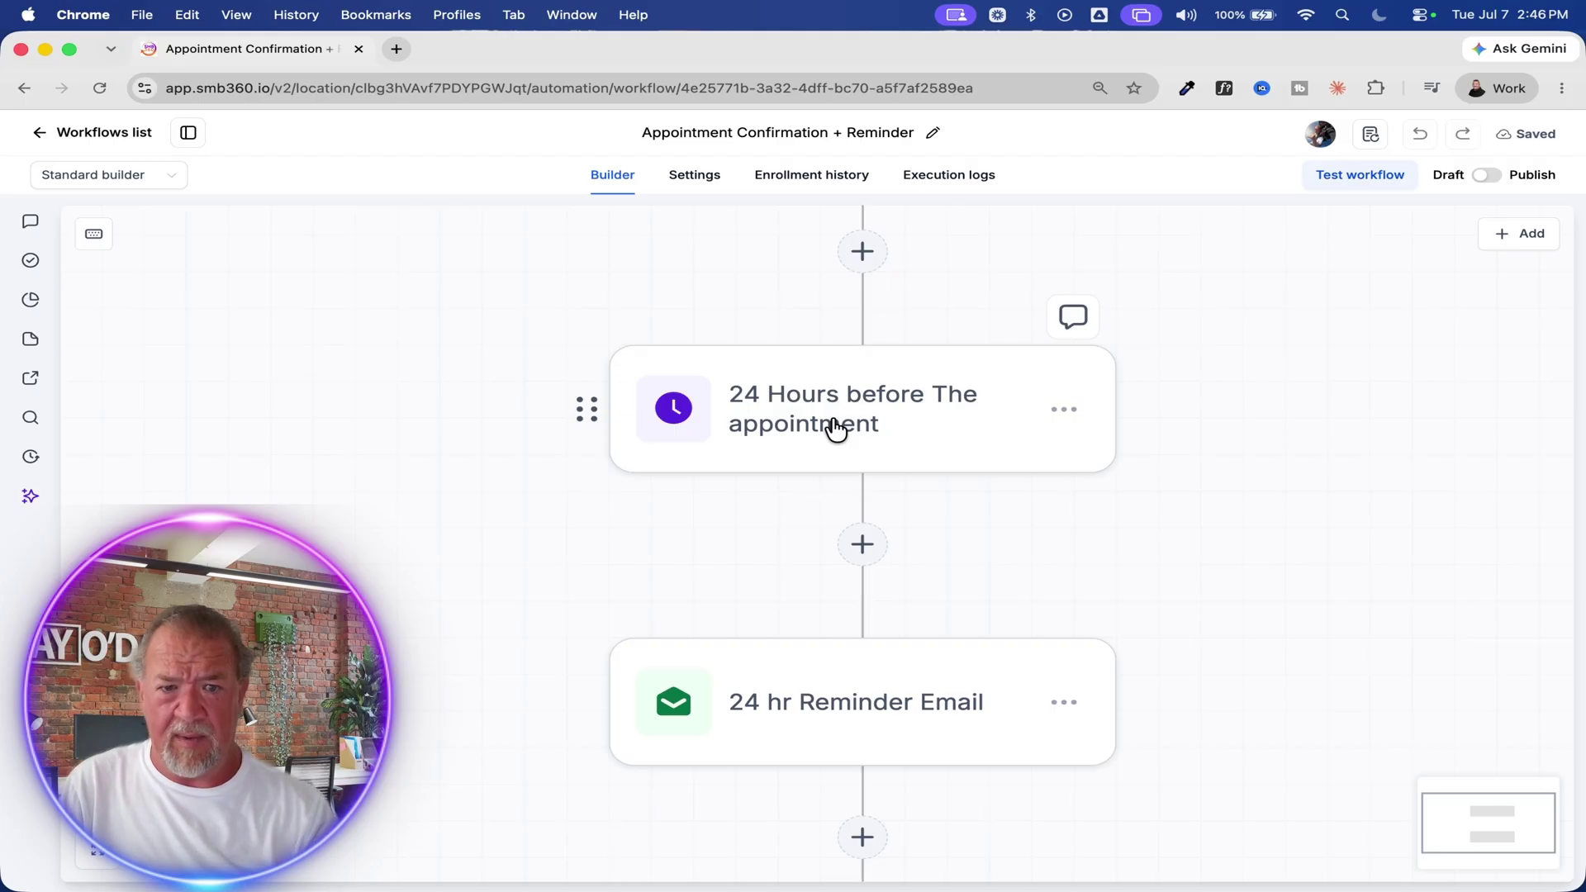
{"action": "scroll", "coordinate": [833, 426], "scroll_direction": "down", "scroll_amount": 3}
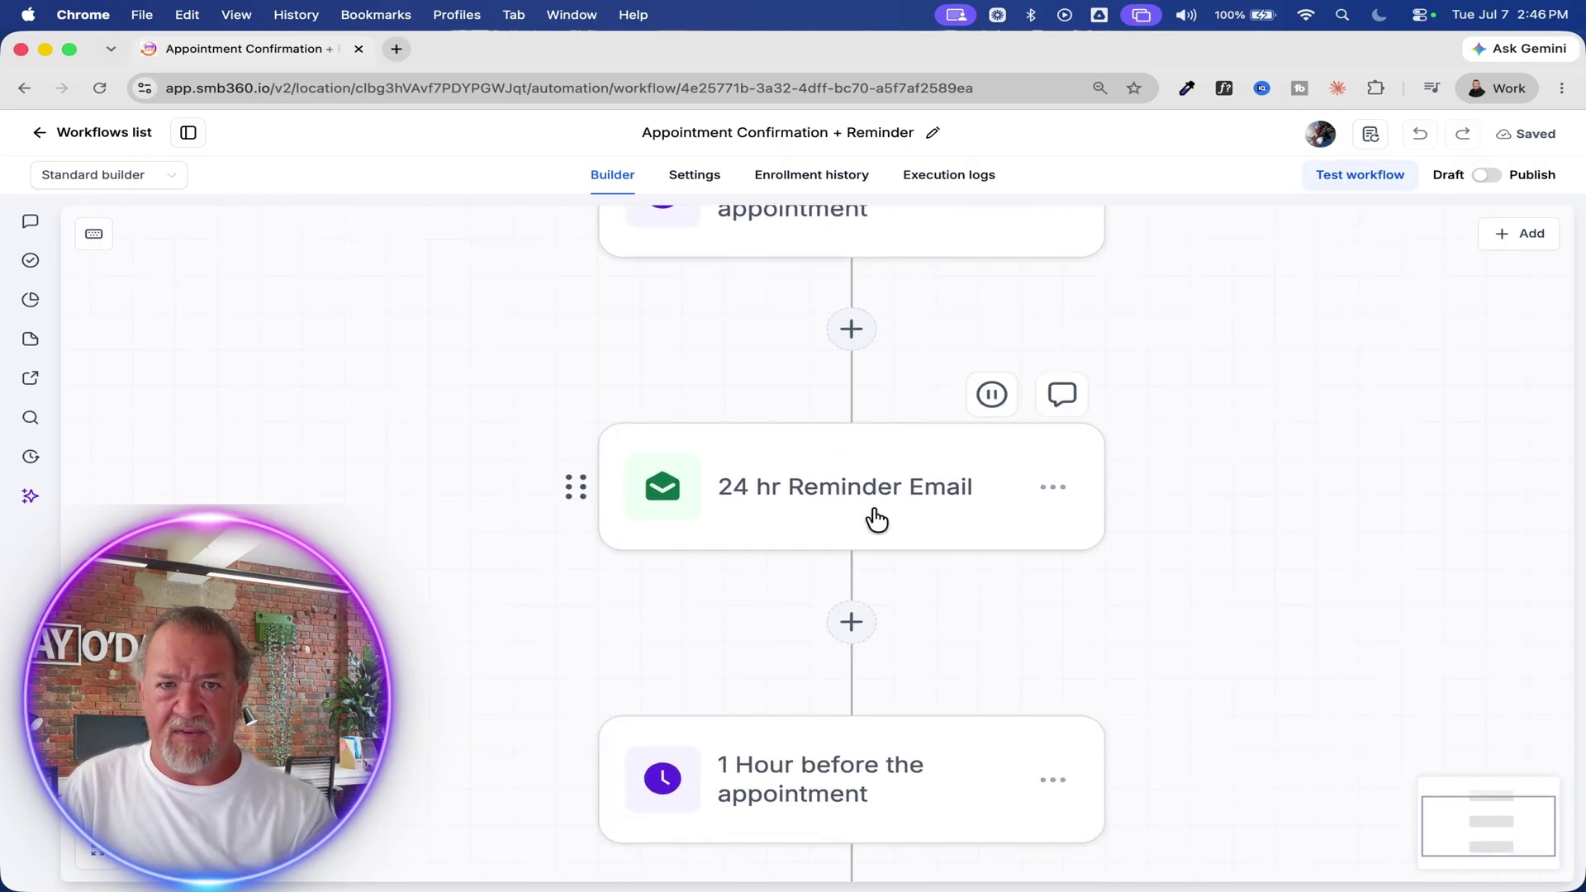
{"action": "scroll", "coordinate": [877, 520], "scroll_direction": "down", "scroll_amount": 5}
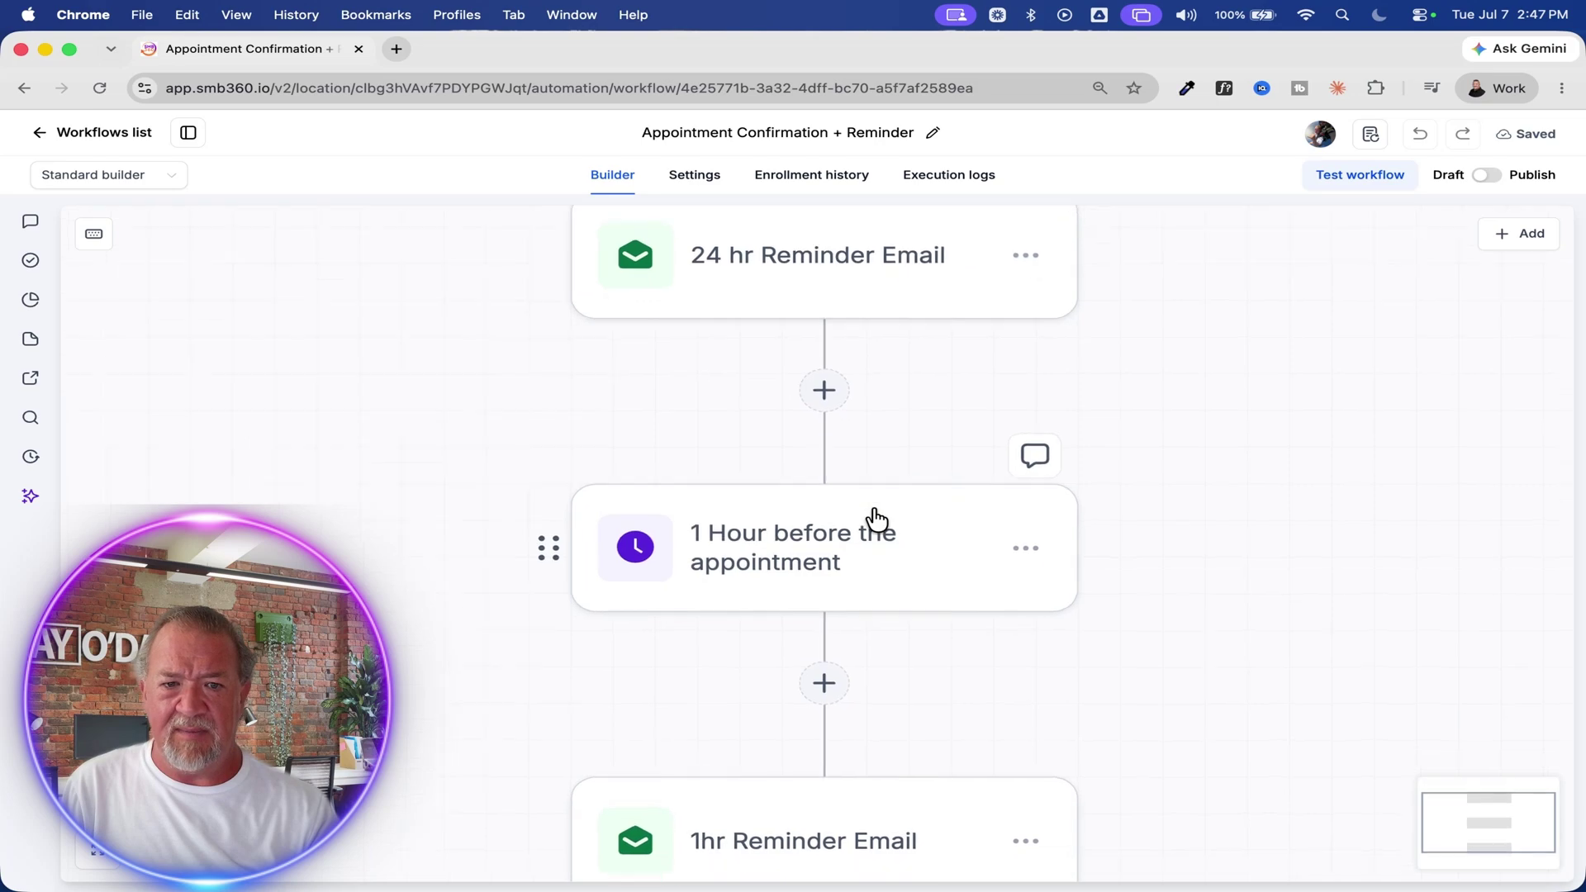
Examine the workflow's 1-hour and 5-minute email and SMS reminders and the waits between them
{"action": "mouse_move", "coordinate": [796, 364]}
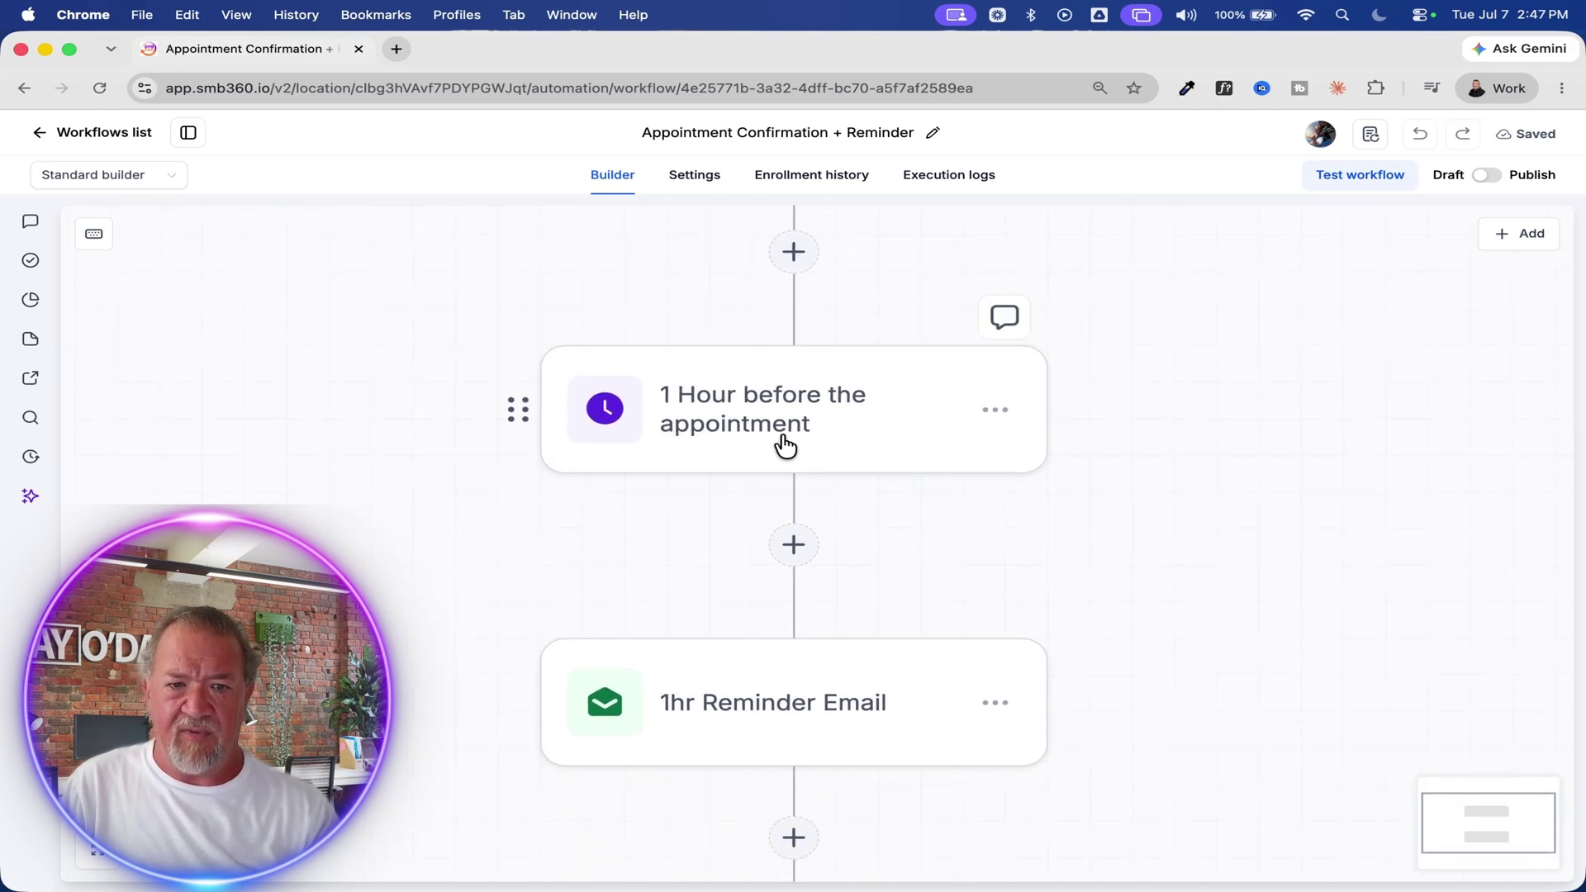
{"action": "scroll", "coordinate": [785, 449], "scroll_direction": "down", "scroll_amount": 3}
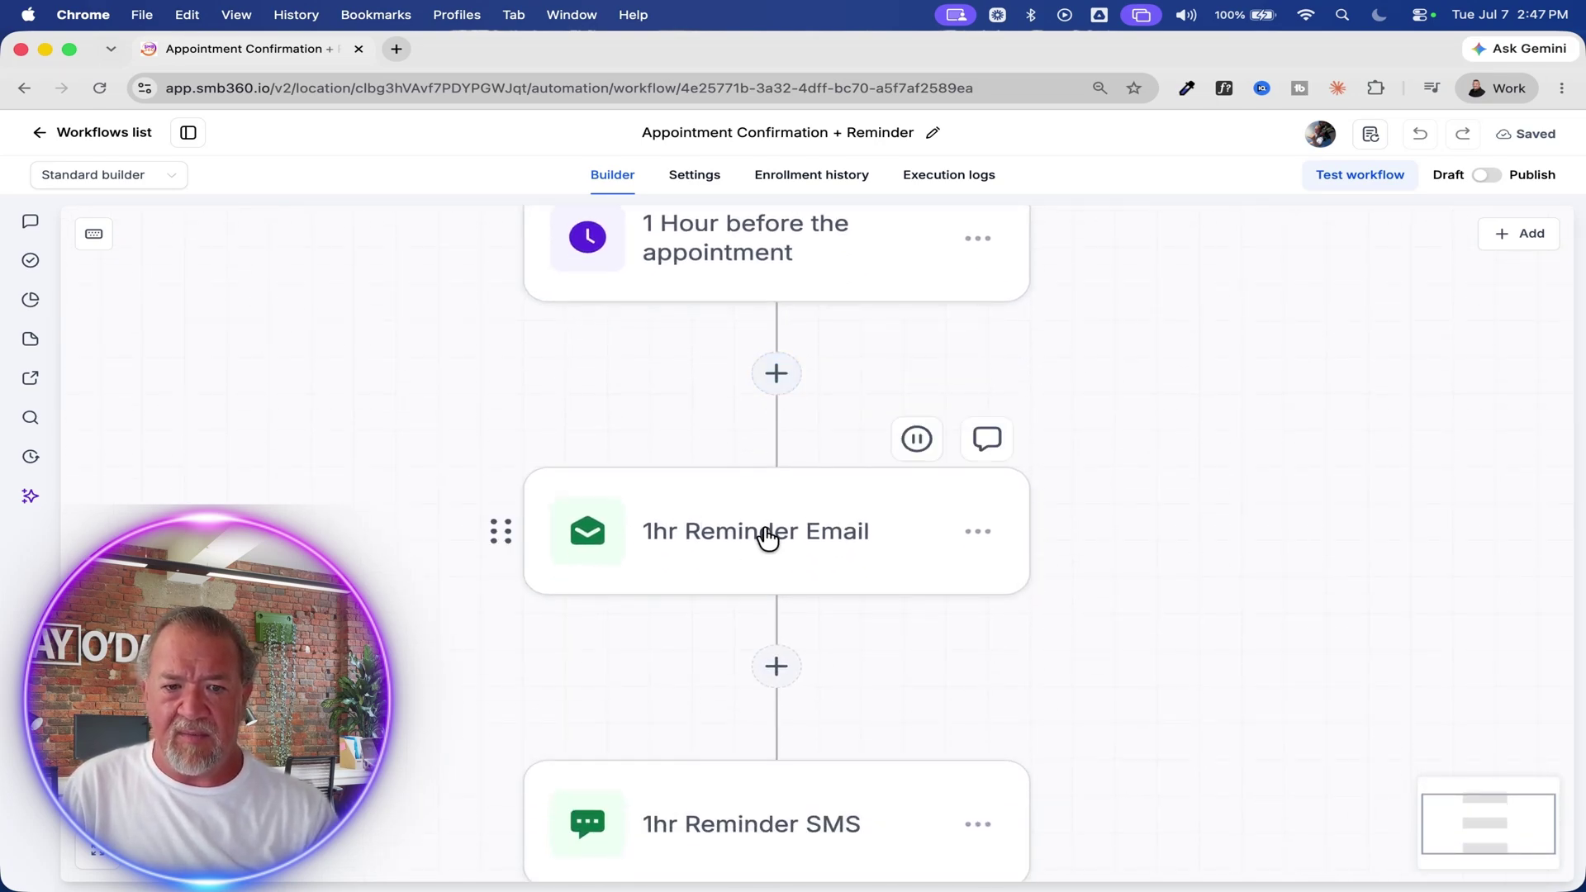
{"action": "scroll", "coordinate": [765, 535], "scroll_direction": "down", "scroll_amount": 4}
{"action": "scroll", "coordinate": [764, 526], "scroll_direction": "down", "scroll_amount": 1}
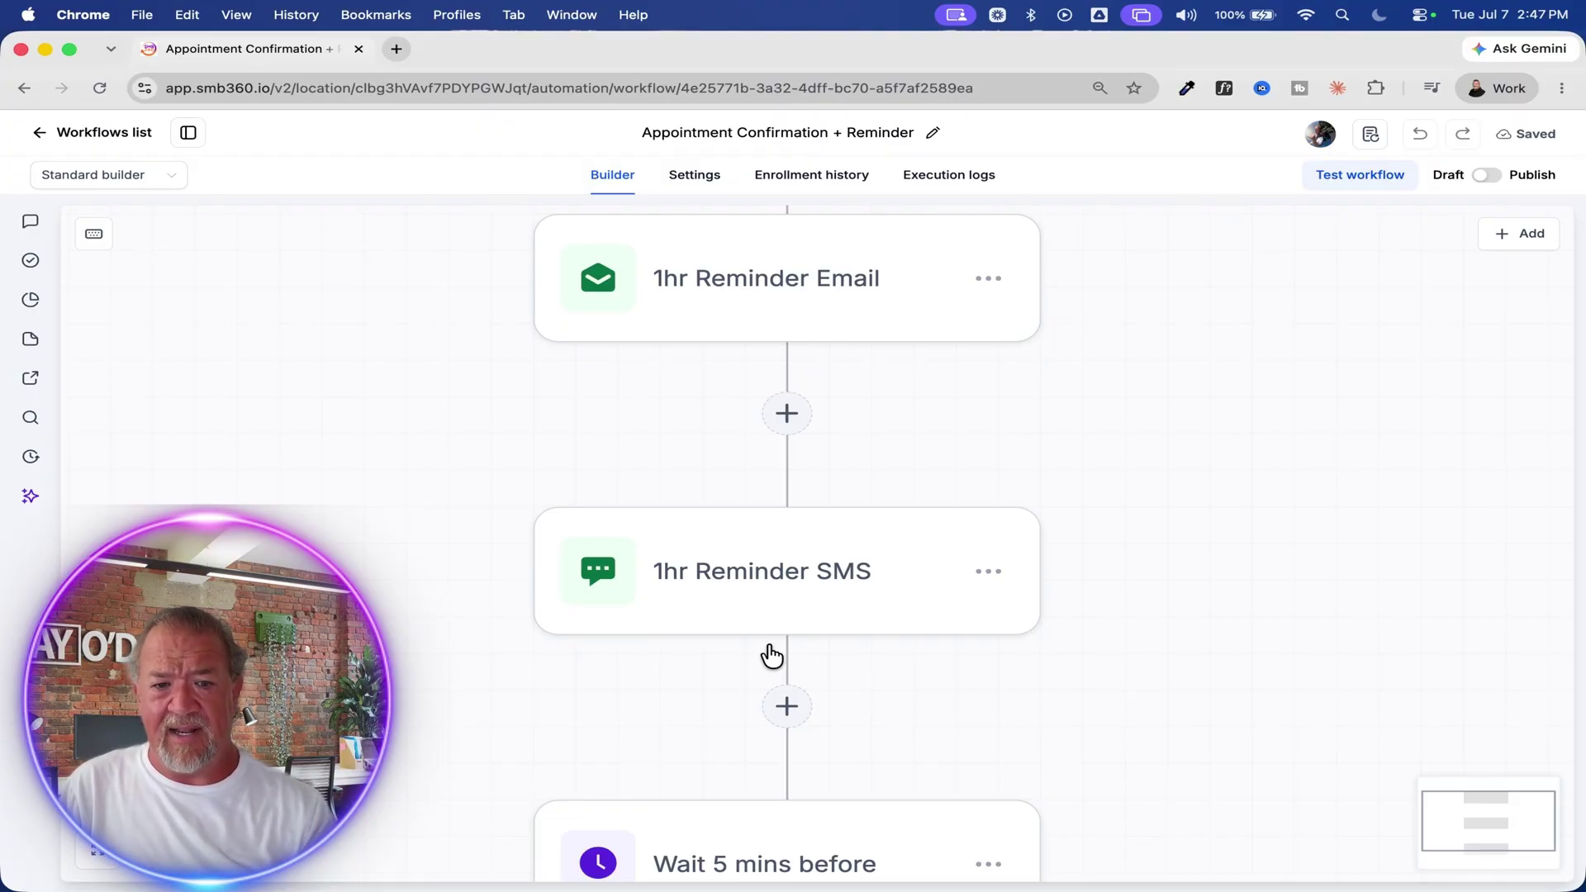
{"action": "scroll", "coordinate": [770, 656], "scroll_direction": "down", "scroll_amount": 5}
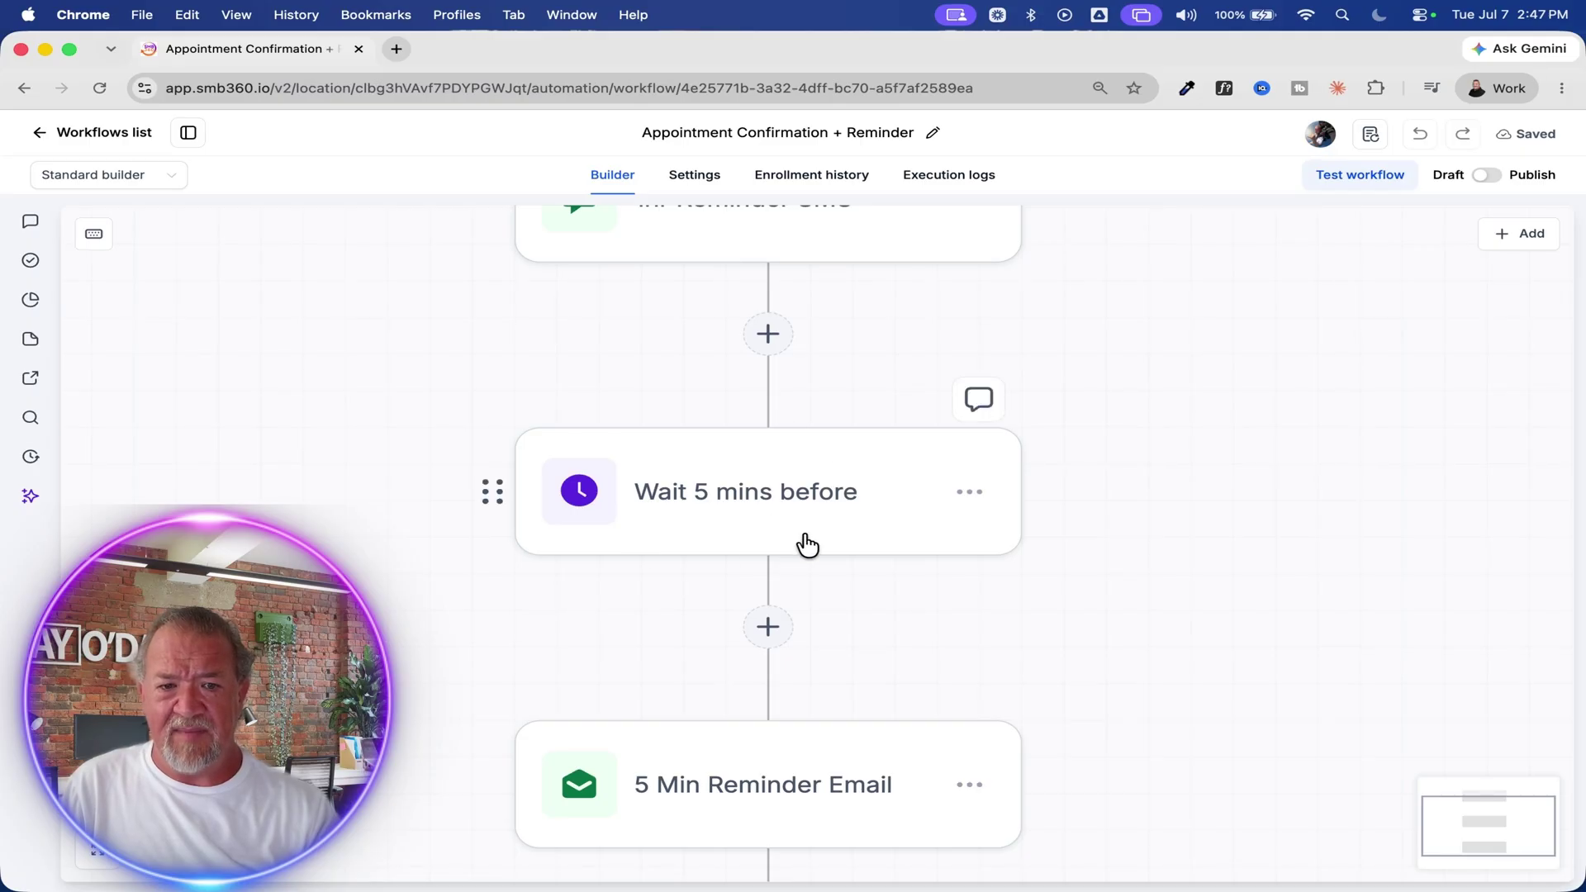
{"action": "scroll", "coordinate": [807, 545], "scroll_direction": "down", "scroll_amount": 5}
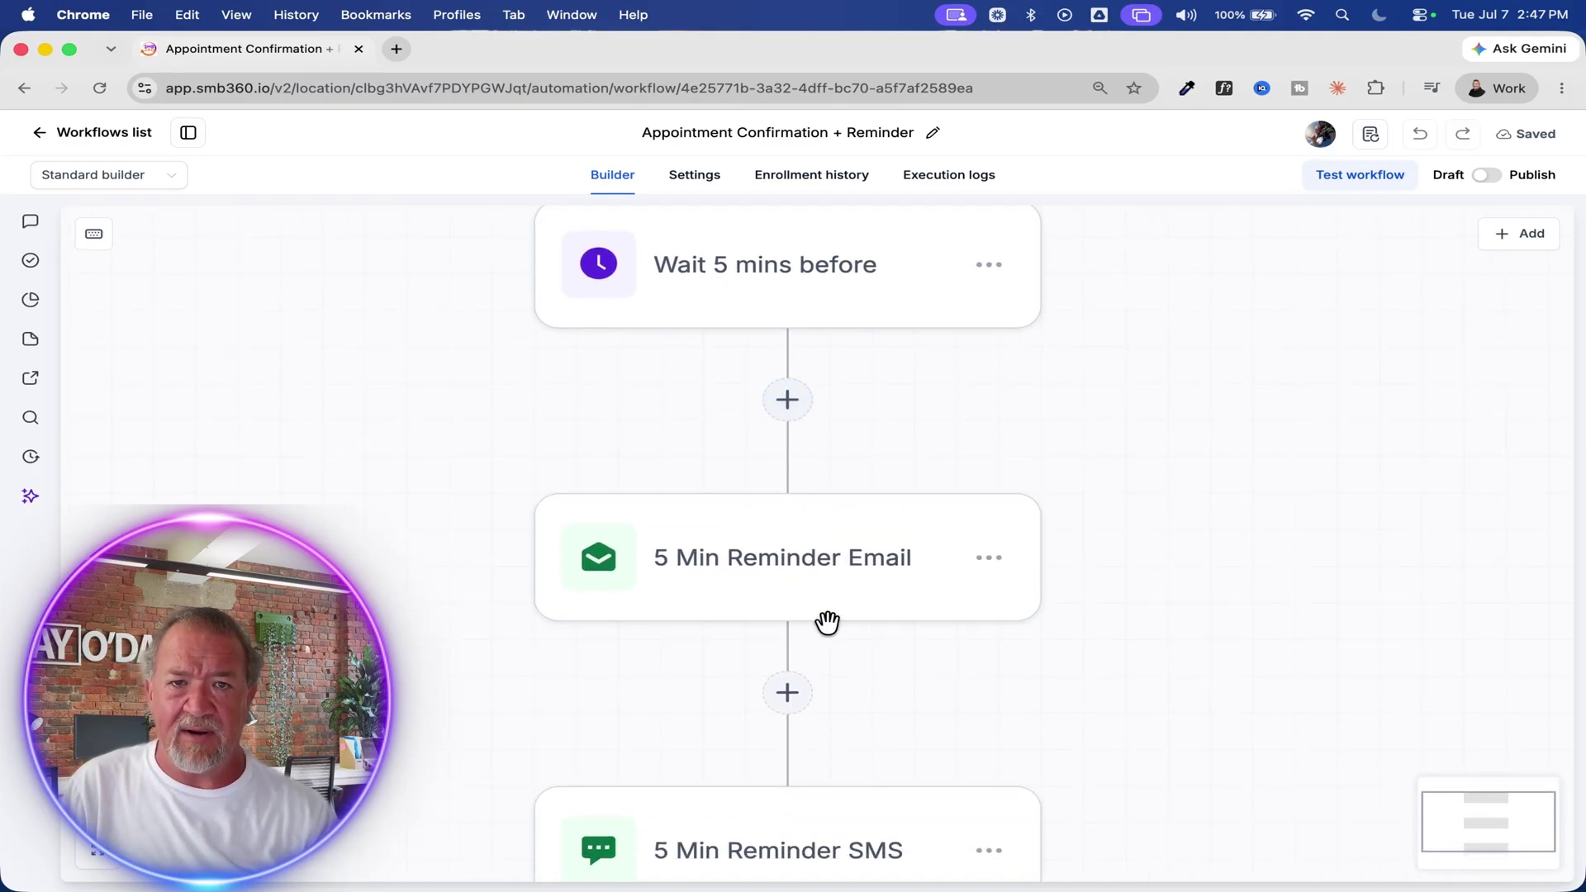
{"action": "scroll", "coordinate": [827, 622], "scroll_direction": "down", "scroll_amount": 6}
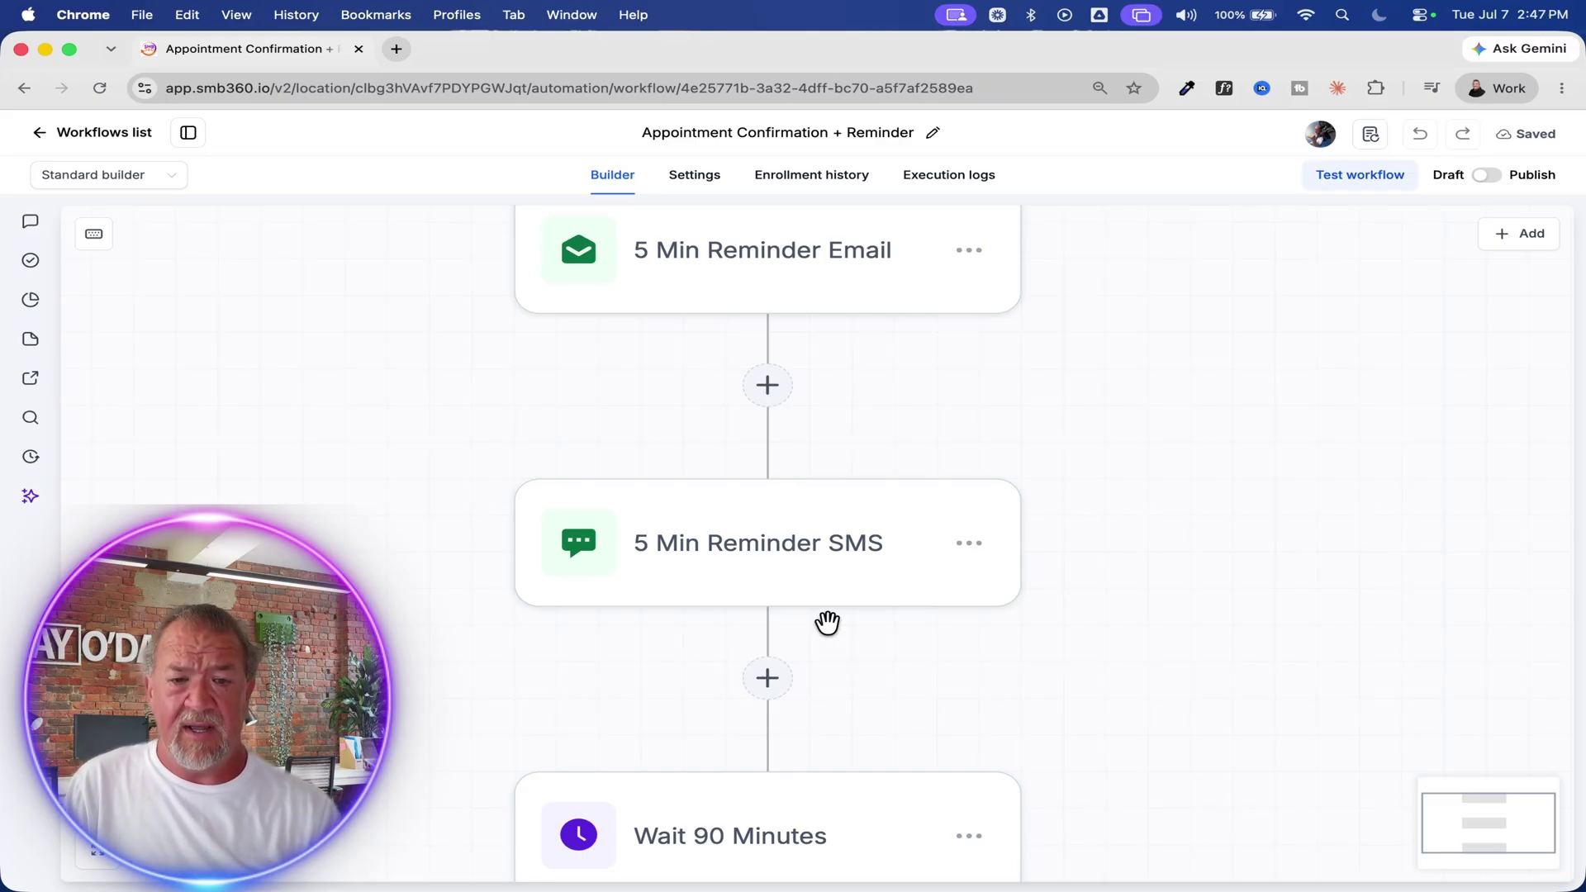
{"action": "scroll", "coordinate": [827, 622], "scroll_direction": "down", "scroll_amount": 1}
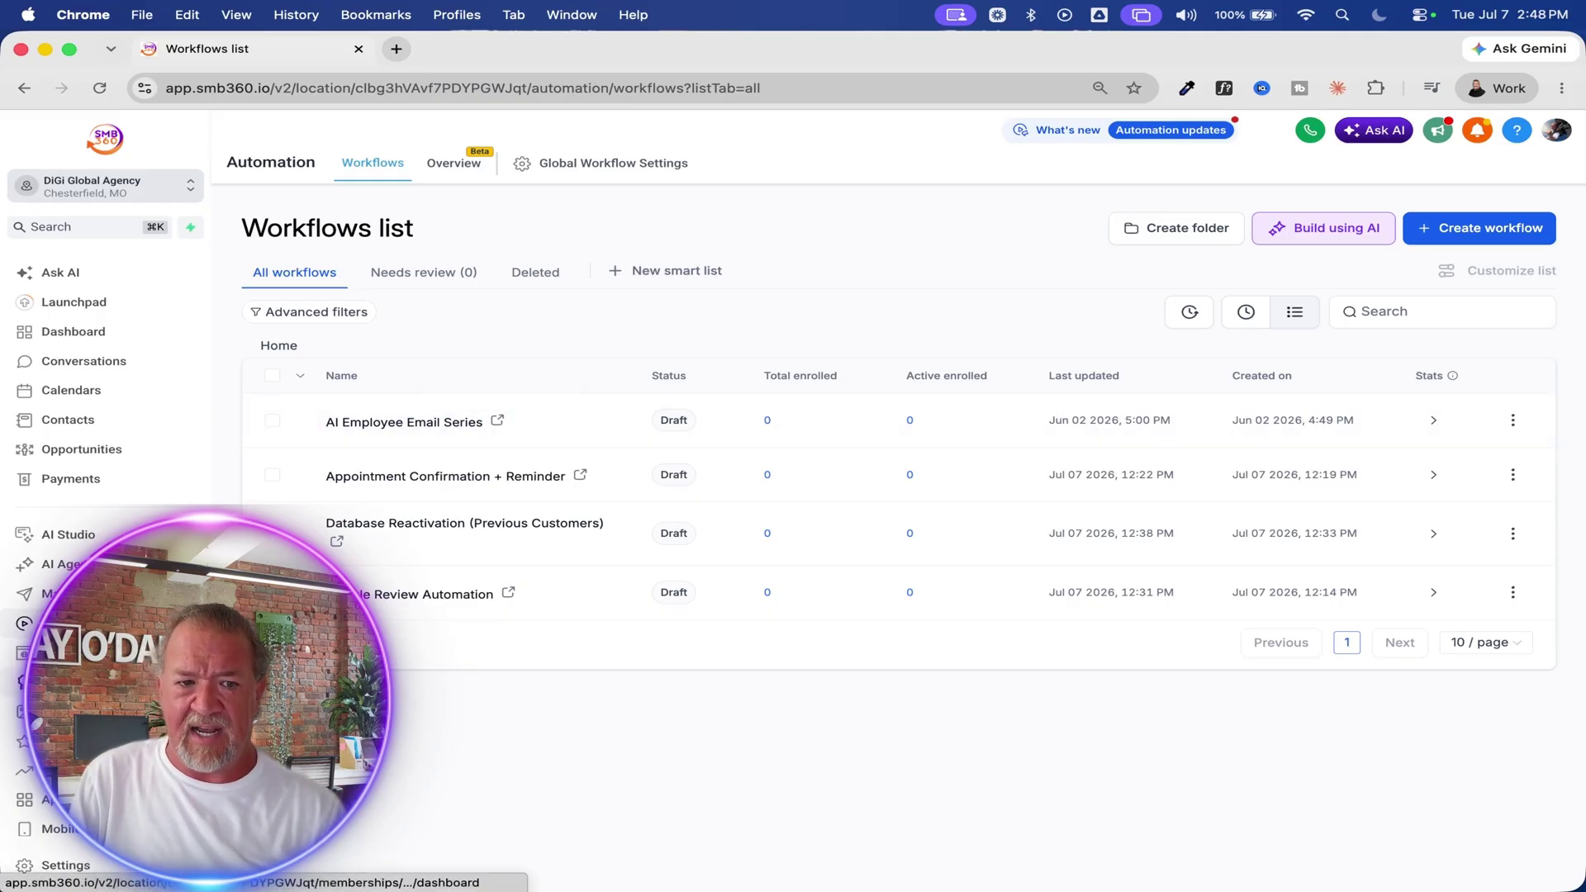
Open the Reputation section and view its review Requests list and Video Testimonials overview
{"action": "scroll", "coordinate": [86, 736], "scroll_direction": "up", "scroll_amount": 5}
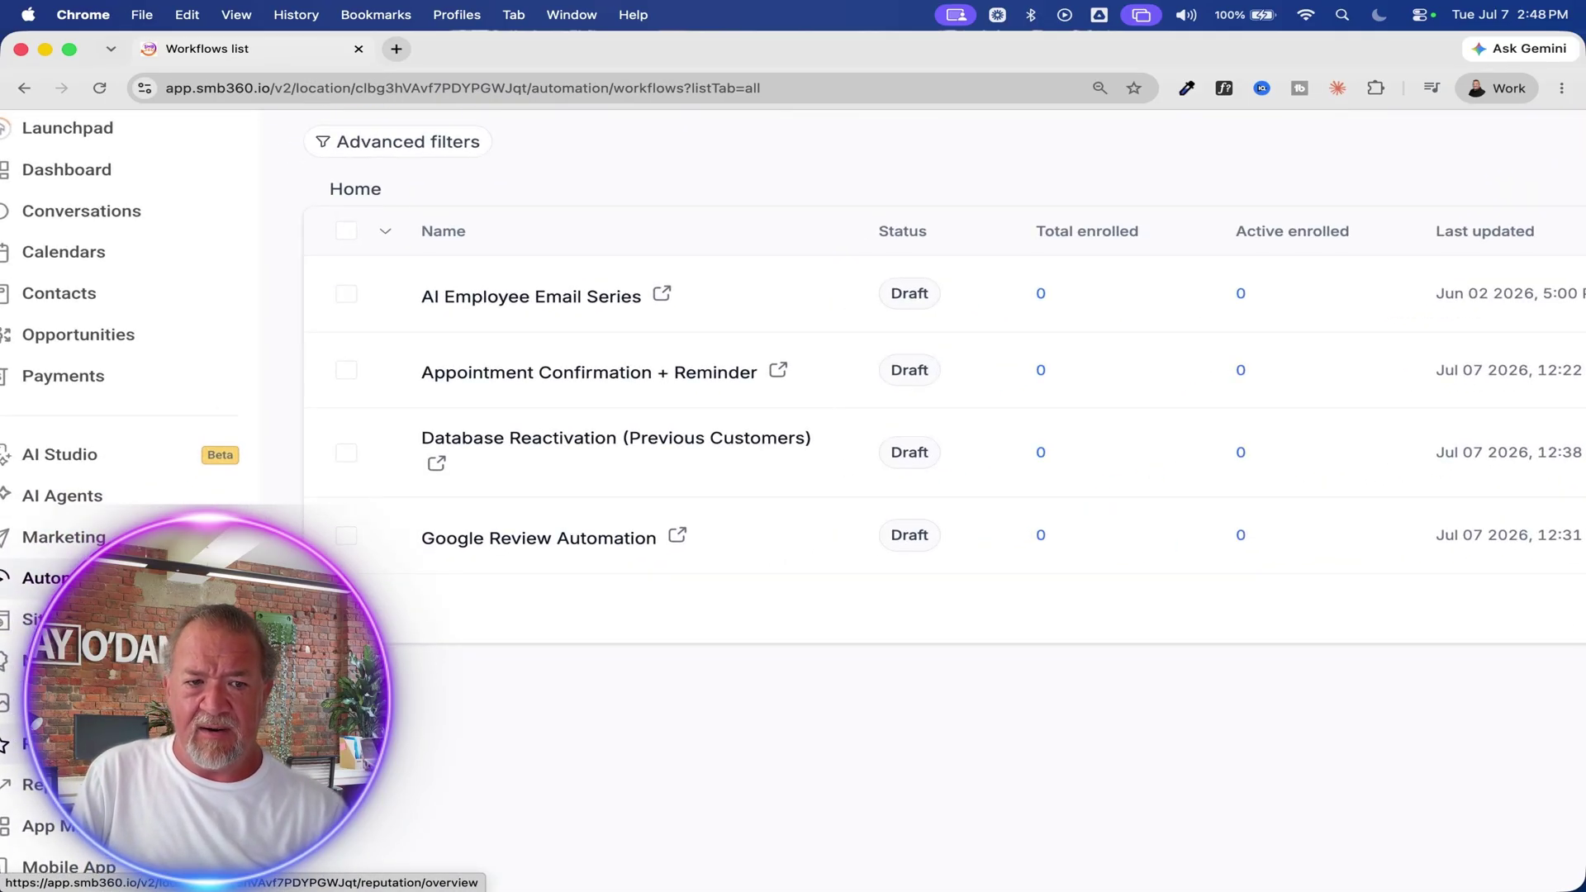
{"action": "scroll", "coordinate": [86, 776], "scroll_direction": "down", "scroll_amount": 1}
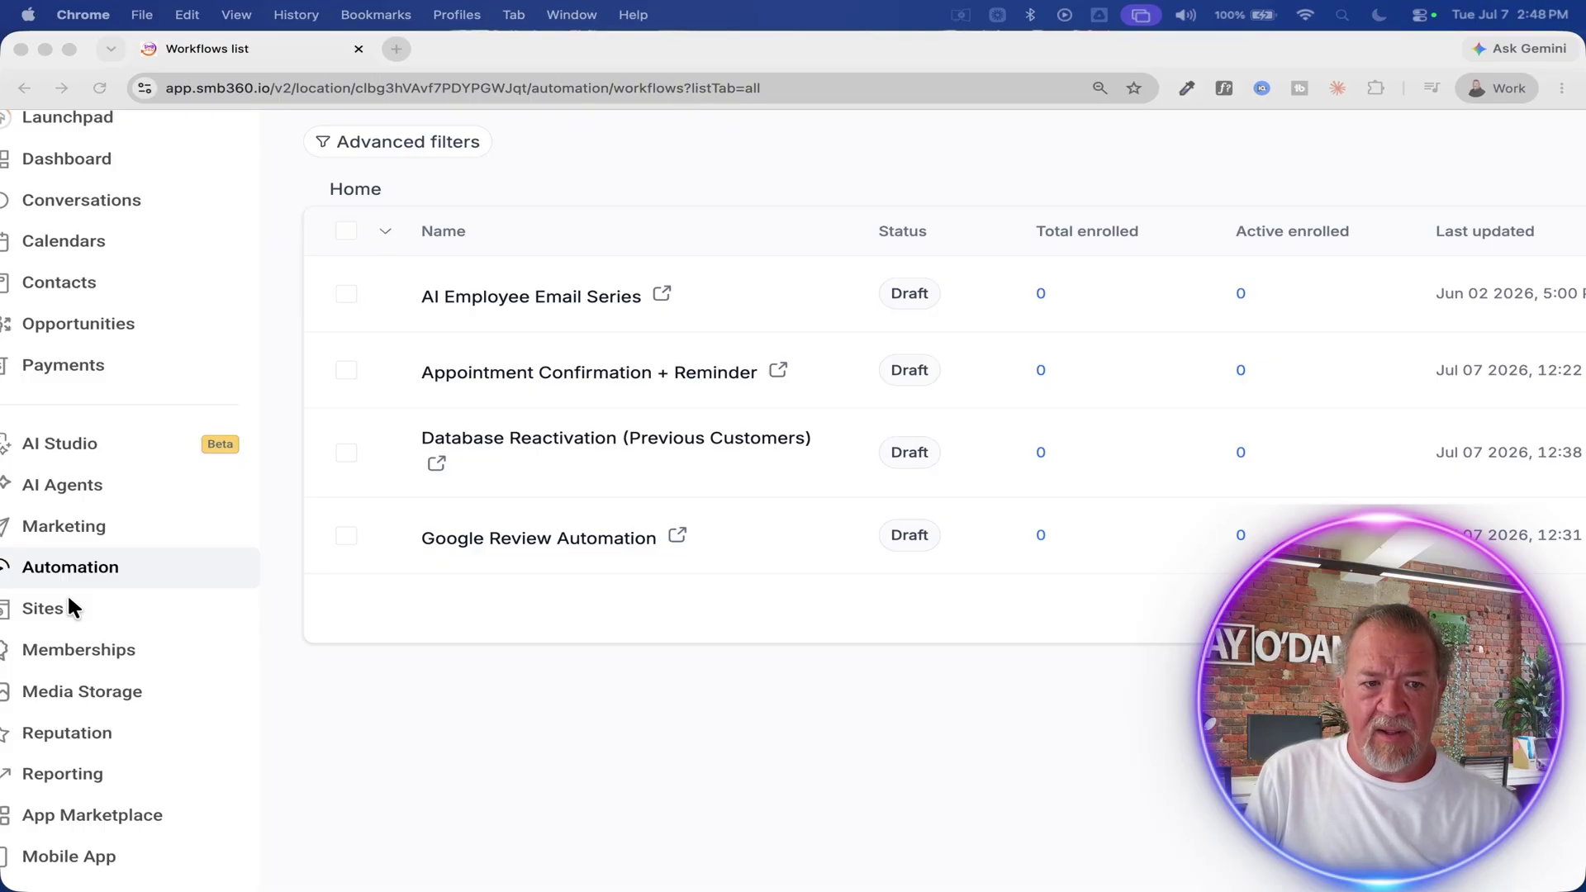
{"action": "left_click", "coordinate": [77, 567]}
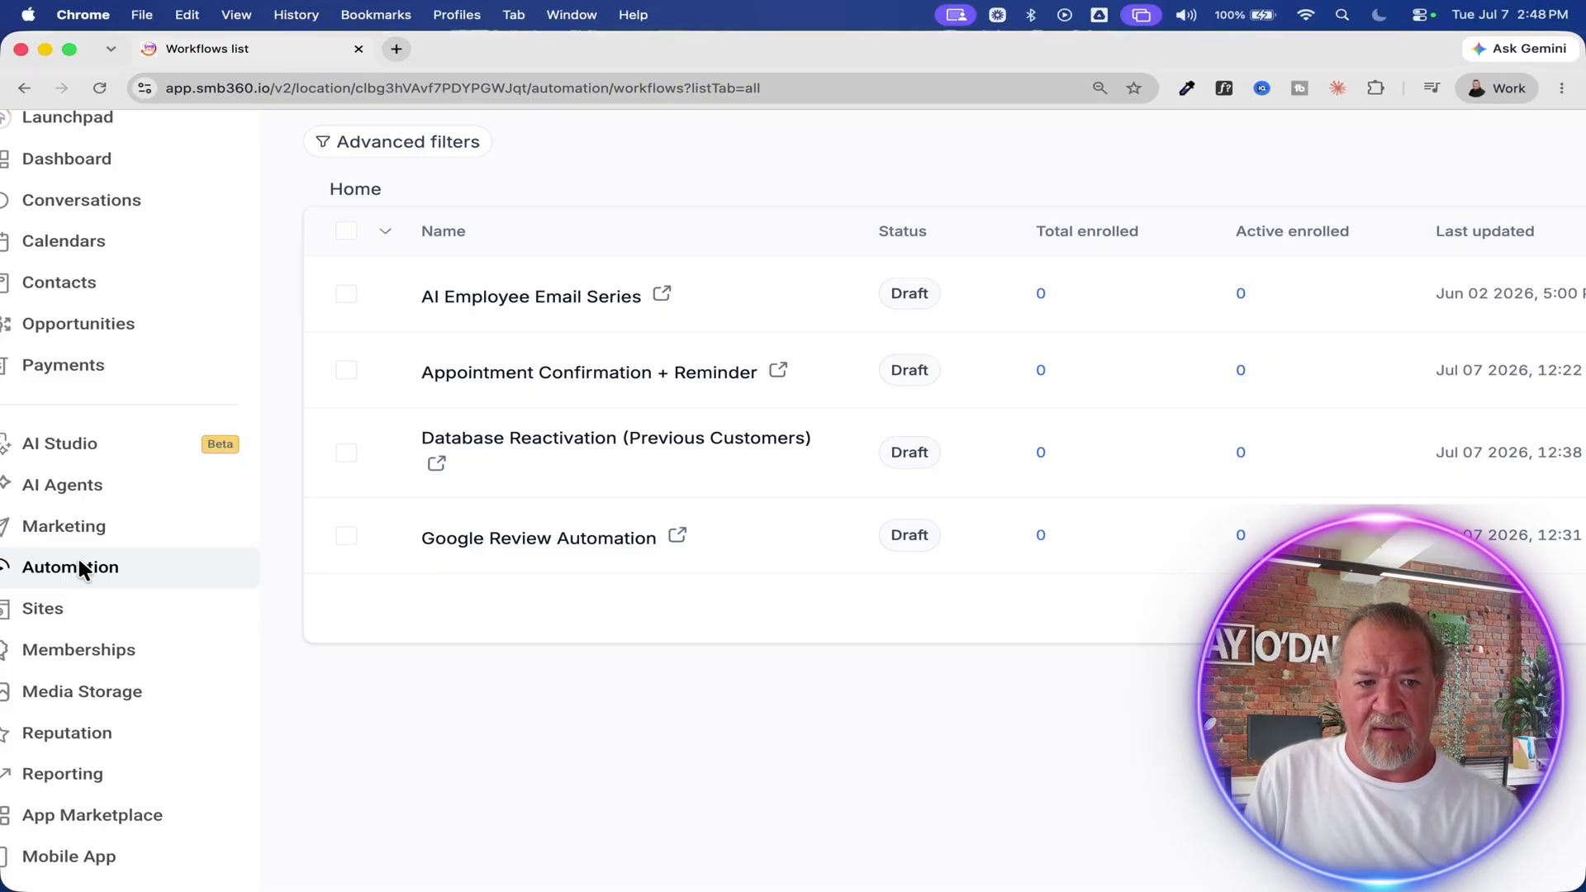
{"action": "left_click", "coordinate": [74, 730]}
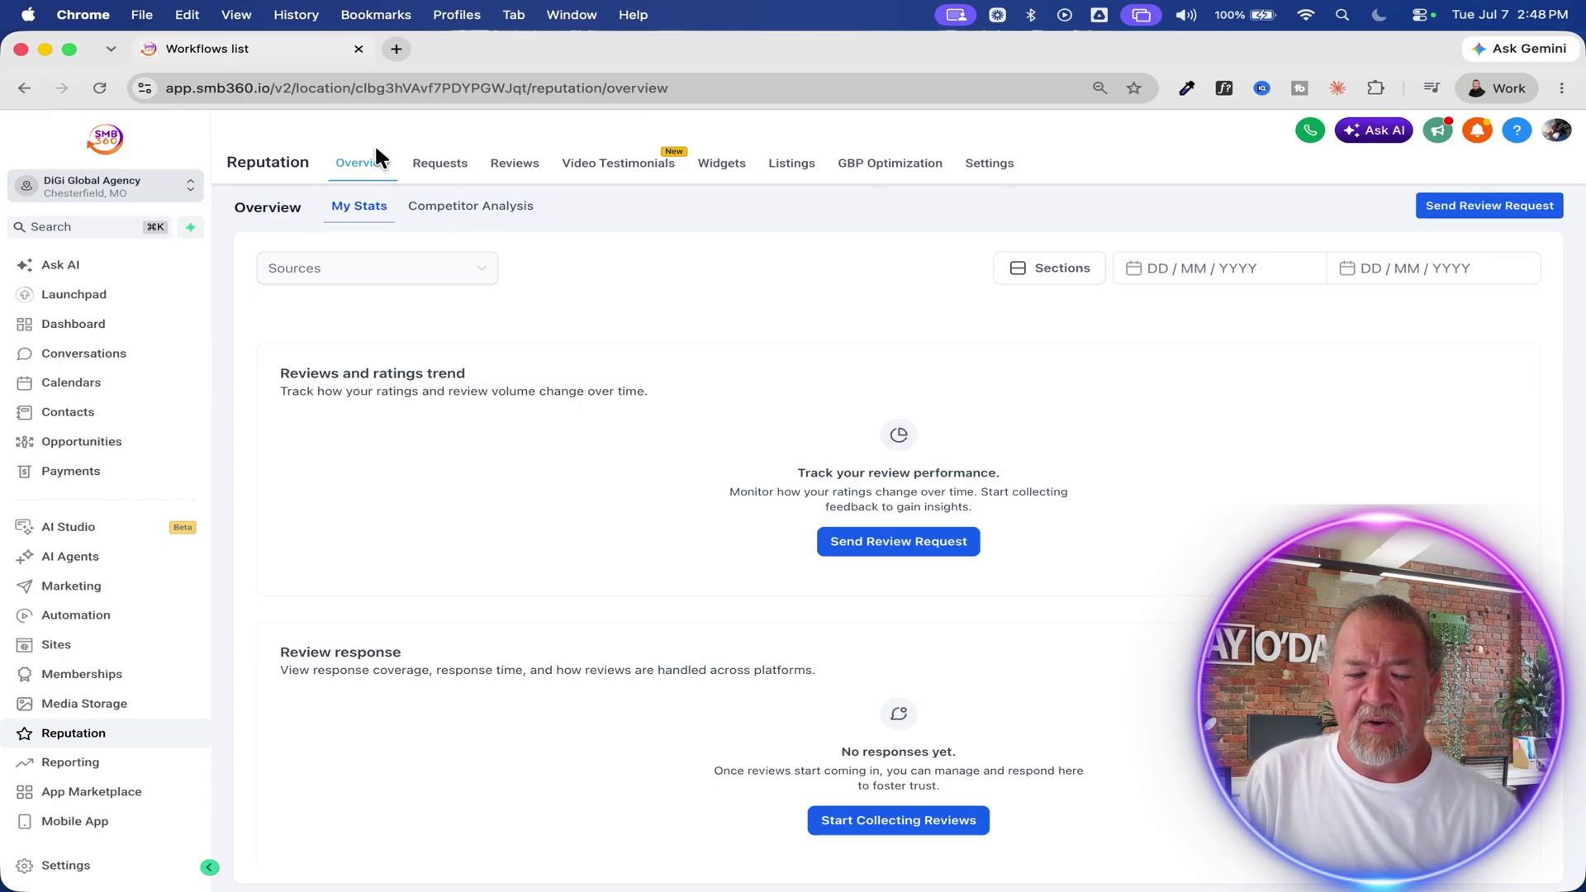
{"action": "scroll", "coordinate": [376, 149], "scroll_direction": "up", "scroll_amount": 5}
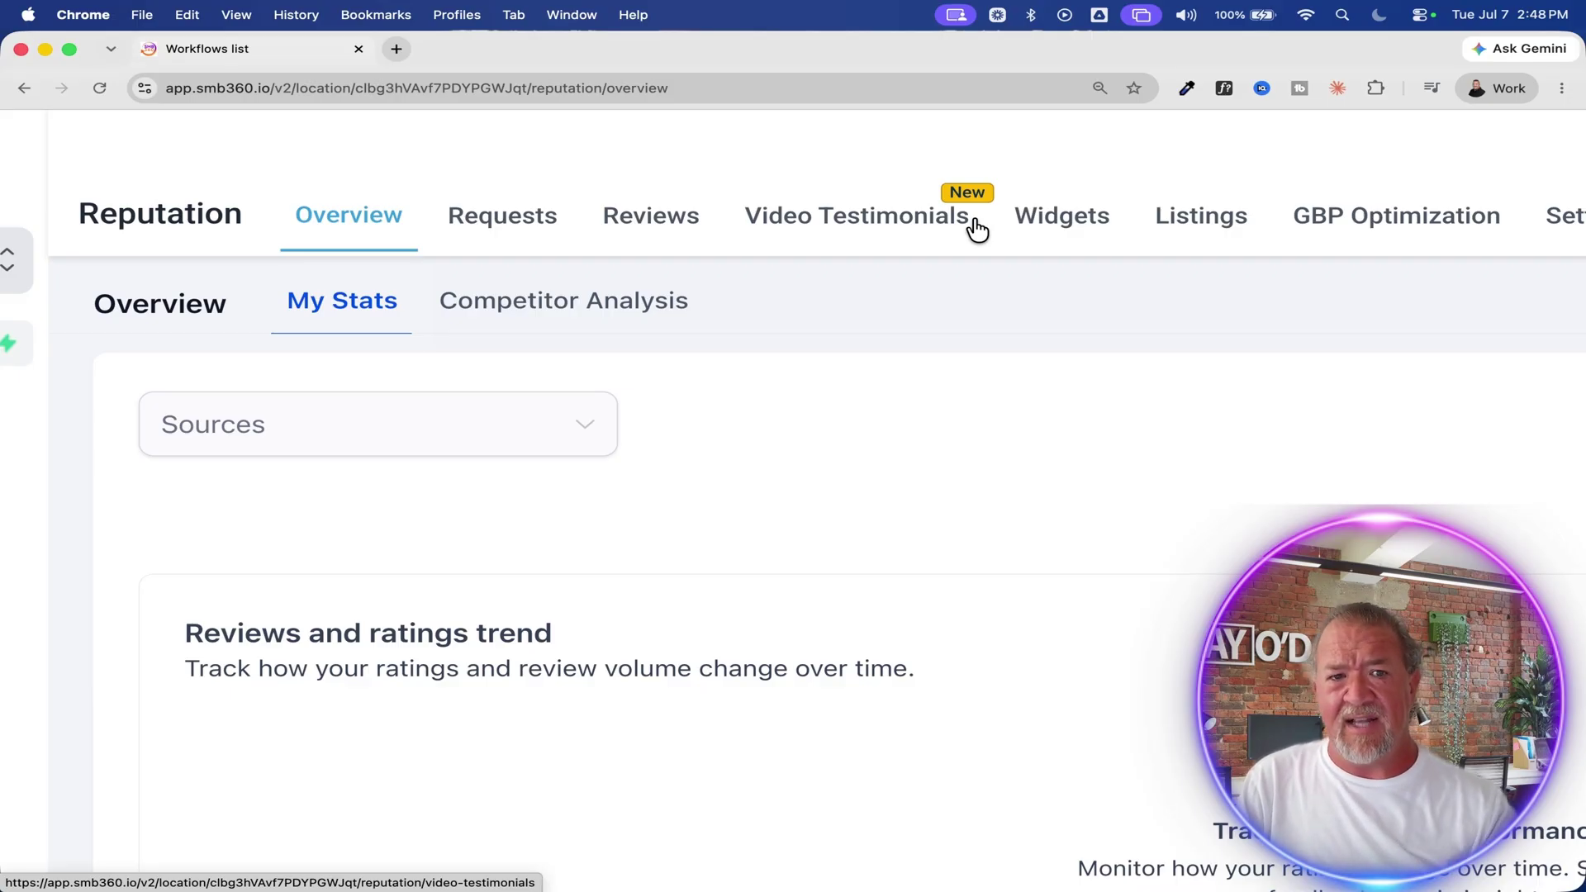
{"action": "left_click", "coordinate": [505, 219]}
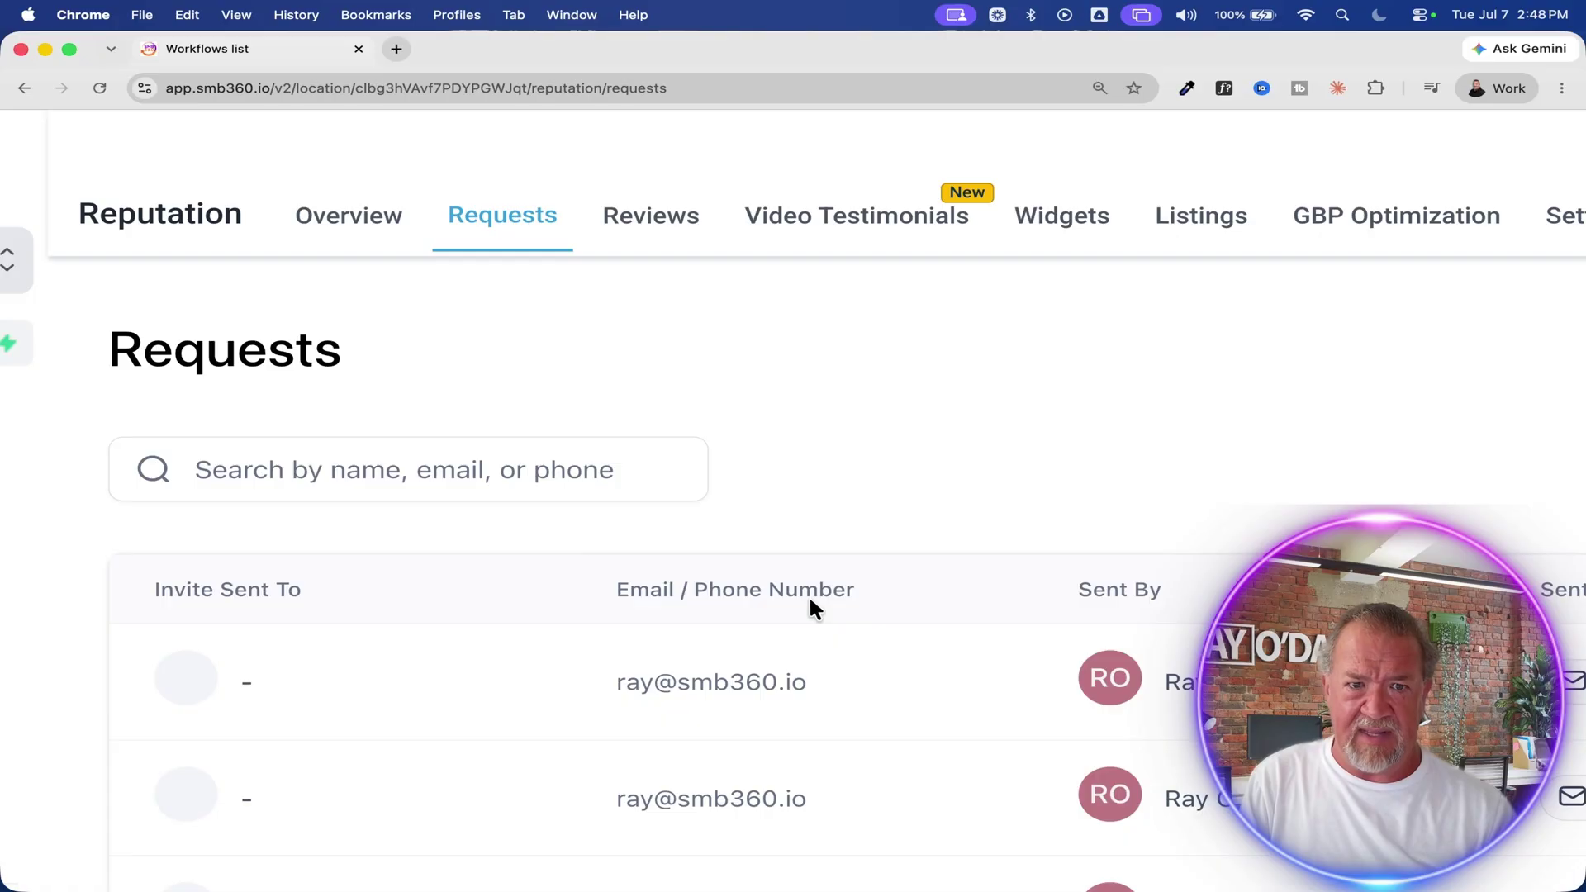
{"action": "left_click", "coordinate": [854, 220]}
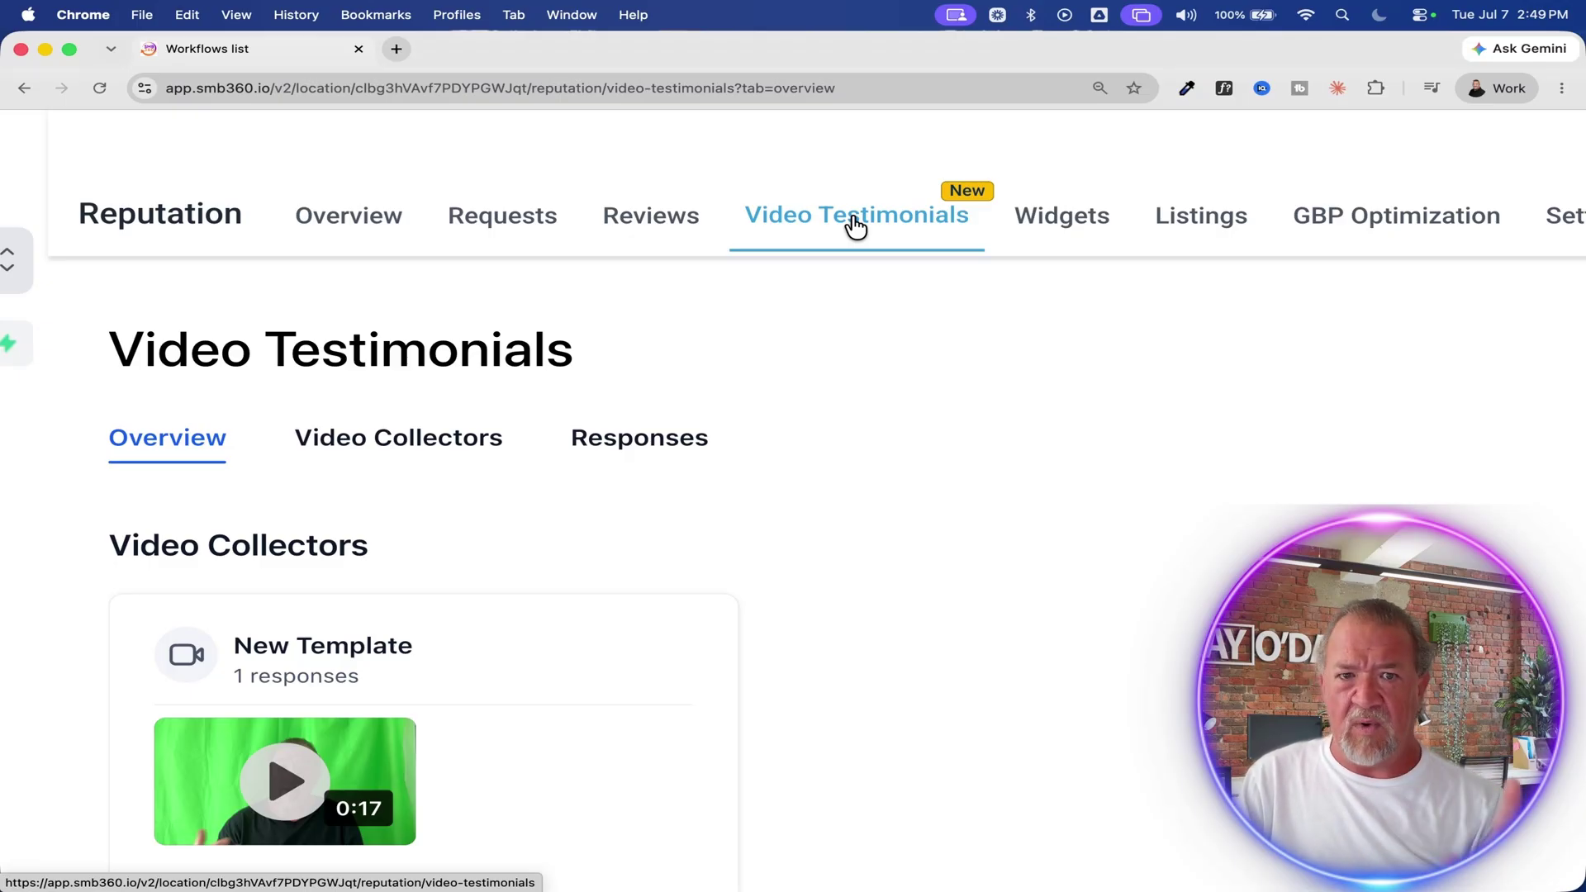
View the Reputation section's Widgets and Listings pages
{"action": "scroll", "coordinate": [855, 225], "scroll_direction": "right", "scroll_amount": 8}
{"action": "scroll", "coordinate": [850, 227], "scroll_direction": "left", "scroll_amount": 3}
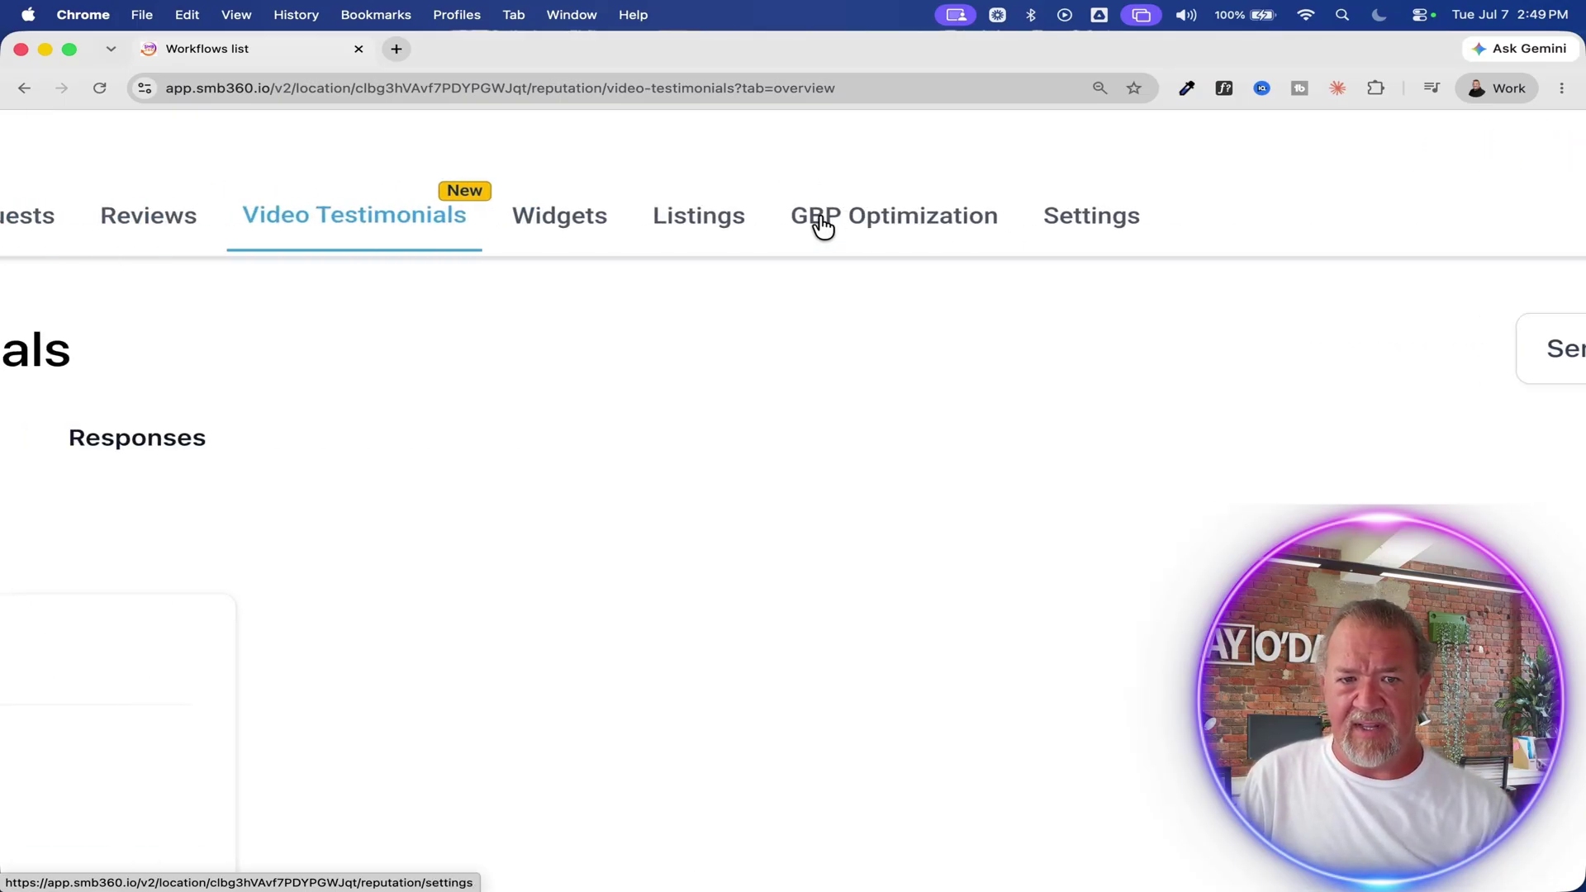
{"action": "left_click", "coordinate": [696, 224]}
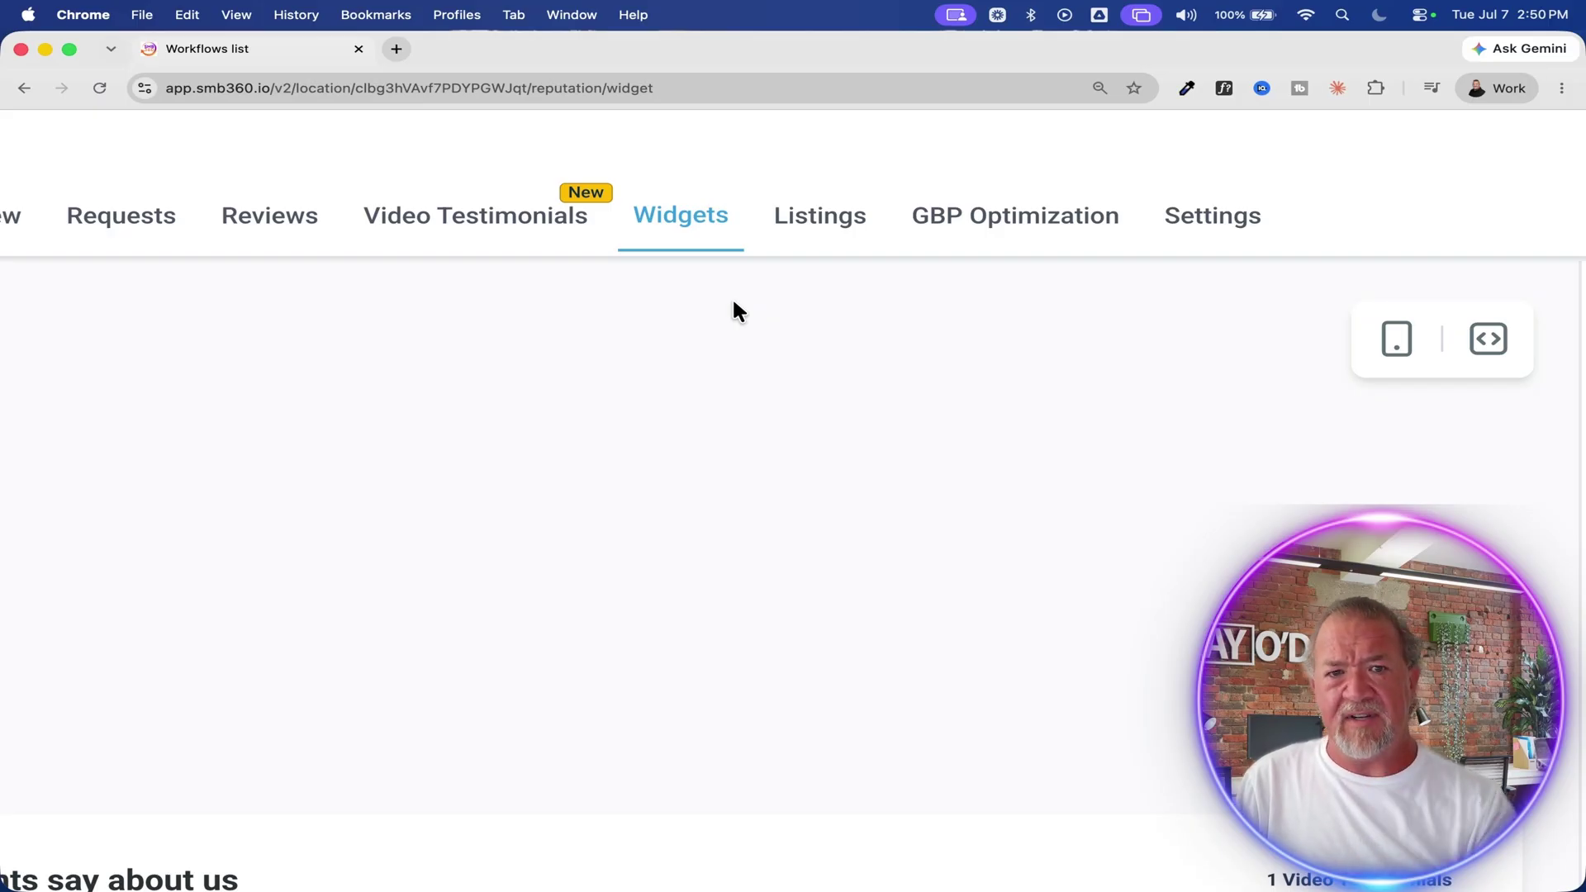
{"action": "left_click", "coordinate": [805, 231]}
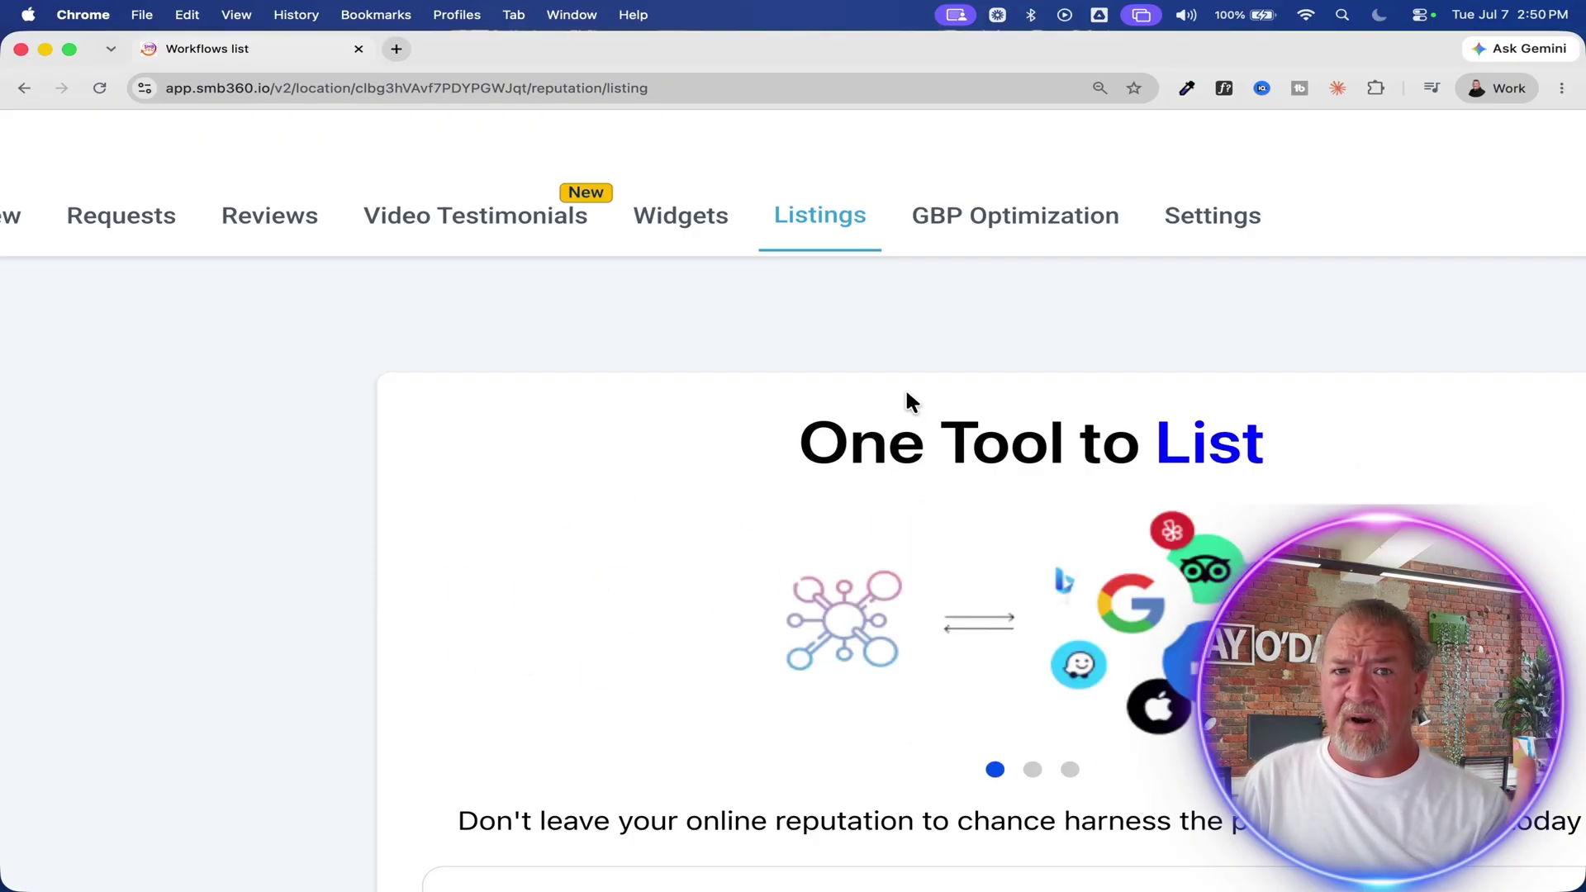
Check the Reviews AI and Reviews QR pages in the Reputation settings, and view the Calendars page
{"action": "left_click", "coordinate": [1196, 222]}
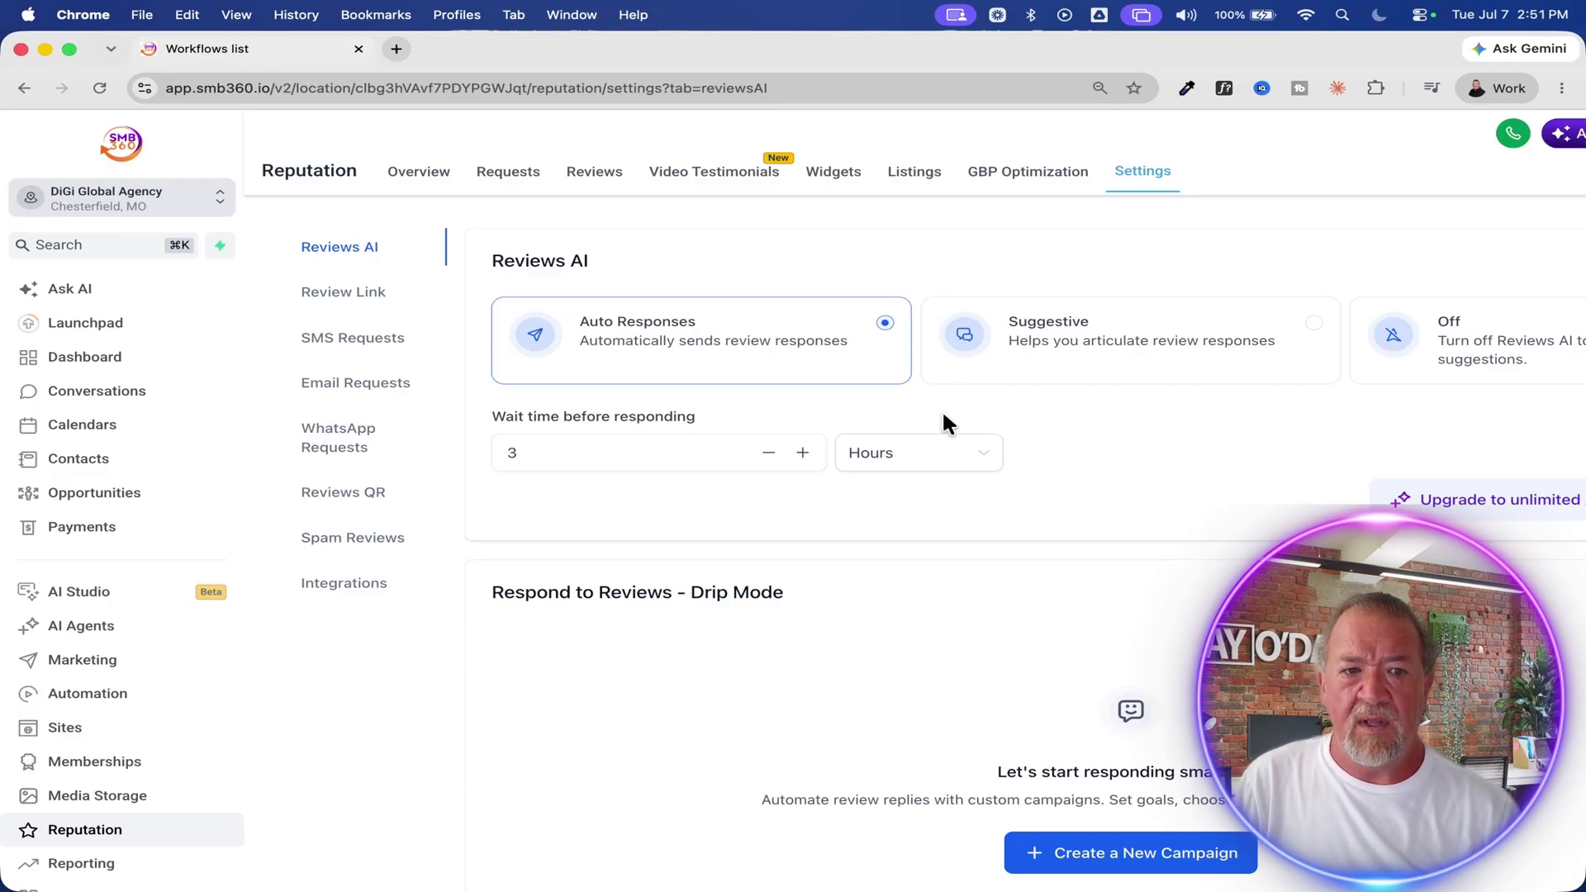
{"action": "left_click", "coordinate": [343, 495]}
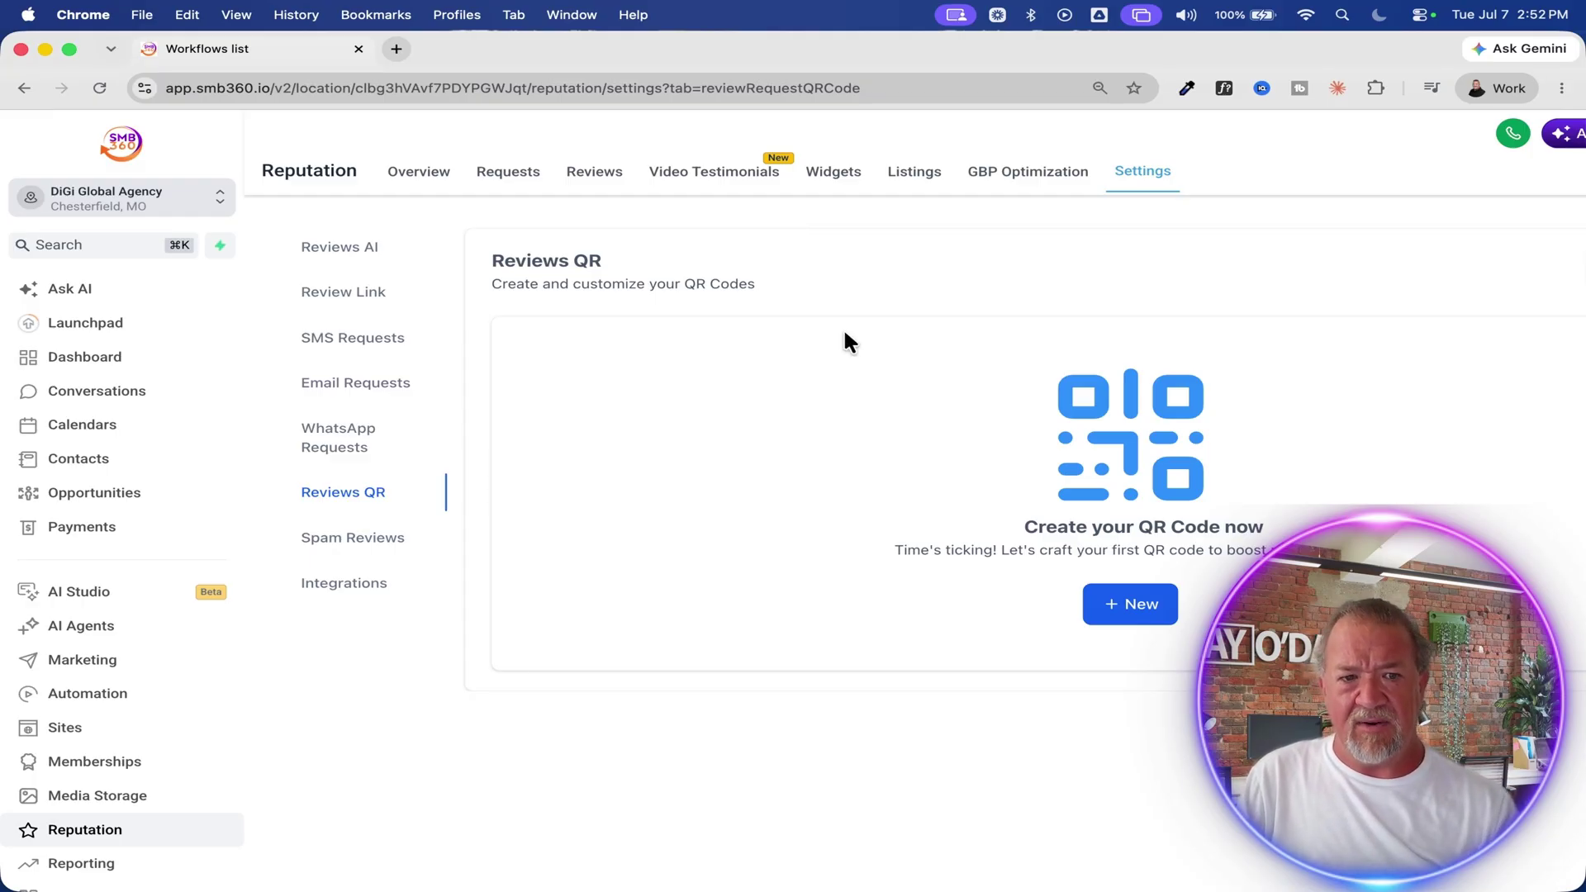
{"action": "left_click", "coordinate": [94, 437]}
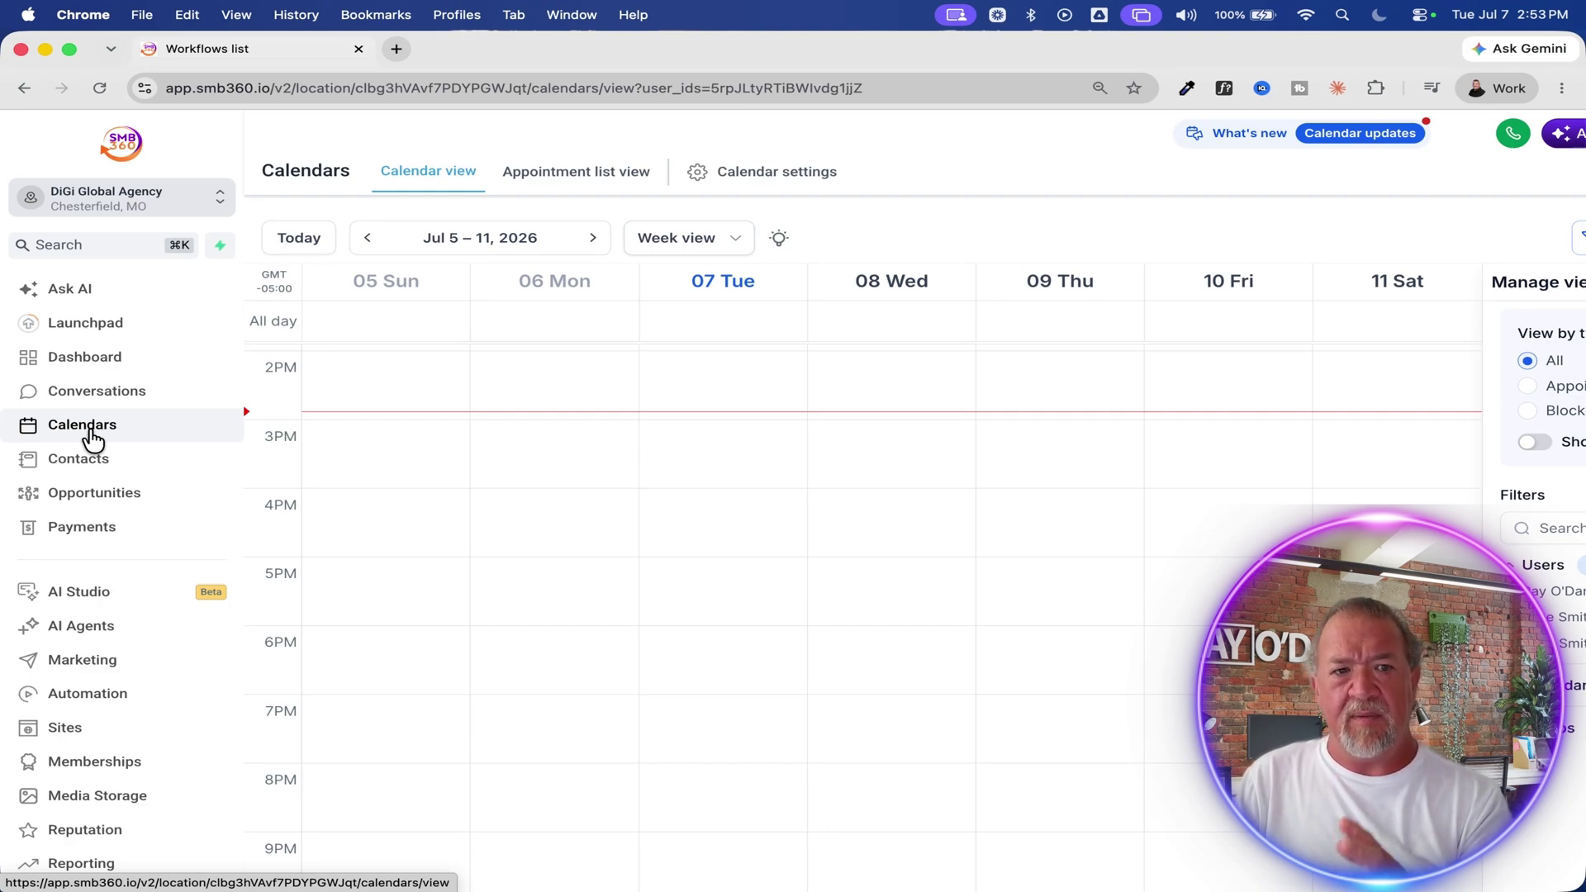
Open the Appointment Confirmation + Reminder workflow and examine its closing 90-minute wait and Add to Google Review Automation steps
{"action": "left_click", "coordinate": [68, 694]}
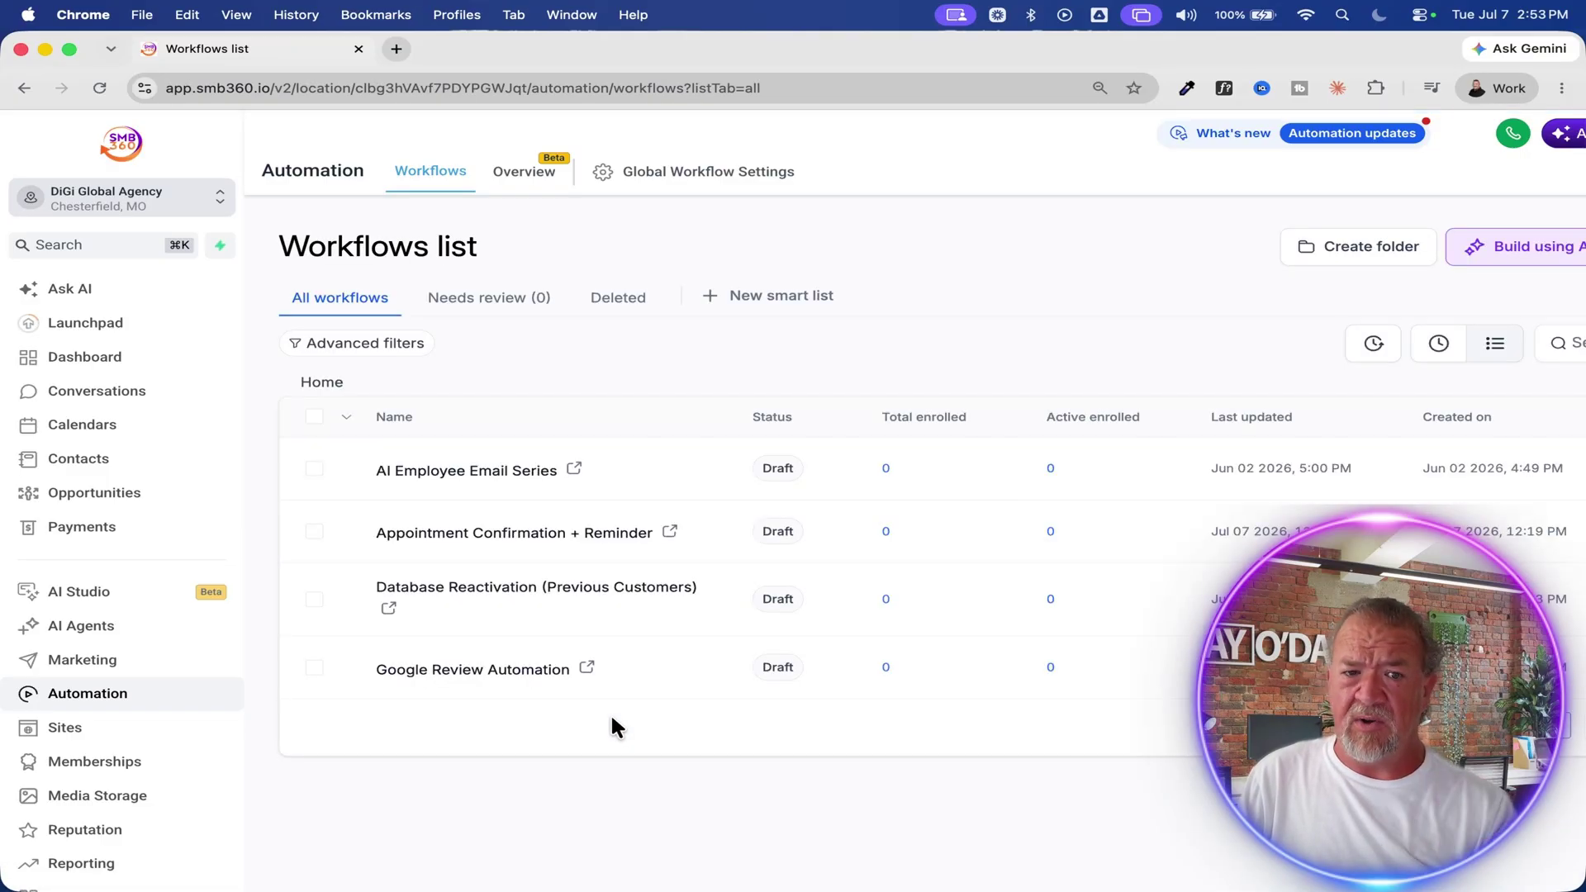
{"action": "left_click", "coordinate": [485, 532]}
{"action": "scroll", "coordinate": [1120, 605], "scroll_direction": "down", "scroll_amount": 2}
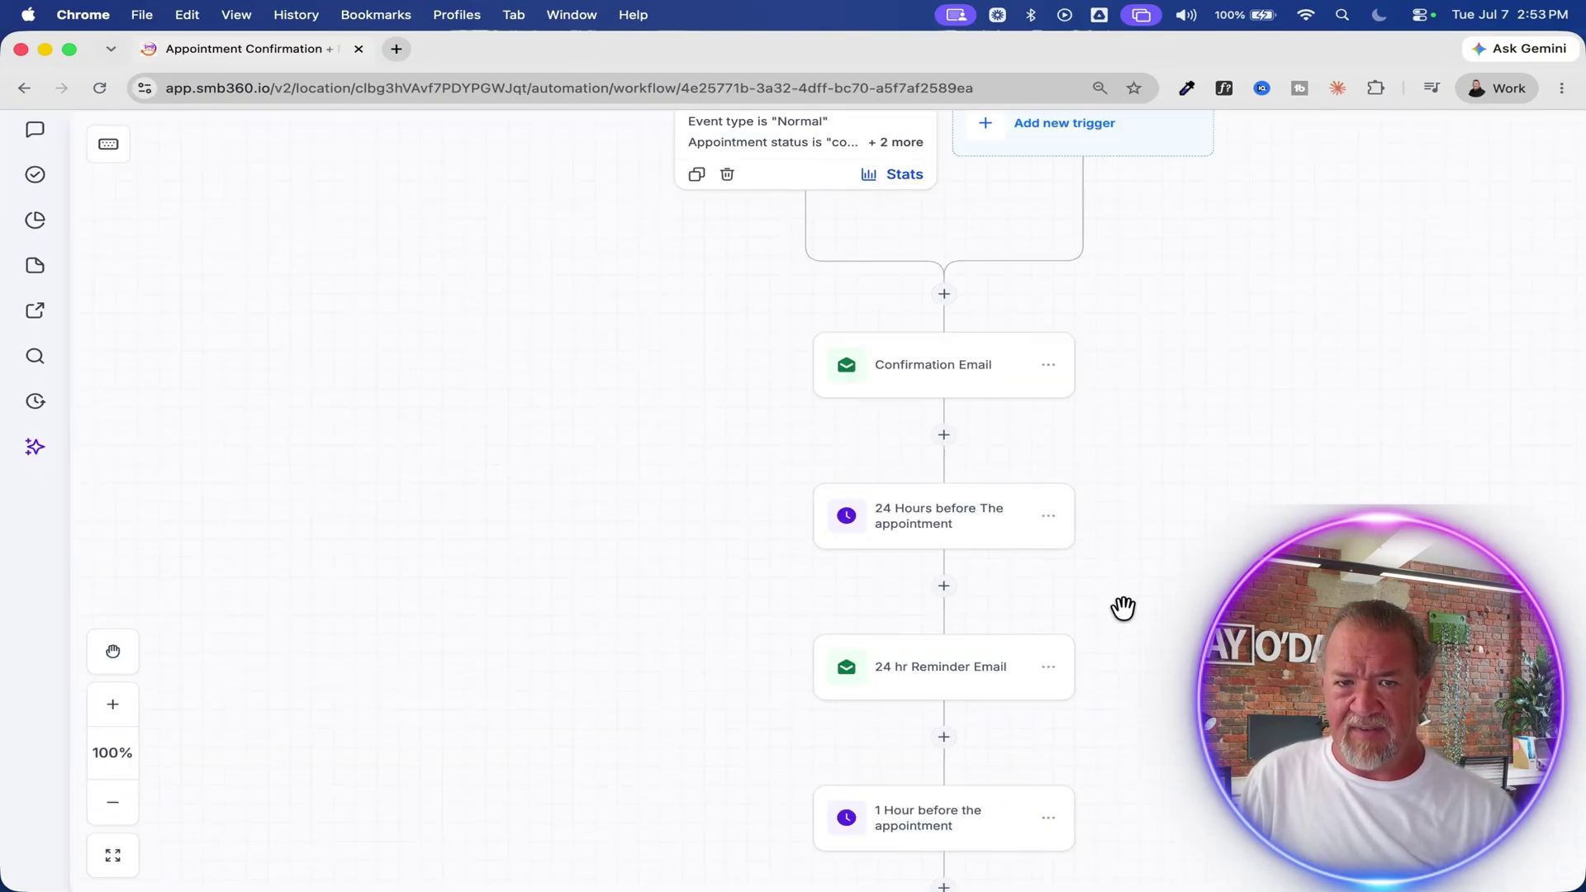
{"action": "scroll", "coordinate": [1123, 609], "scroll_direction": "down", "scroll_amount": 15}
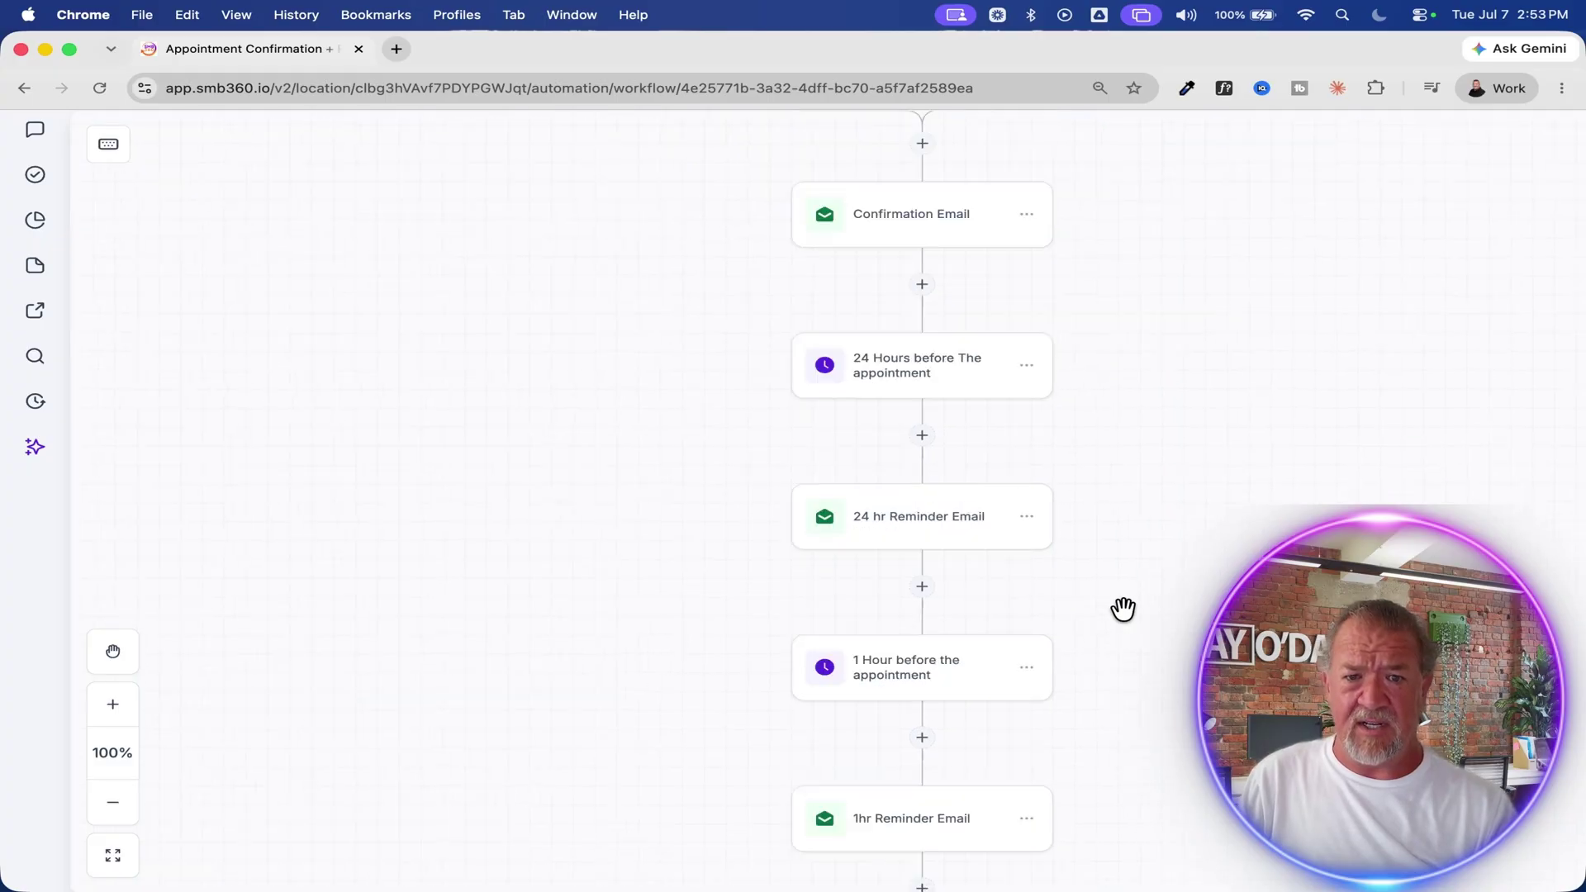
{"action": "scroll", "coordinate": [1123, 609], "scroll_direction": "up", "scroll_amount": 3}
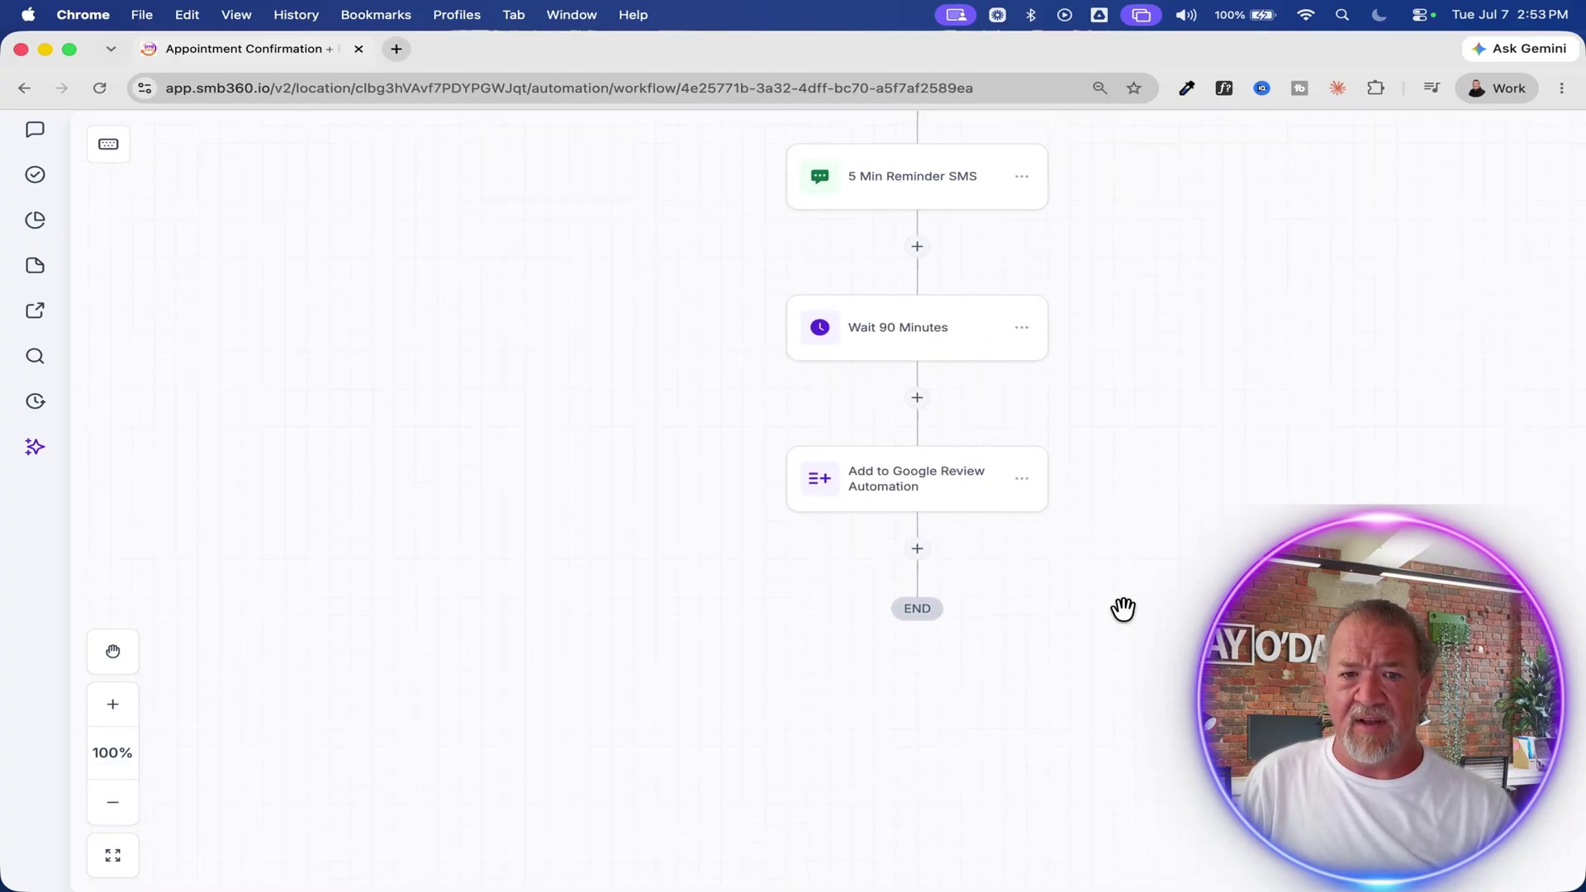
{"action": "scroll", "coordinate": [1113, 527], "scroll_direction": "up", "scroll_amount": 5}
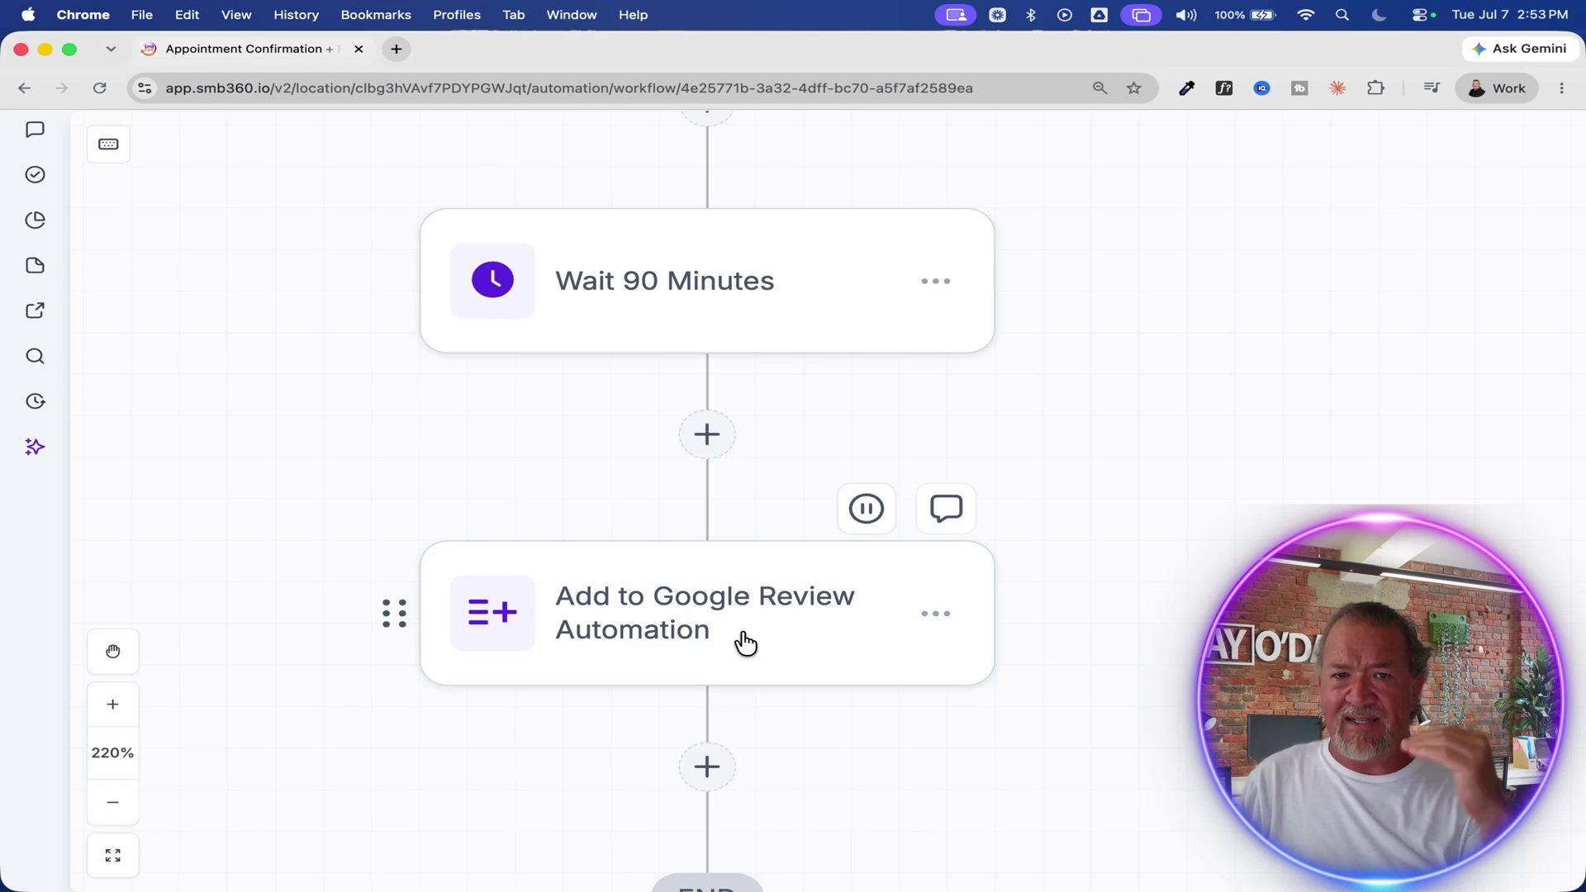
{"action": "scroll", "coordinate": [305, 207], "scroll_direction": "down", "scroll_amount": 10}
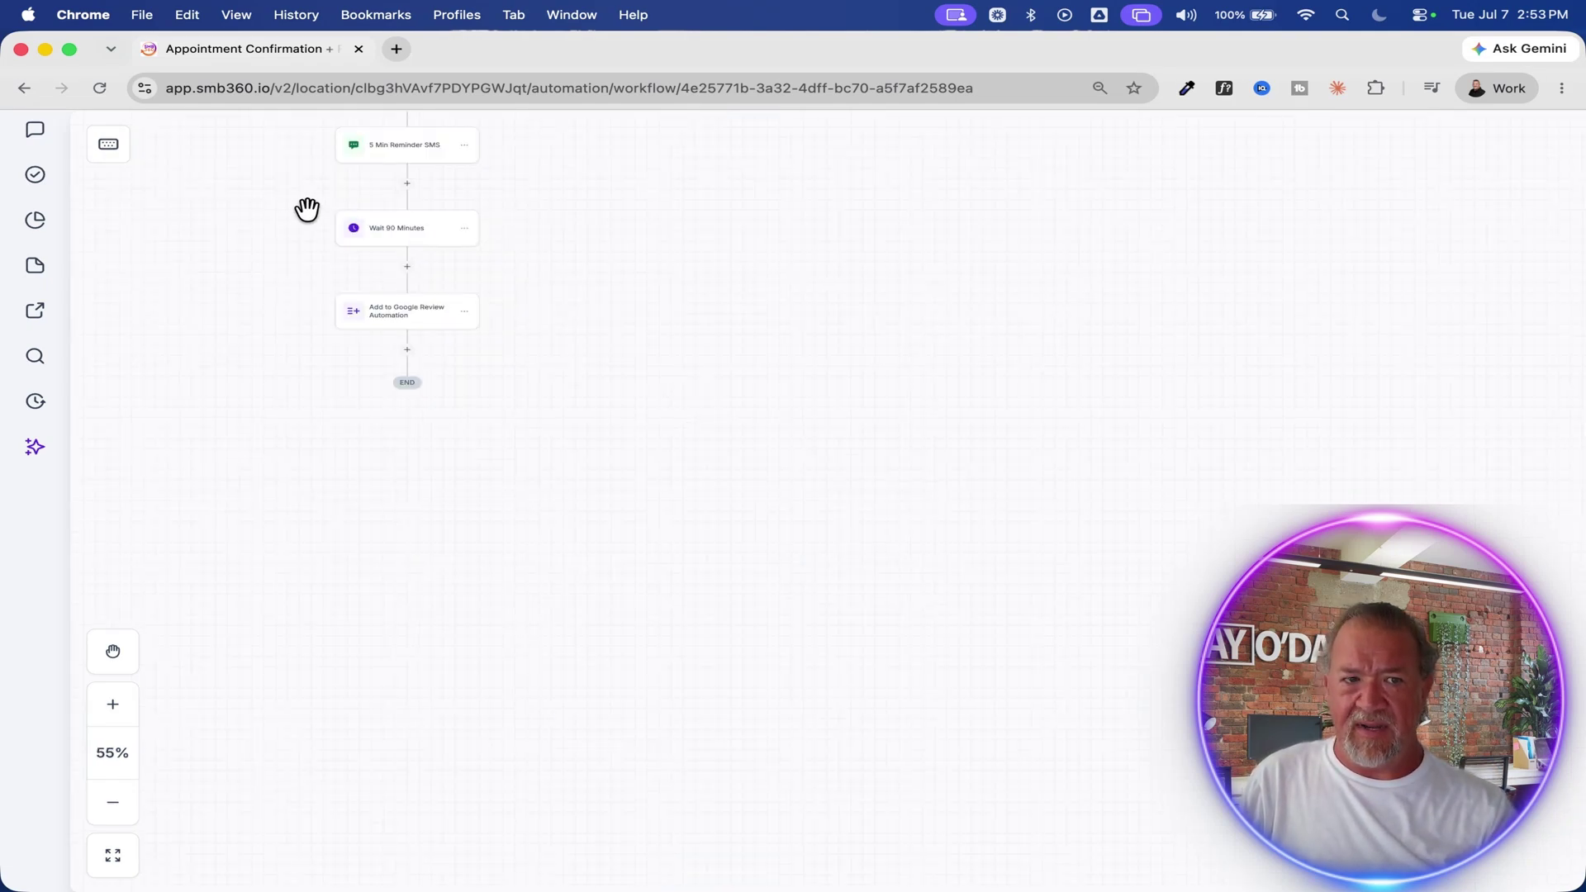
Open the Google Review Automation workflow and read the review request messages in its SMS and Email actions
{"action": "left_click", "coordinate": [23, 89]}
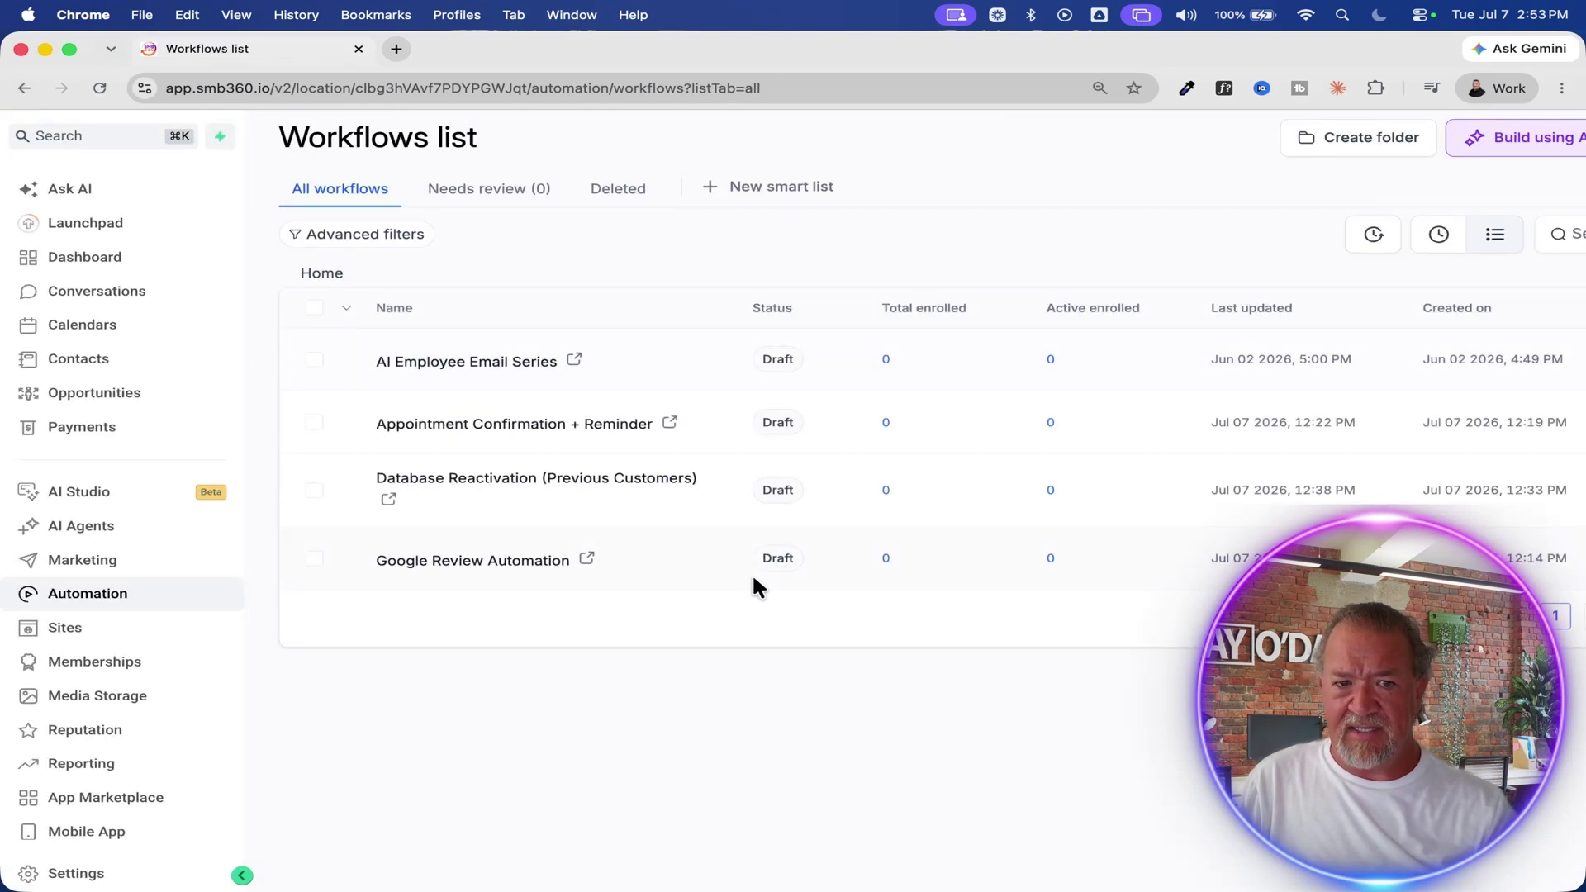
{"action": "left_click", "coordinate": [467, 562]}
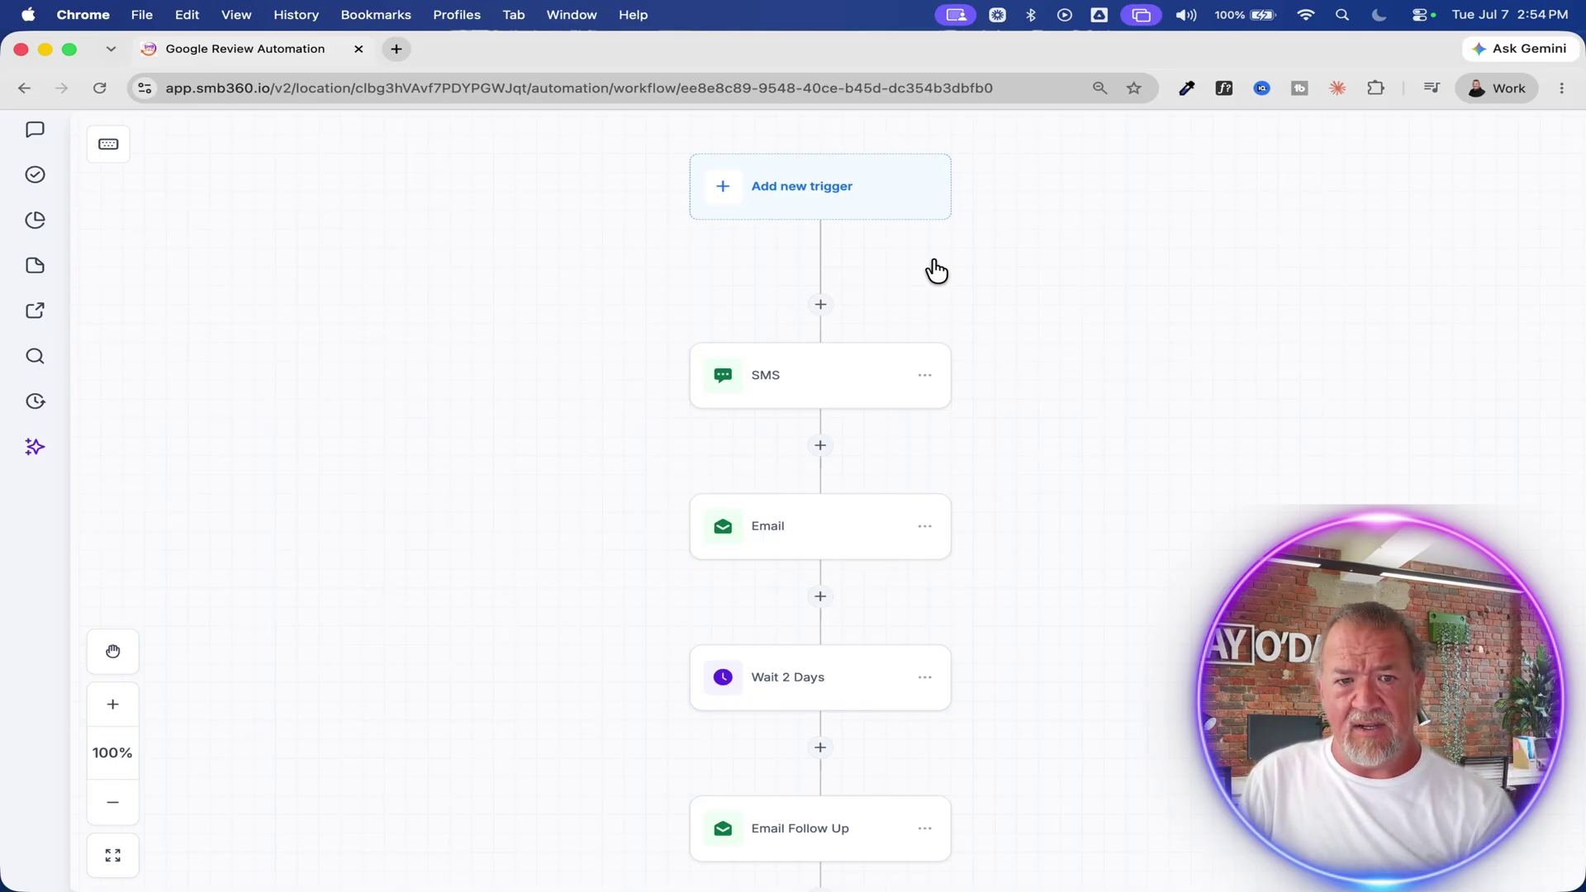
{"action": "left_click", "coordinate": [799, 382]}
{"action": "left_click_drag", "start_coordinate": [1120, 551], "coordinate": [1345, 666]}
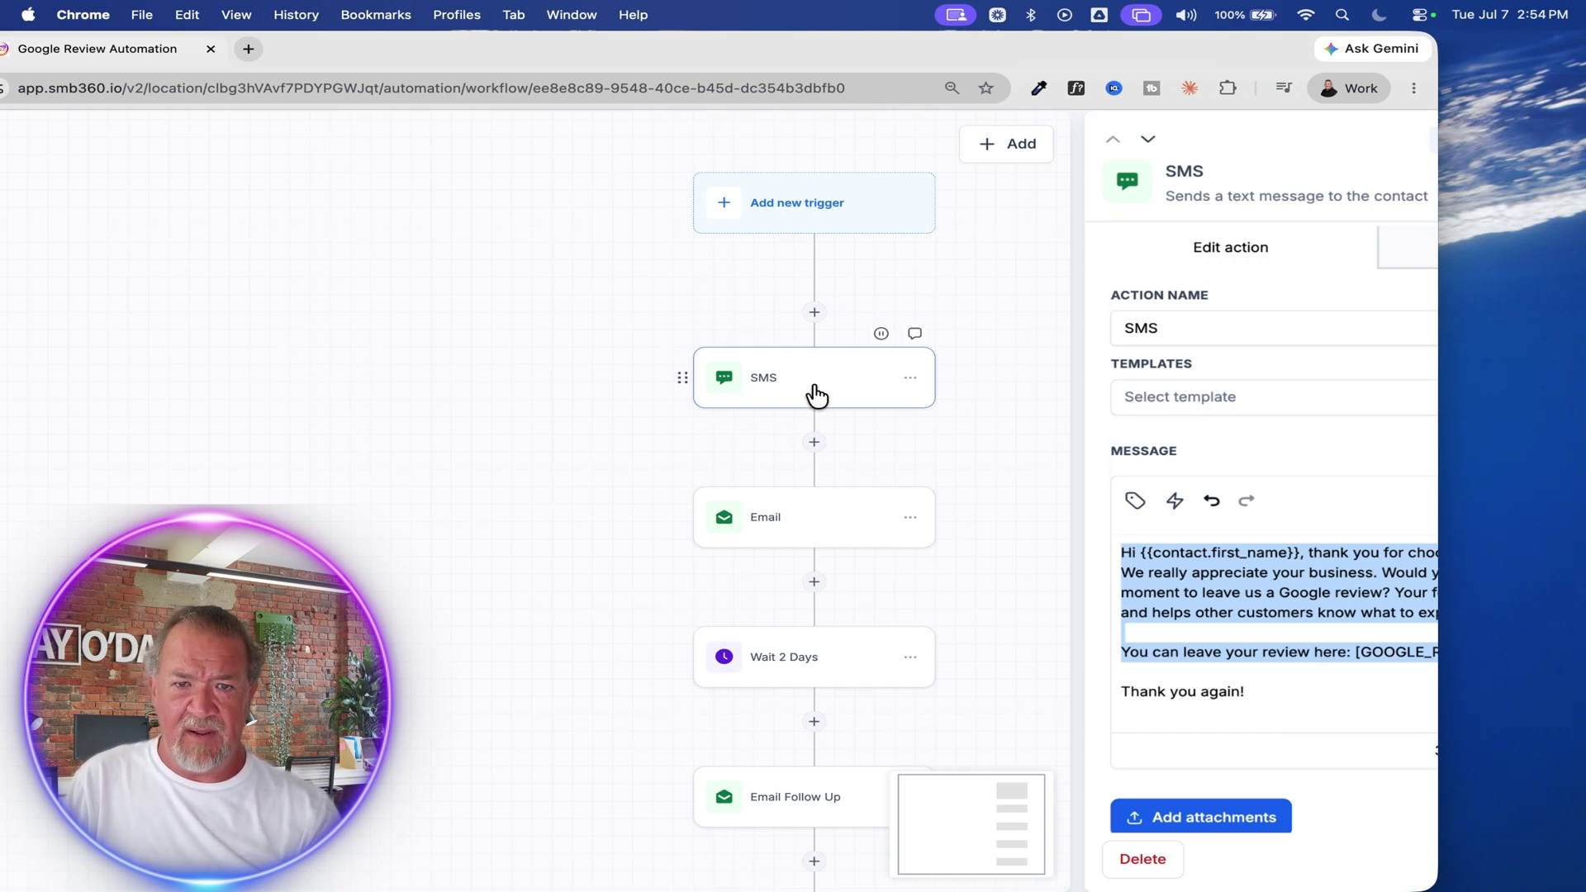
{"action": "left_click", "coordinate": [808, 526]}
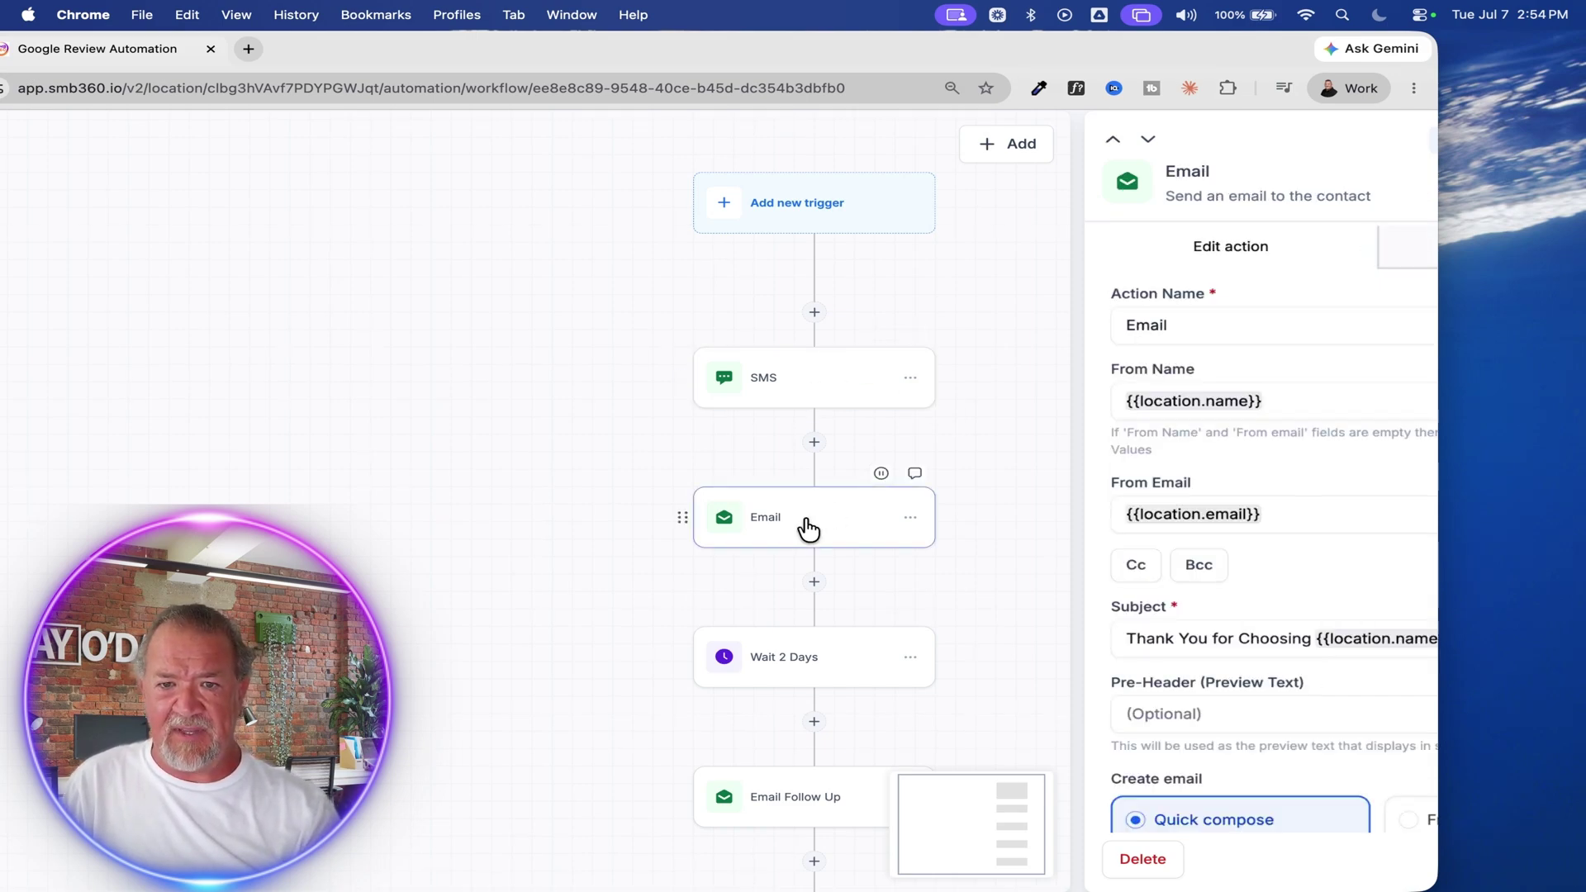
{"action": "scroll", "coordinate": [1156, 517], "scroll_direction": "down", "scroll_amount": 10}
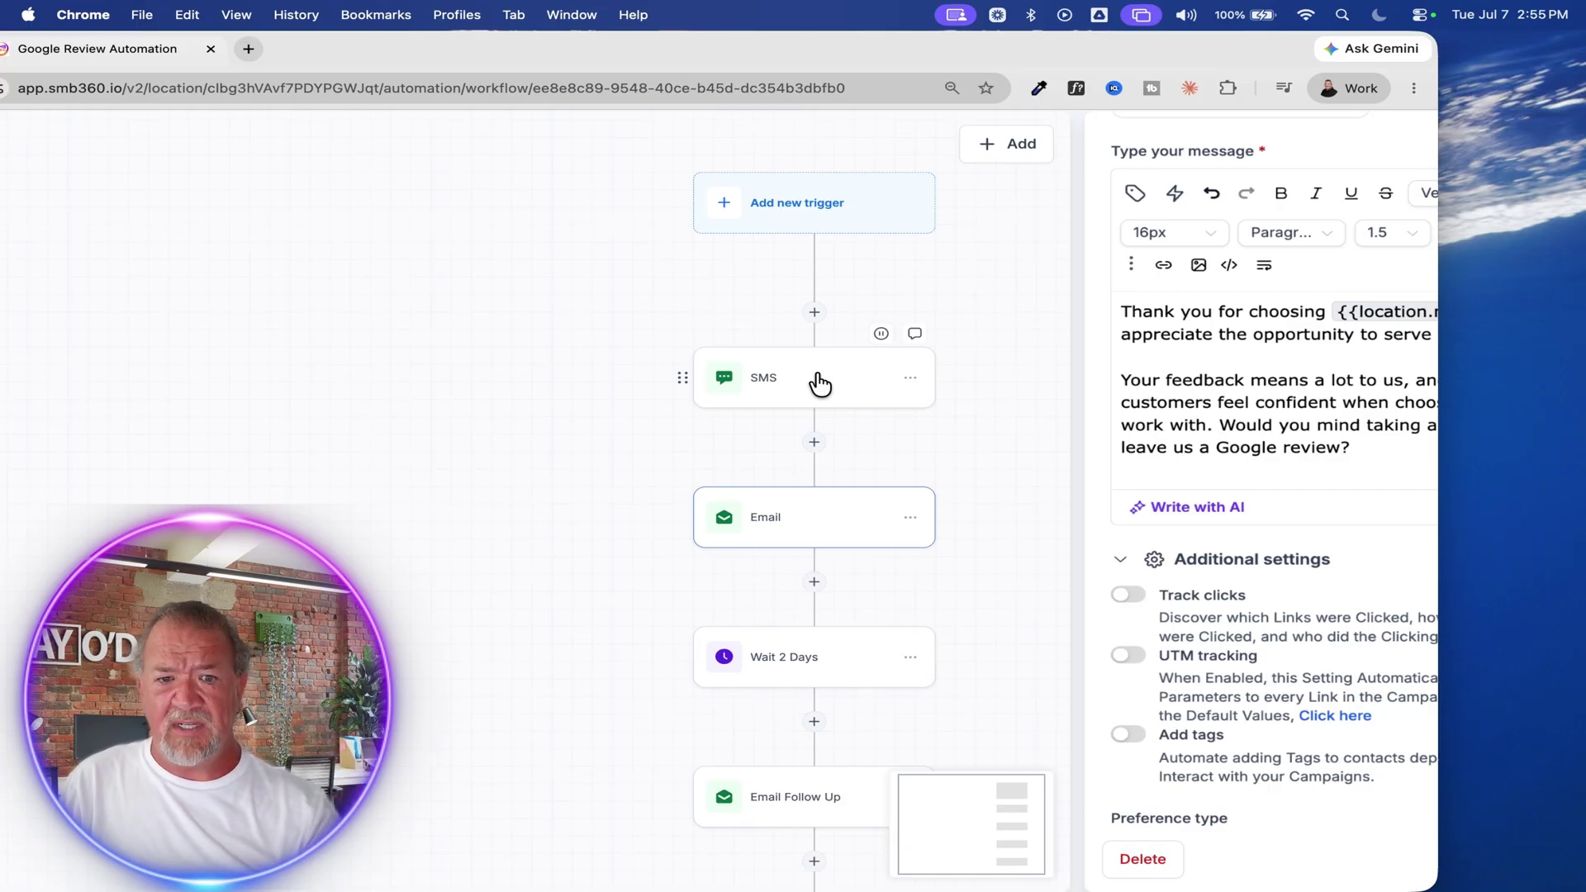
Examine the Google Review Automation workflow's Wait 2 Days step and the subject line of its Email Follow Up action
{"action": "scroll", "coordinate": [810, 652], "scroll_direction": "down", "scroll_amount": 3}
{"action": "scroll", "coordinate": [805, 657], "scroll_direction": "down", "scroll_amount": 3}
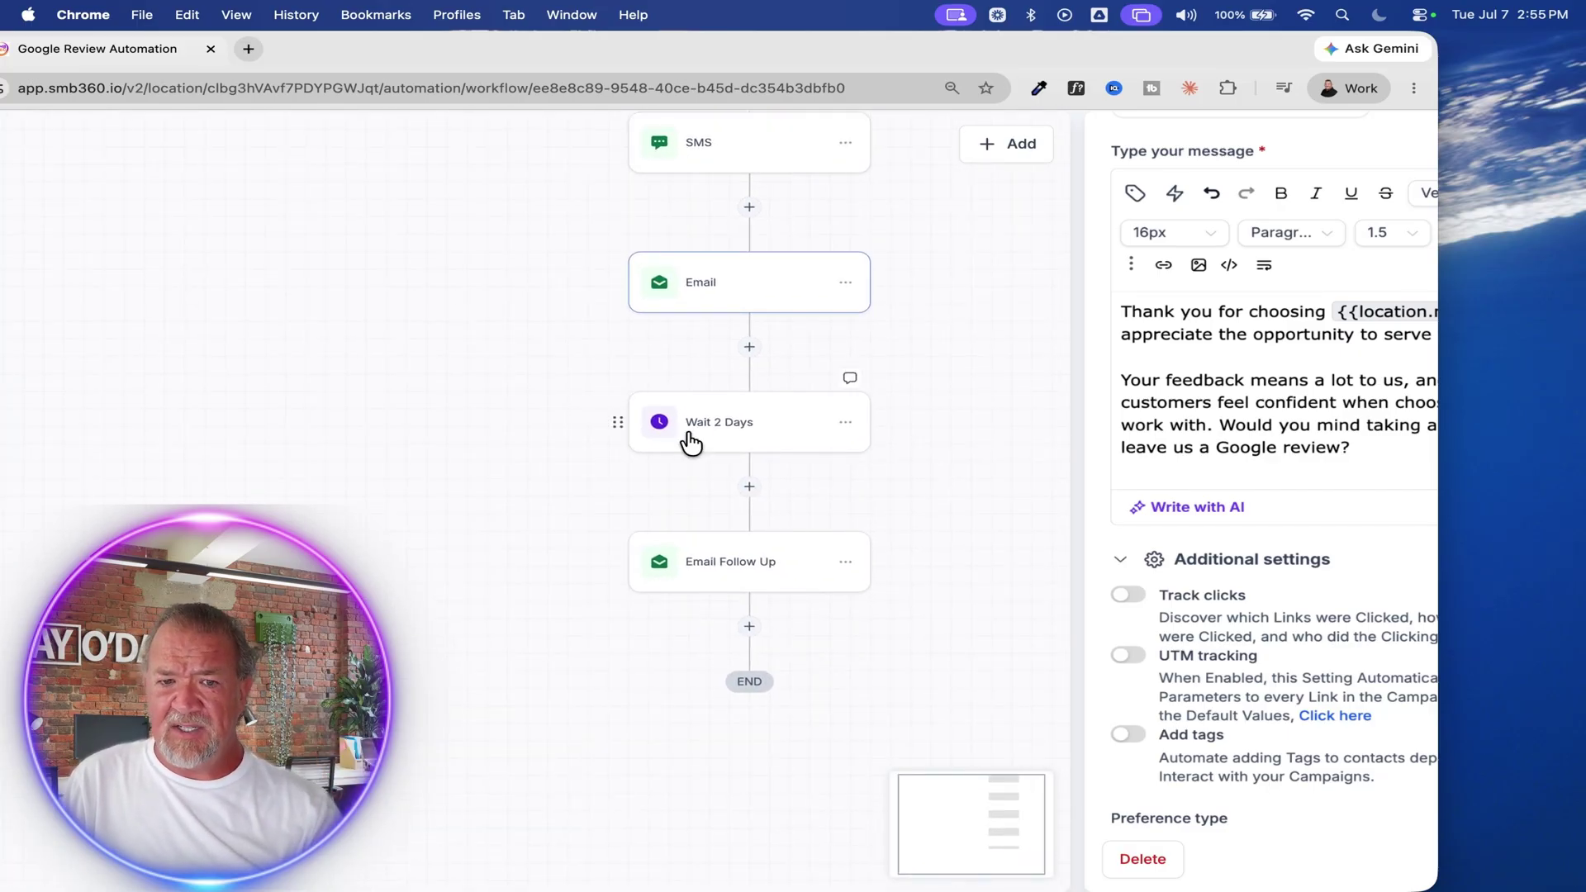
{"action": "left_click", "coordinate": [720, 583]}
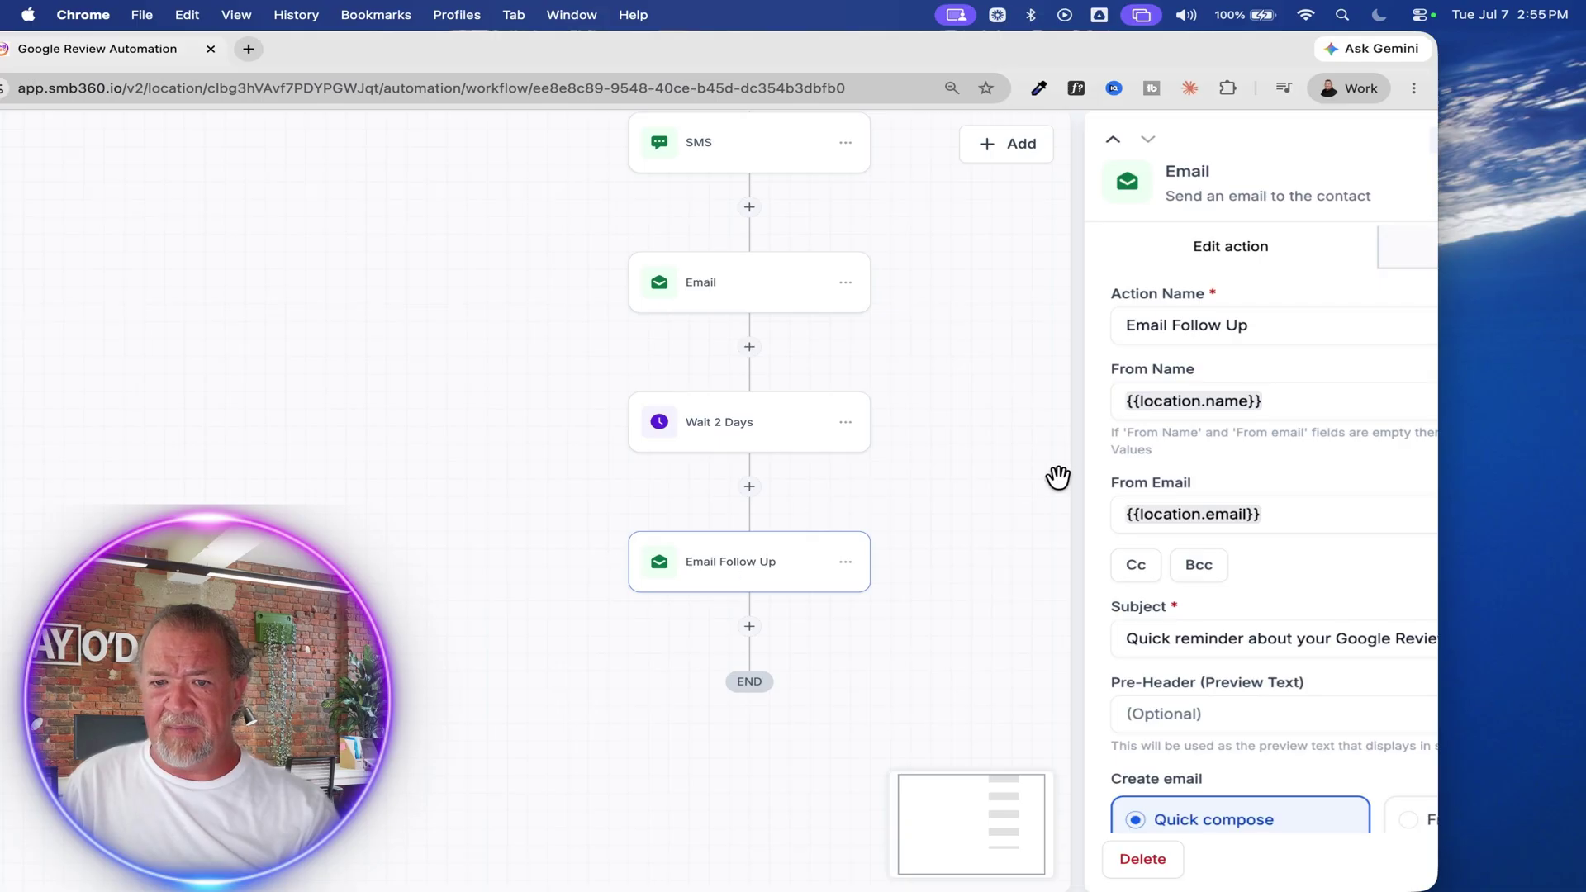
{"action": "left_click", "coordinate": [1178, 639]}
{"action": "left_click_drag", "start_coordinate": [1223, 640], "coordinate": [1386, 652]}
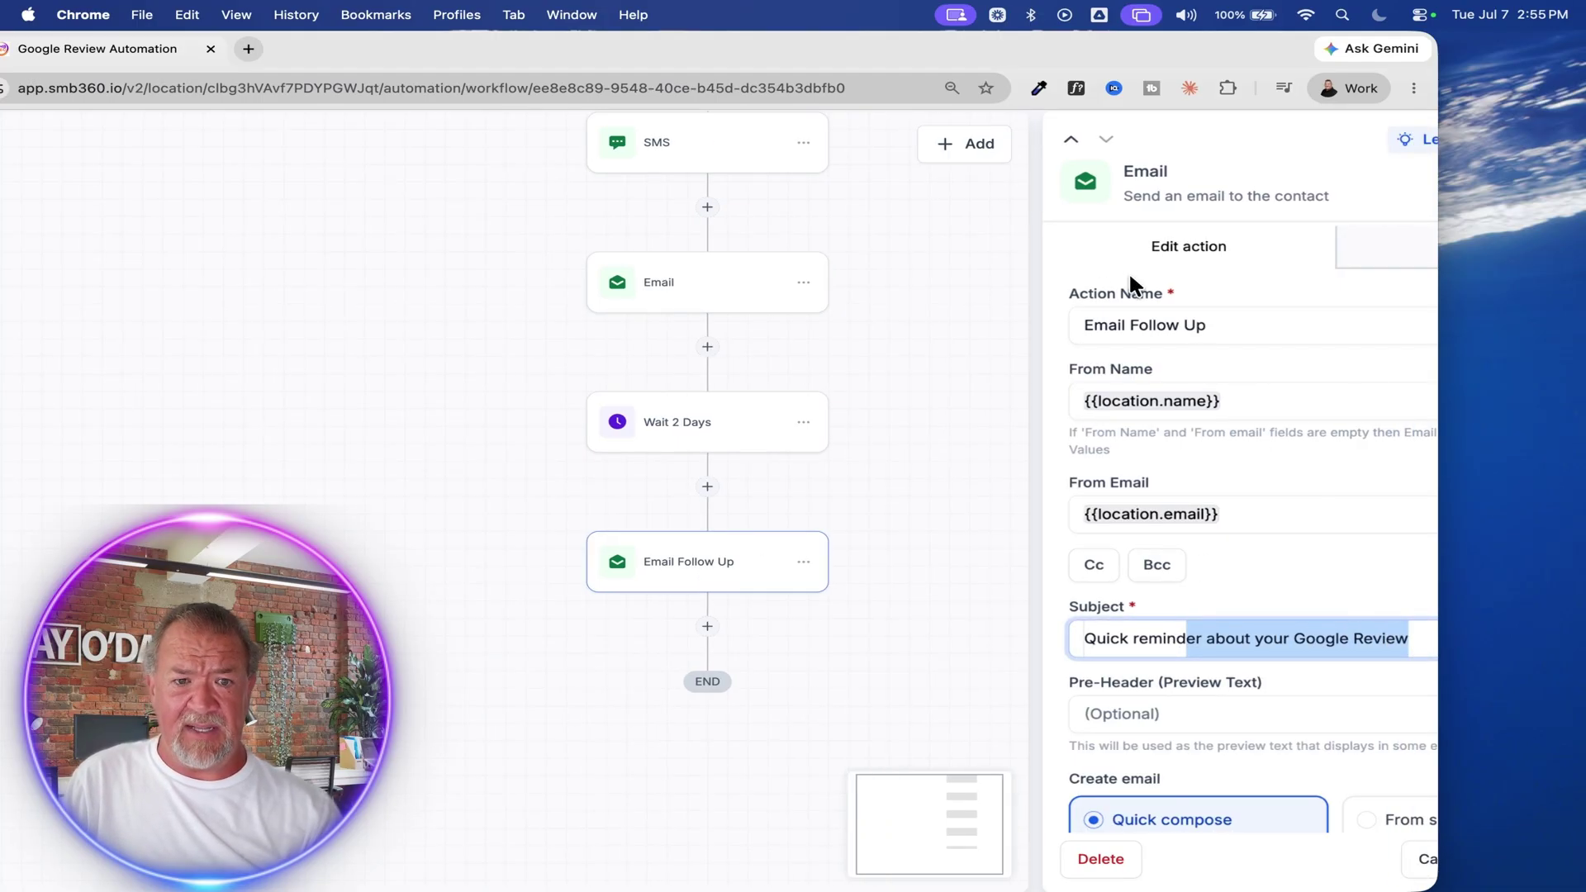
{"action": "scroll", "coordinate": [839, 345], "scroll_direction": "down", "scroll_amount": 5}
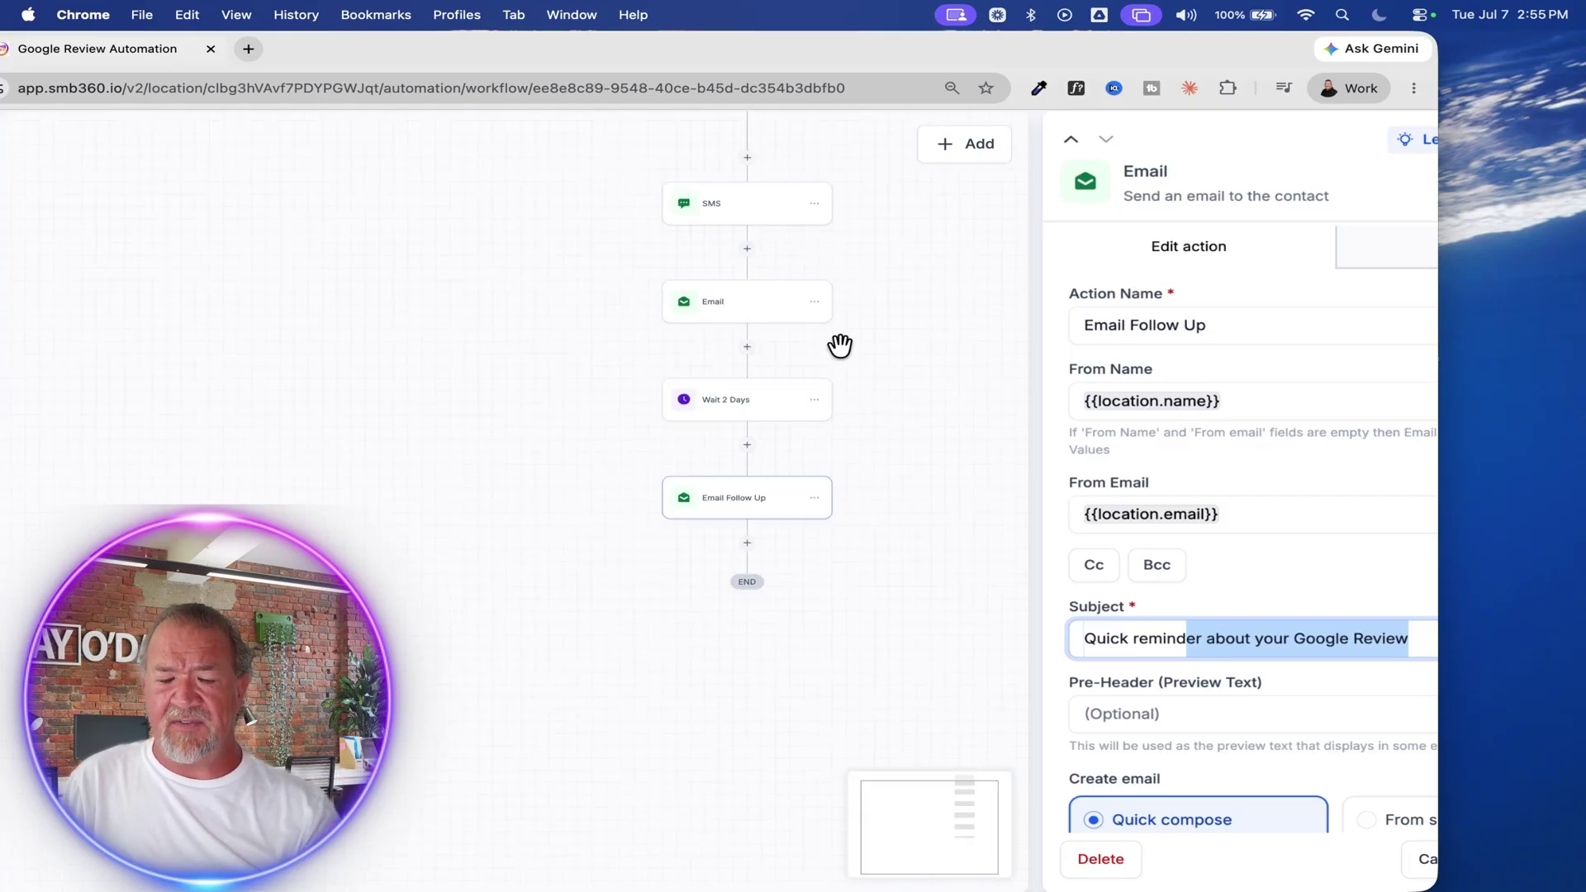
{"action": "scroll", "coordinate": [839, 345], "scroll_direction": "up", "scroll_amount": 5}
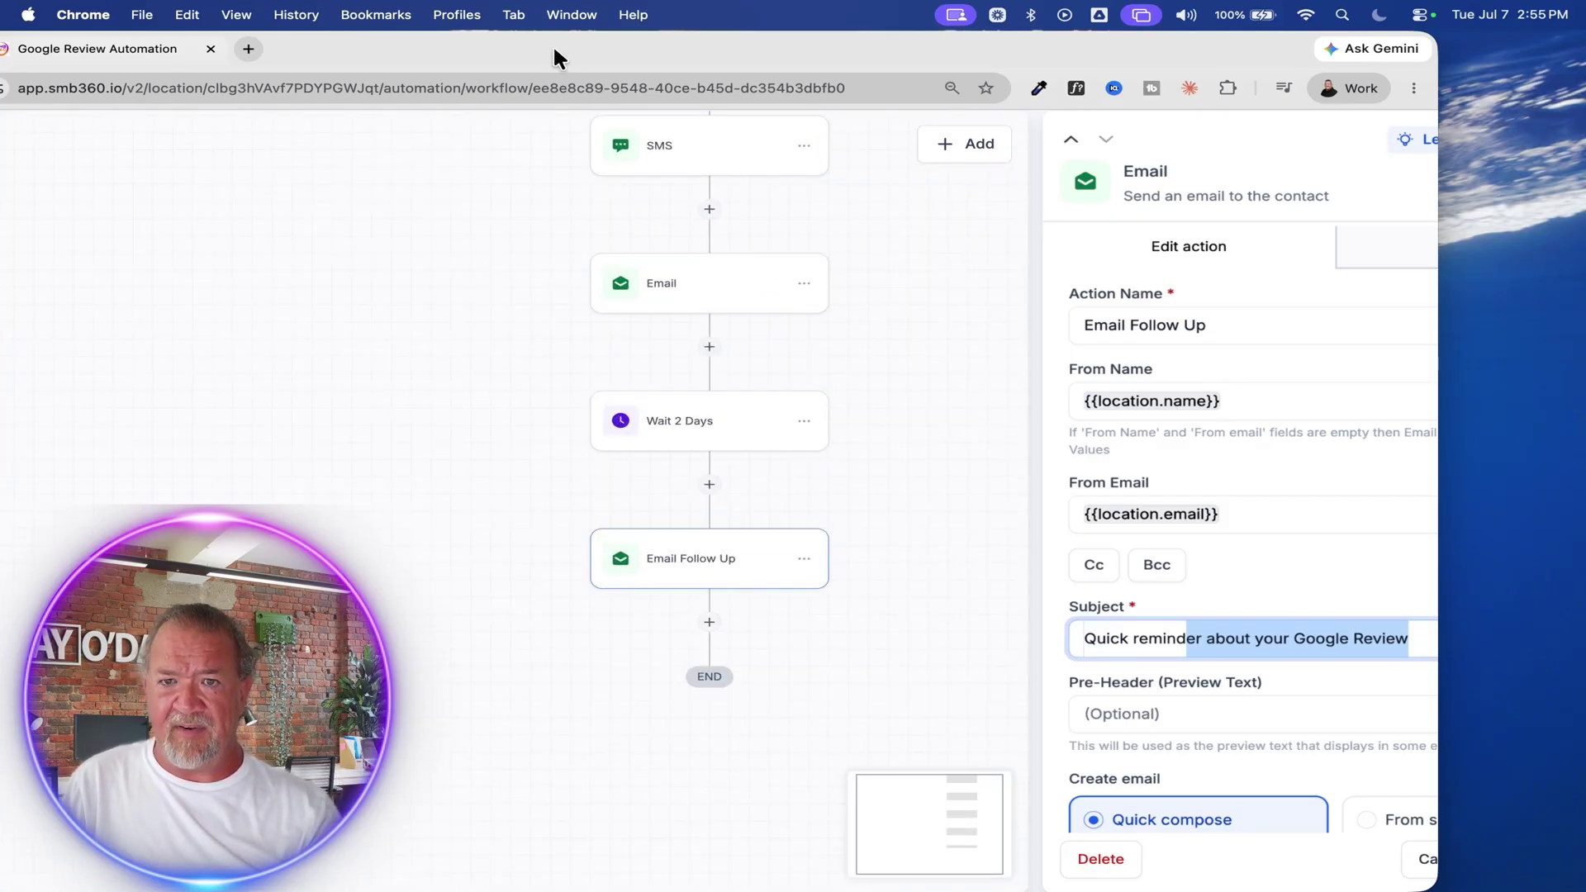
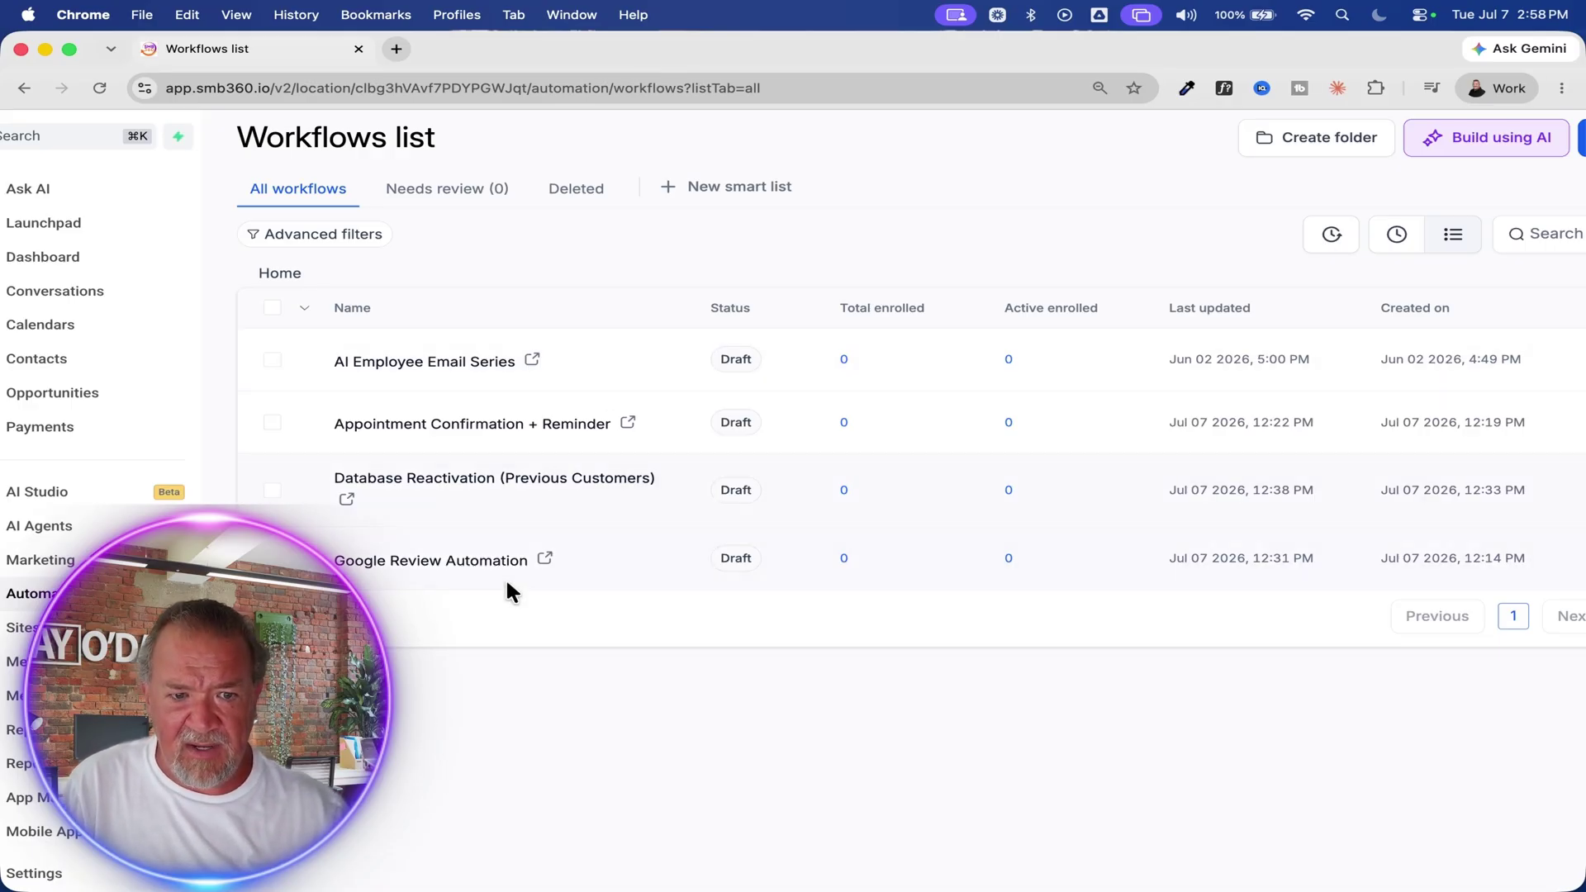
Open the Database Reactivation (Previous Customers) workflow
{"action": "left_click", "coordinate": [432, 495]}
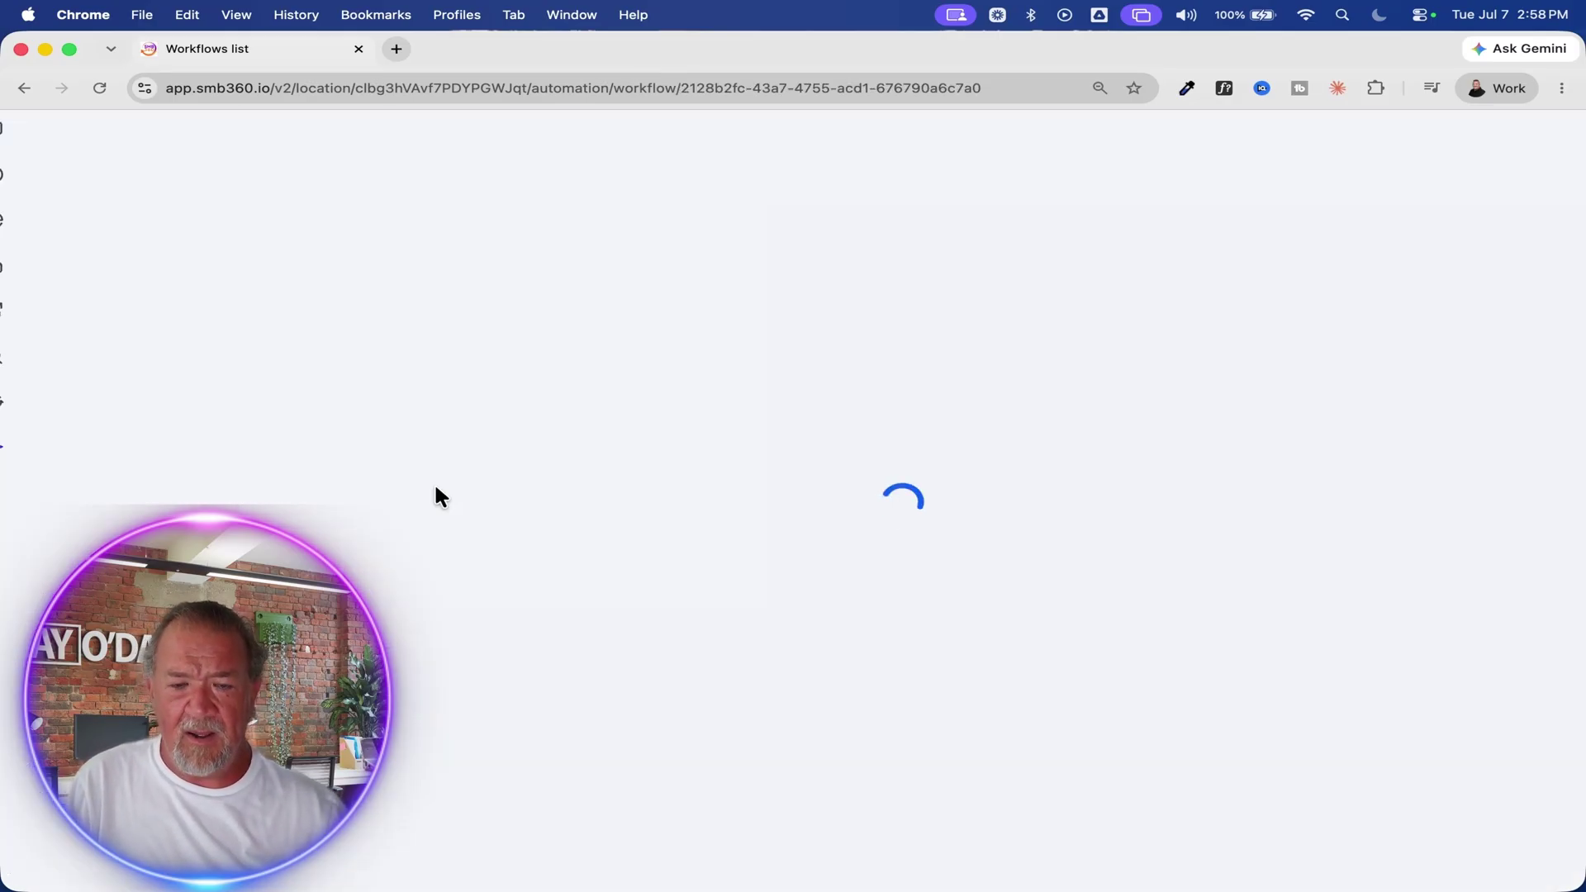